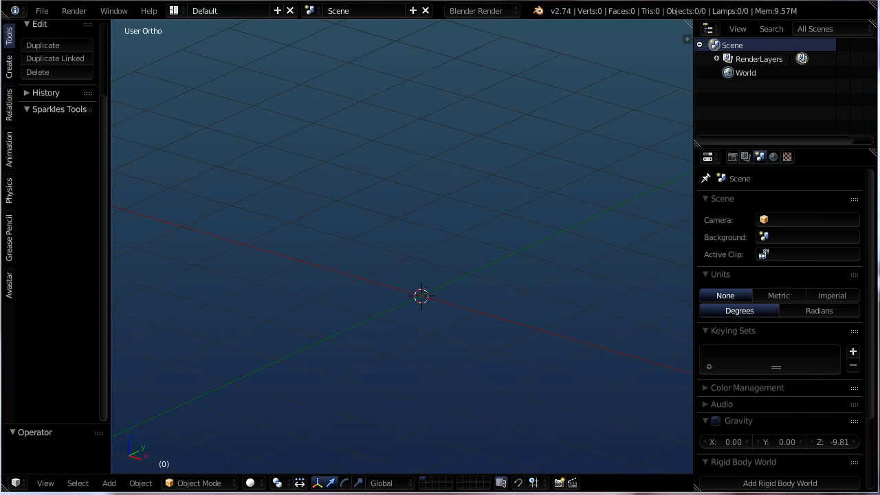
{"action": "left_click", "coordinate": [442, 292]}
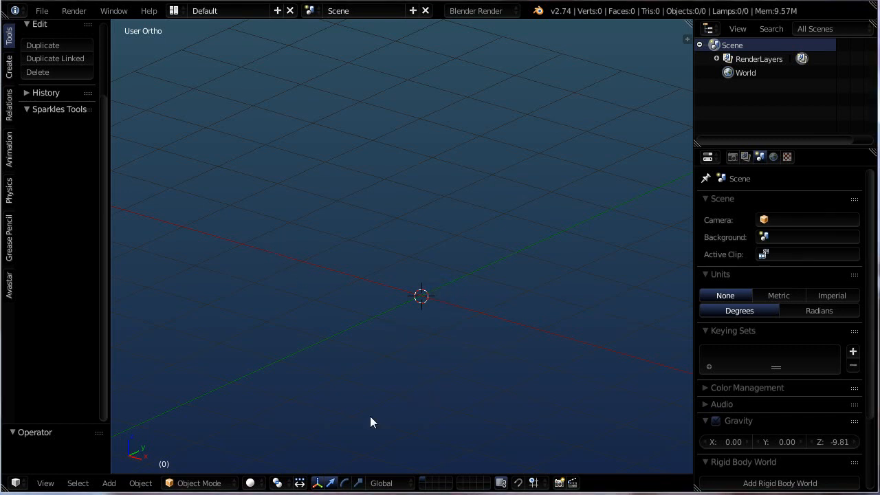
{"action": "key", "text": "shift+a"}
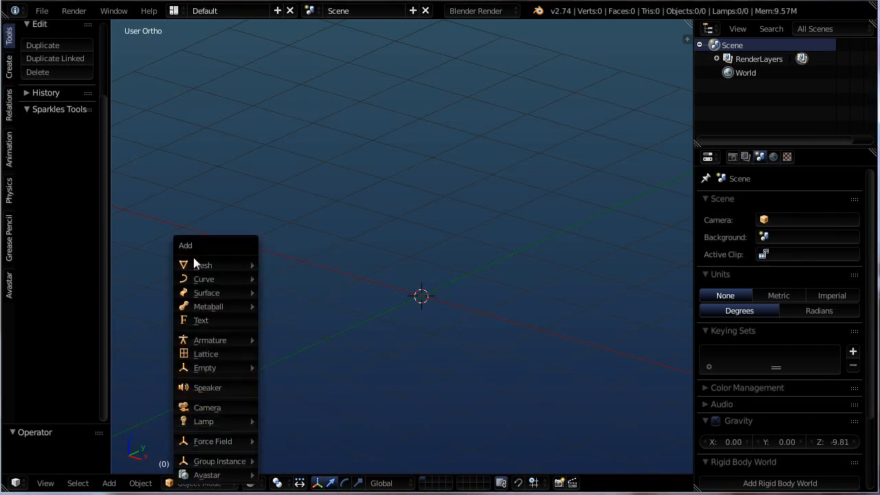
{"action": "mouse_move", "coordinate": [196, 265]}
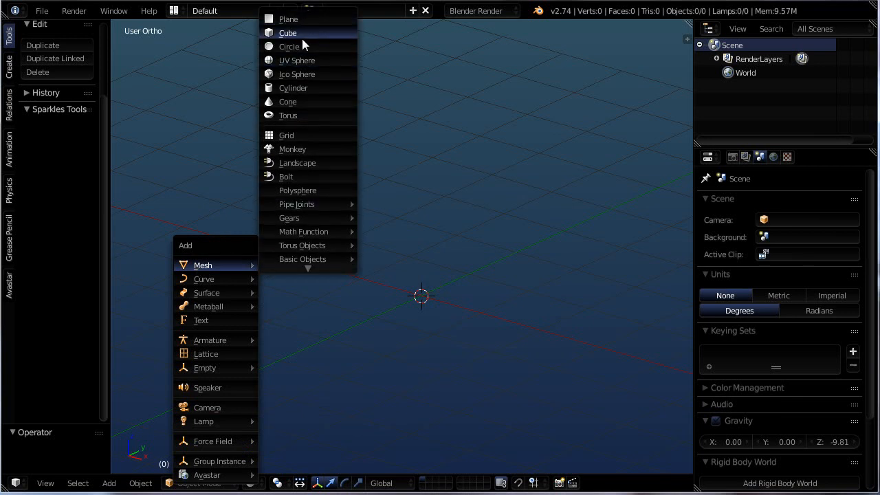
{"action": "left_click", "coordinate": [303, 46]}
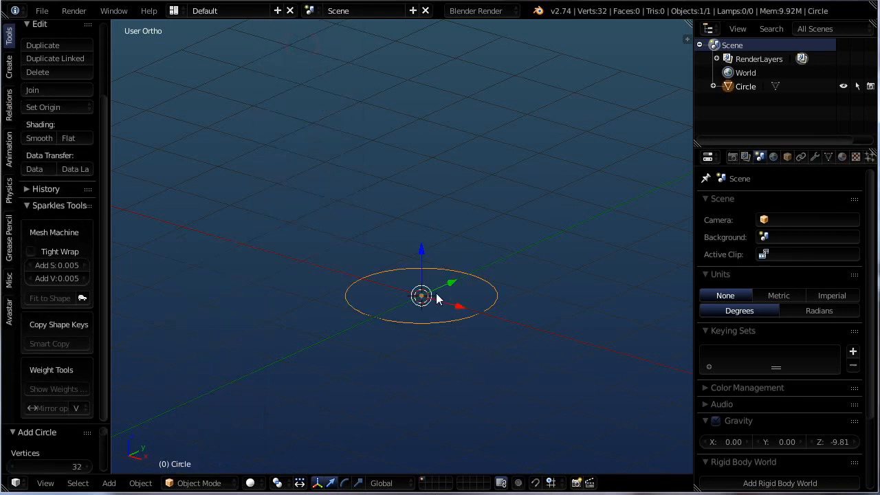
{"action": "key", "text": "Delete"}
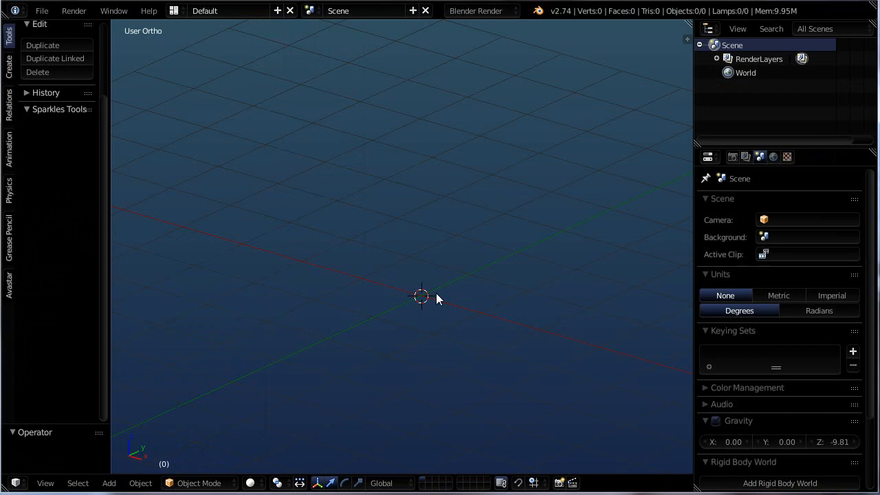
Add a mesh cube at the scene origin.
{"action": "key", "text": "shift+a"}
{"action": "mouse_move", "coordinate": [436, 293]}
{"action": "mouse_move", "coordinate": [422, 265]}
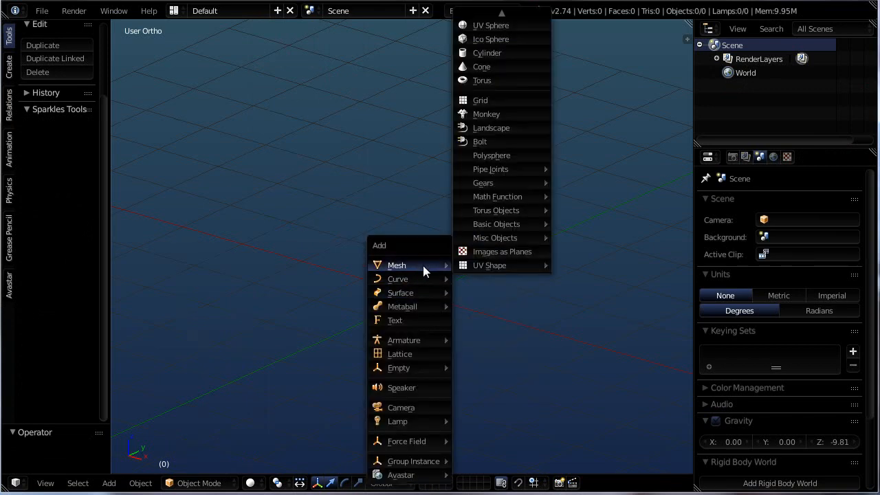
{"action": "left_click", "coordinate": [492, 32]}
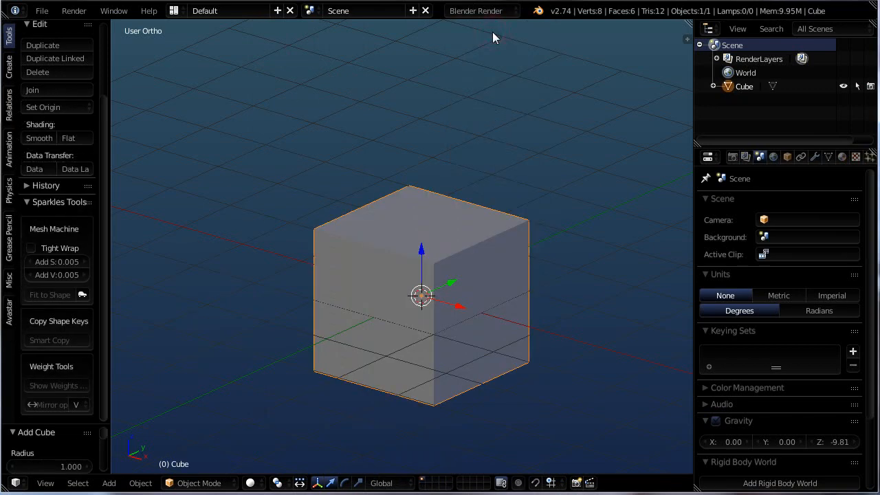
Move the cube up 1 unit along the global Z axis.
{"action": "middle_click_drag", "start_coordinate": [484, 276], "coordinate": [498, 295]}
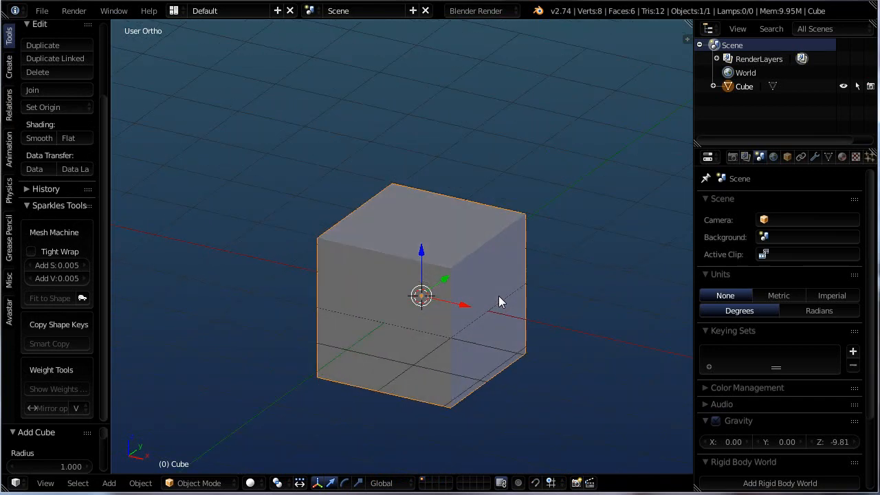
{"action": "key", "text": "g"}
{"action": "type", "text": "z"}
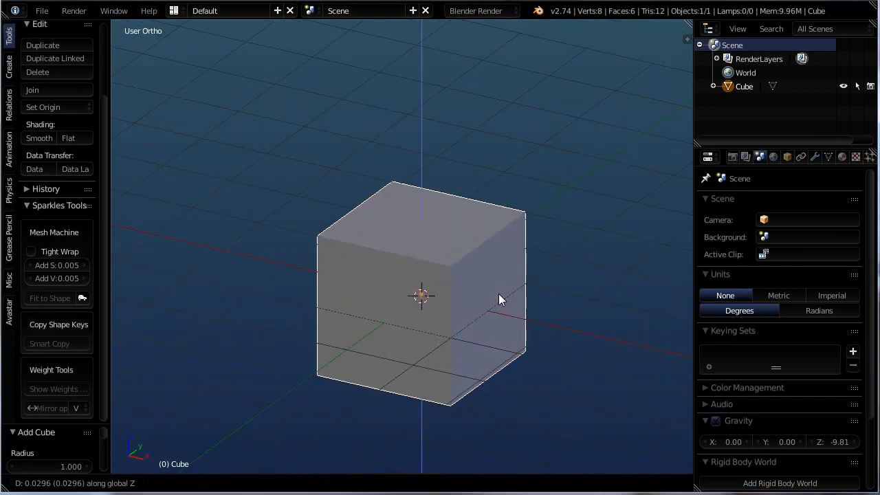
{"action": "type", "text": "1"}
{"action": "key", "text": "Return"}
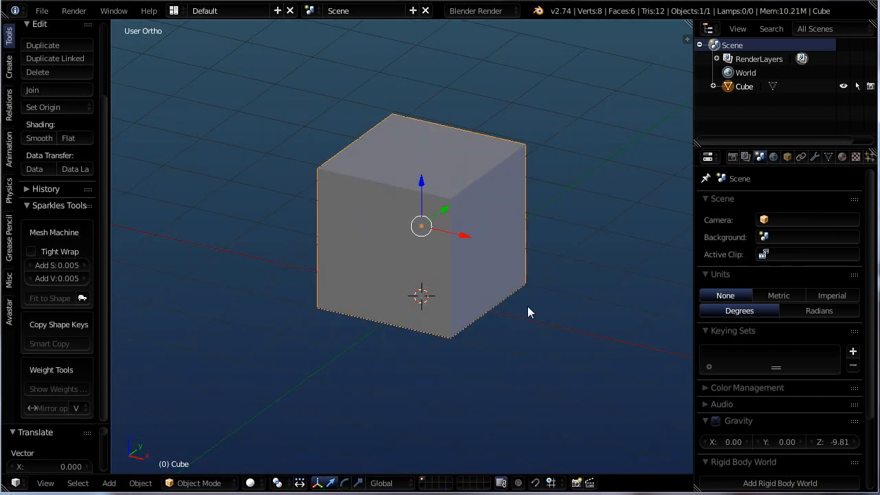
Add an Array modifier to the cube.
{"action": "middle_click_drag", "start_coordinate": [514, 286], "coordinate": [288, 293]}
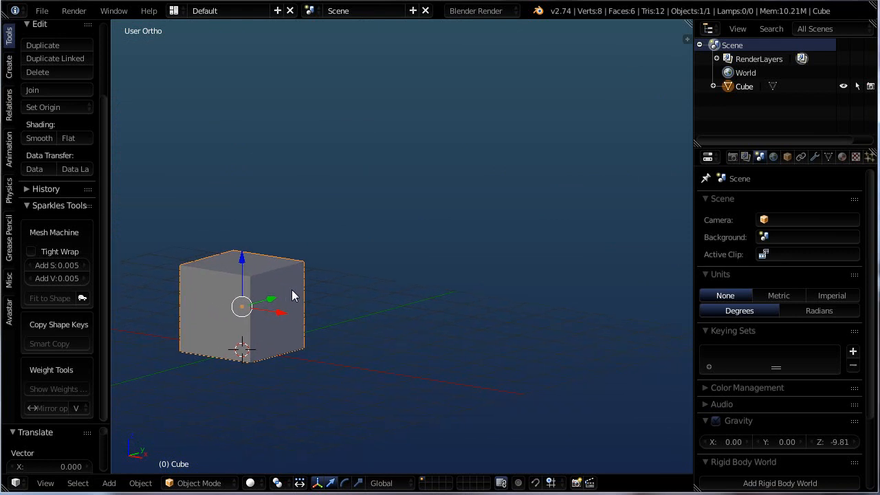
{"action": "middle_click_drag", "start_coordinate": [295, 298], "coordinate": [380, 349]}
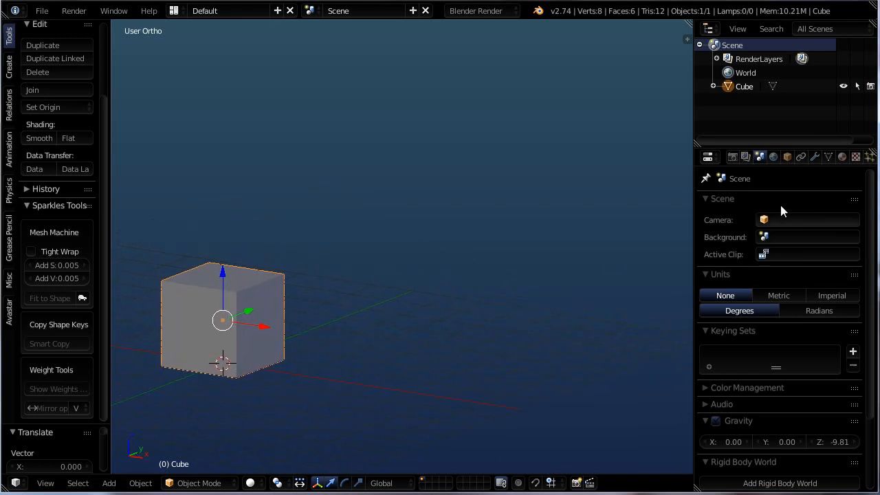
{"action": "left_click", "coordinate": [814, 158]}
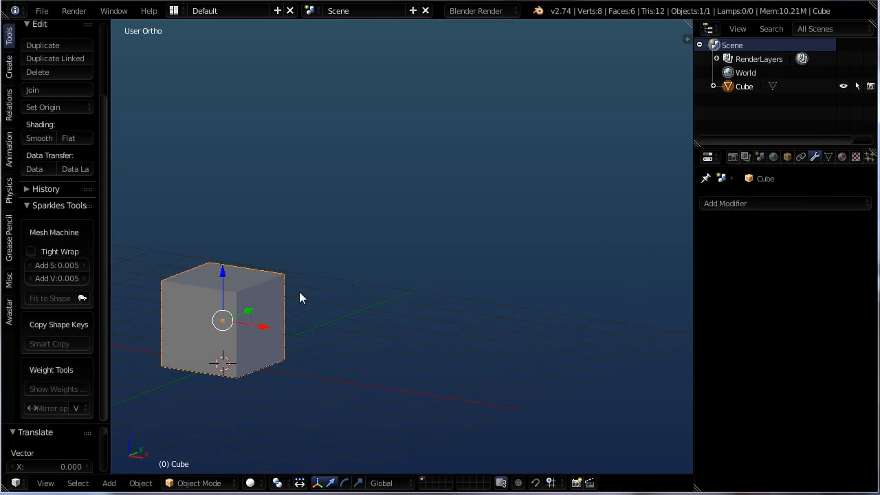
{"action": "middle_click_drag", "start_coordinate": [281, 409], "coordinate": [292, 357]}
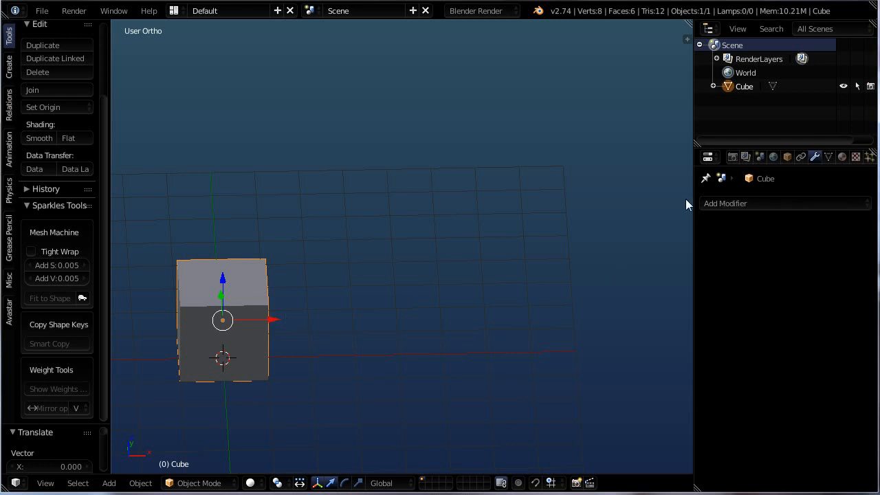
{"action": "left_click", "coordinate": [730, 204]}
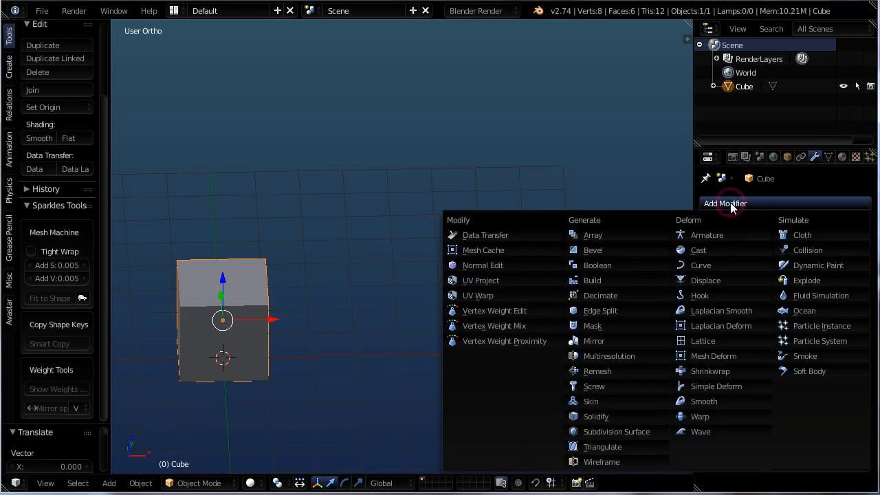
{"action": "left_click", "coordinate": [593, 236]}
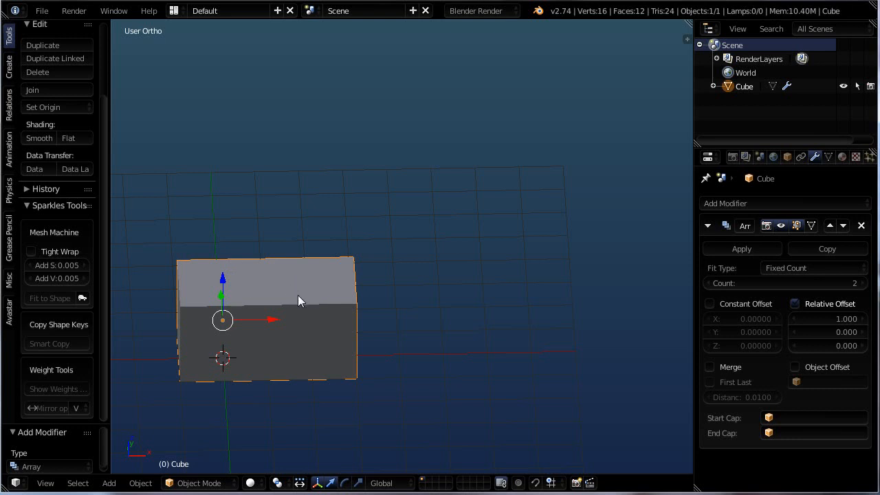
In Edit Mode, move the cube's front upper vertex on the +X side inward along X by about -0.65 units.
{"action": "key", "text": "Tab"}
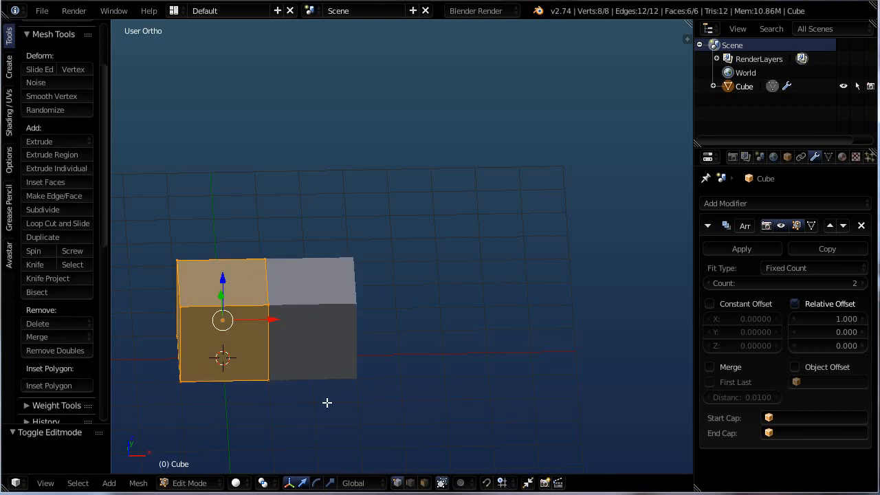
{"action": "middle_click_drag", "start_coordinate": [304, 360], "coordinate": [291, 341]}
{"action": "scroll", "coordinate": [275, 321], "scroll_direction": "up", "scroll_amount": 2}
{"action": "right_click", "coordinate": [261, 289]}
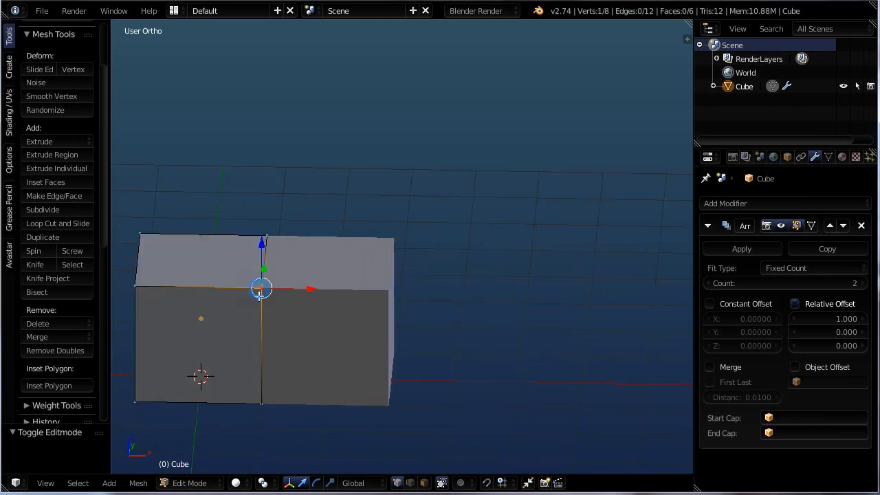
{"action": "key", "text": "g"}
{"action": "key", "text": "x"}
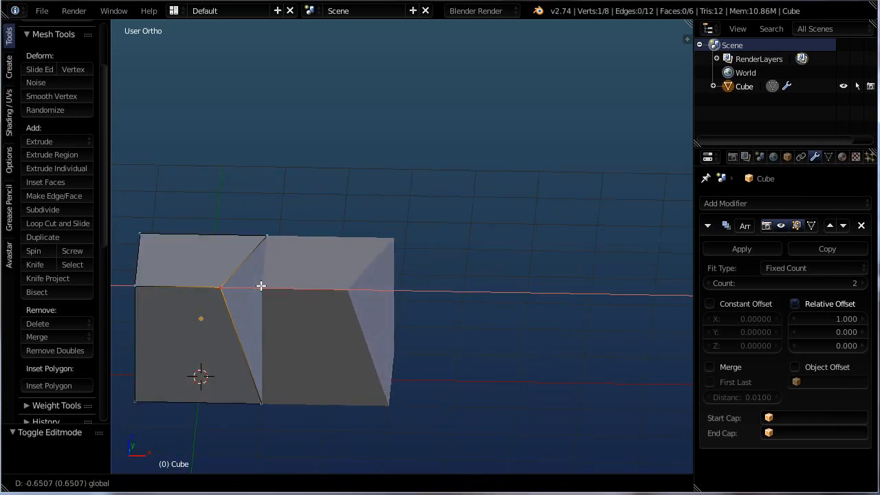
{"action": "left_click", "coordinate": [260, 282]}
Raise the cube's rear upper vertex on the +X side along the Z axis to form a peak.
{"action": "right_click", "coordinate": [267, 237]}
{"action": "key", "text": "g"}
{"action": "key", "text": "z"}
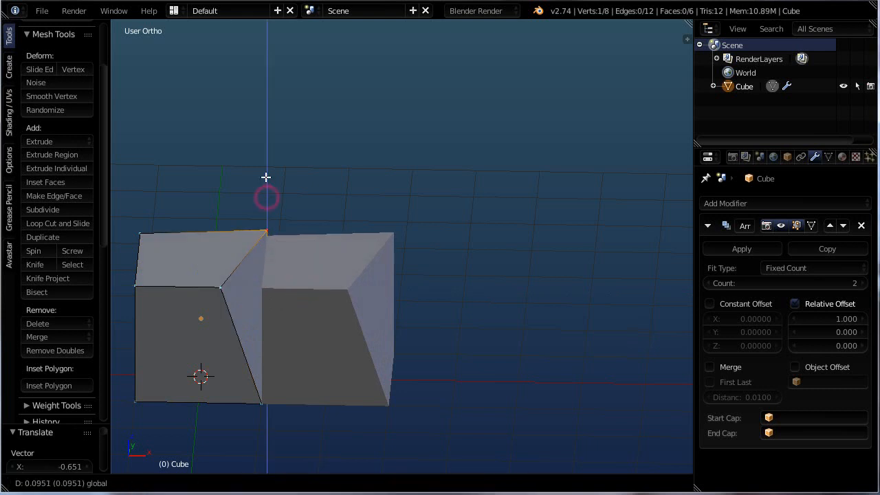
{"action": "left_click", "coordinate": [269, 152]}
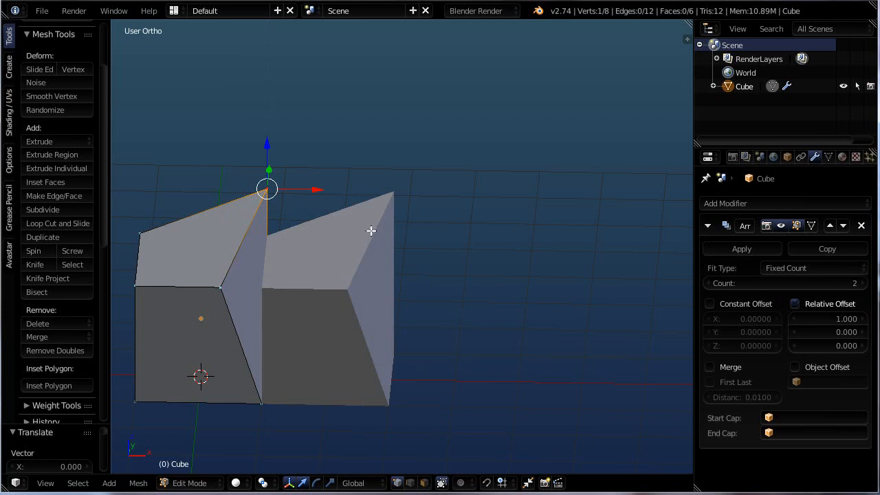
Change the Array modifier's fit type to Fit Length.
{"action": "scroll", "coordinate": [357, 277], "scroll_direction": "down", "scroll_amount": 2}
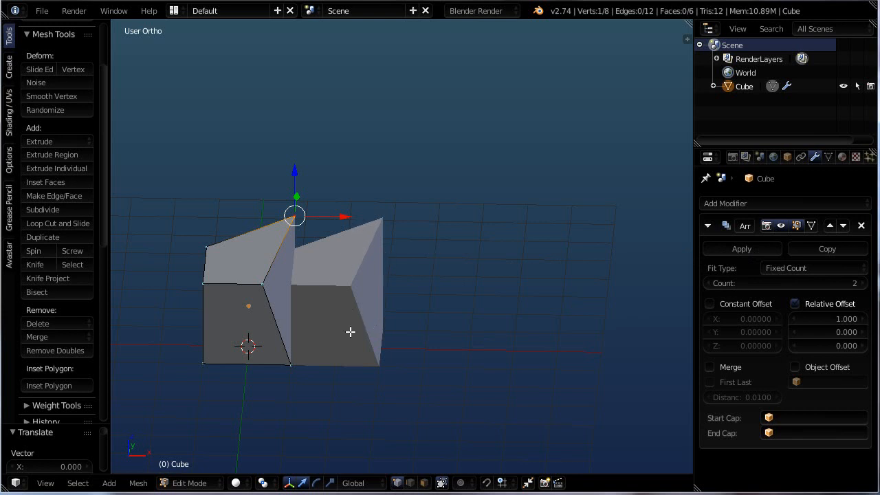
{"action": "middle_click_drag", "start_coordinate": [389, 318], "coordinate": [454, 336]}
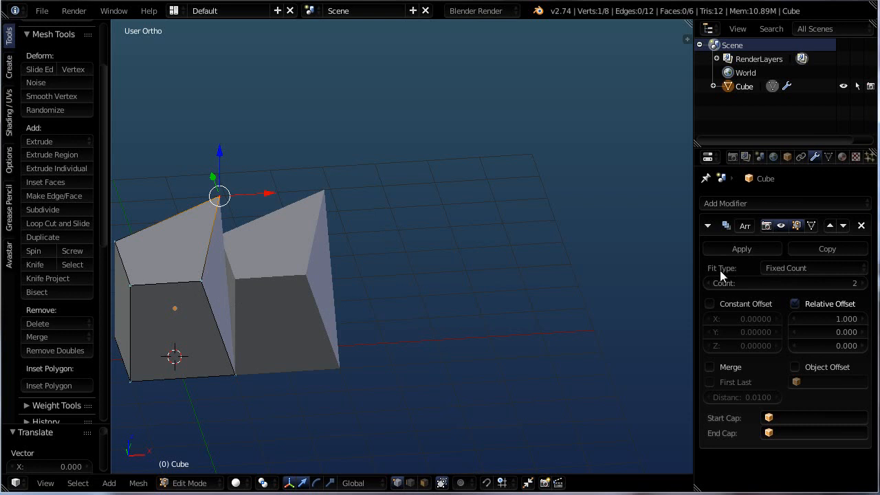
{"action": "left_click", "coordinate": [774, 268]}
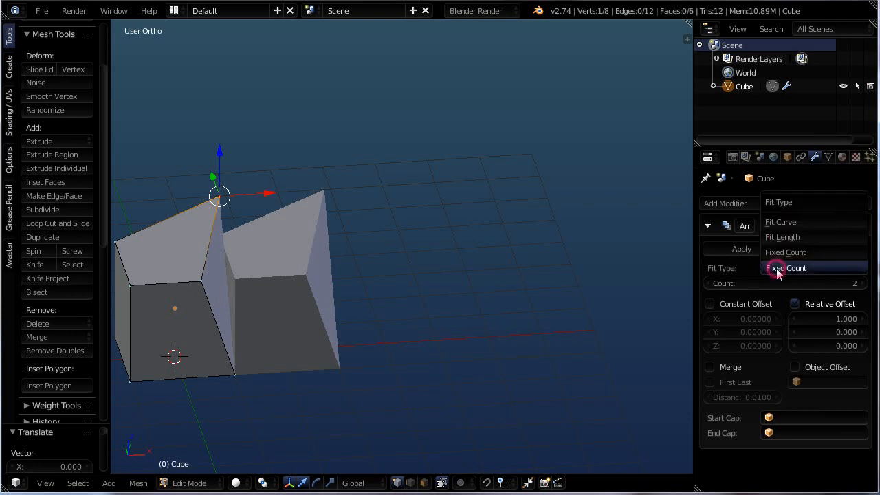
{"action": "left_click", "coordinate": [783, 237]}
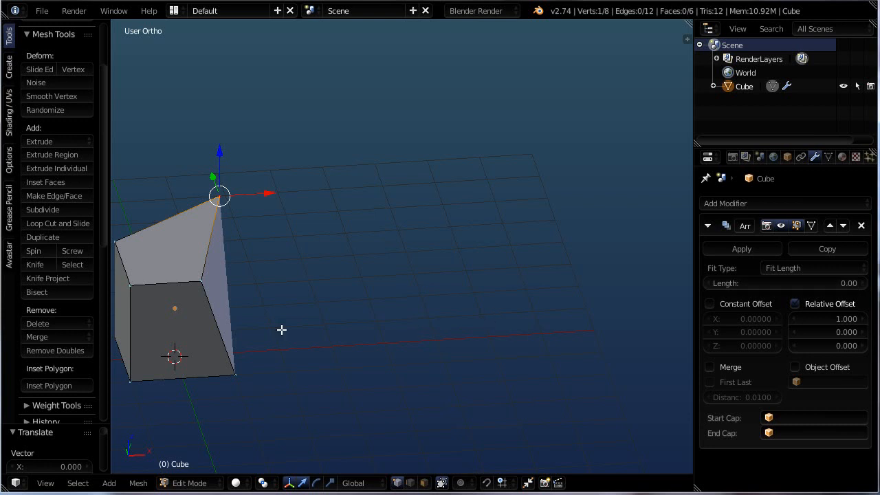
Set the Array modifier's length to 8 and inspect the resulting row of copies.
{"action": "middle_click_drag", "start_coordinate": [218, 392], "coordinate": [268, 351]}
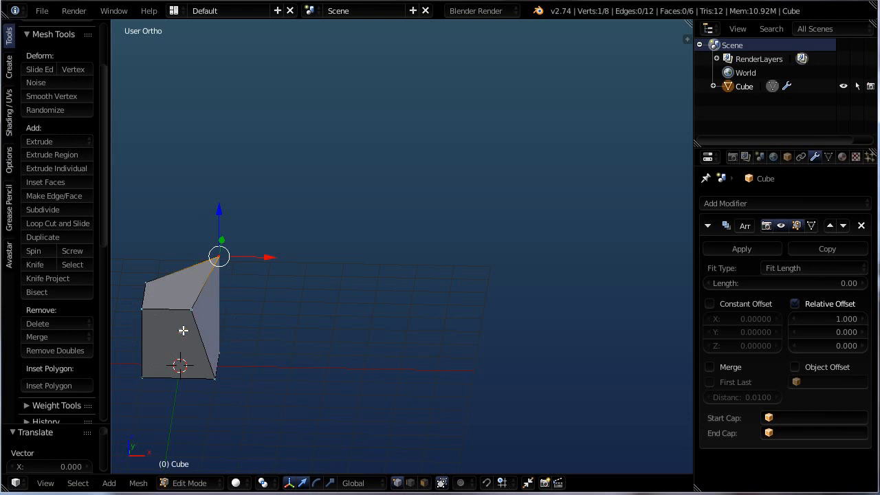
{"action": "scroll", "coordinate": [170, 398], "scroll_direction": "up", "scroll_amount": 2}
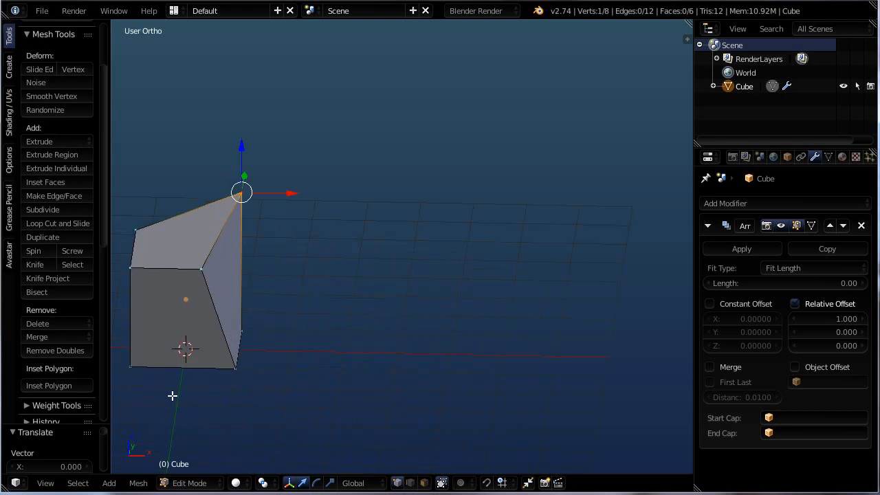
{"action": "scroll", "coordinate": [172, 396], "scroll_direction": "up", "scroll_amount": 1}
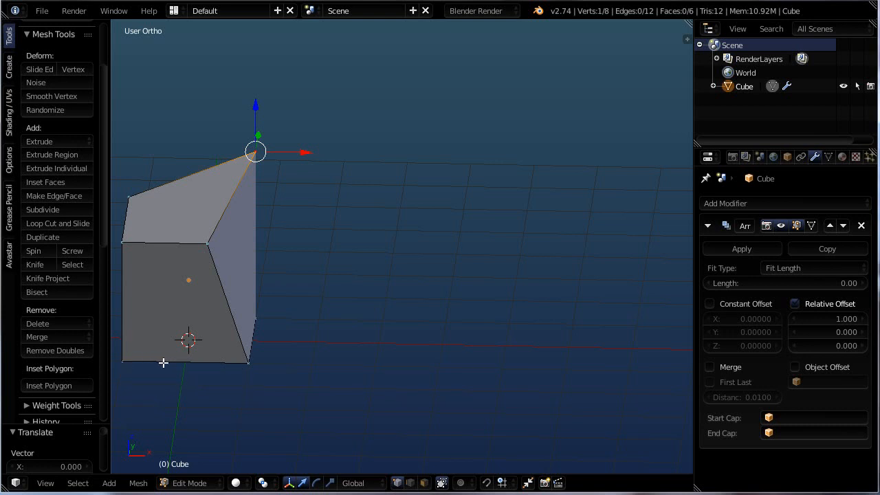
{"action": "left_click", "coordinate": [847, 285]}
{"action": "type", "text": "8."}
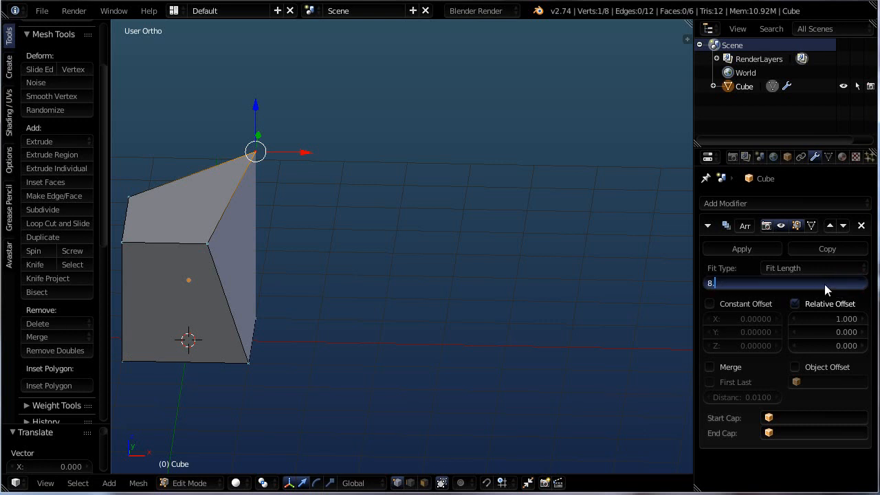
{"action": "key", "text": "Return"}
{"action": "scroll", "coordinate": [293, 329], "scroll_direction": "down", "scroll_amount": 3}
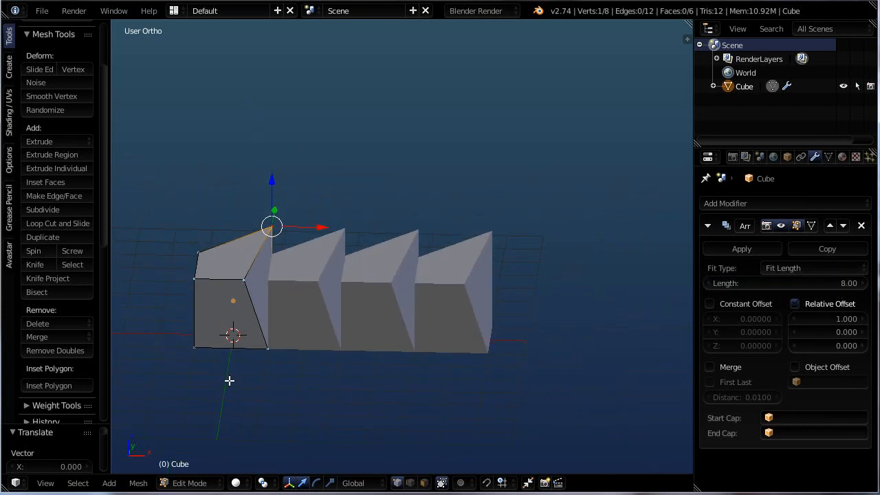
{"action": "scroll", "coordinate": [459, 371], "scroll_direction": "up", "scroll_amount": 2}
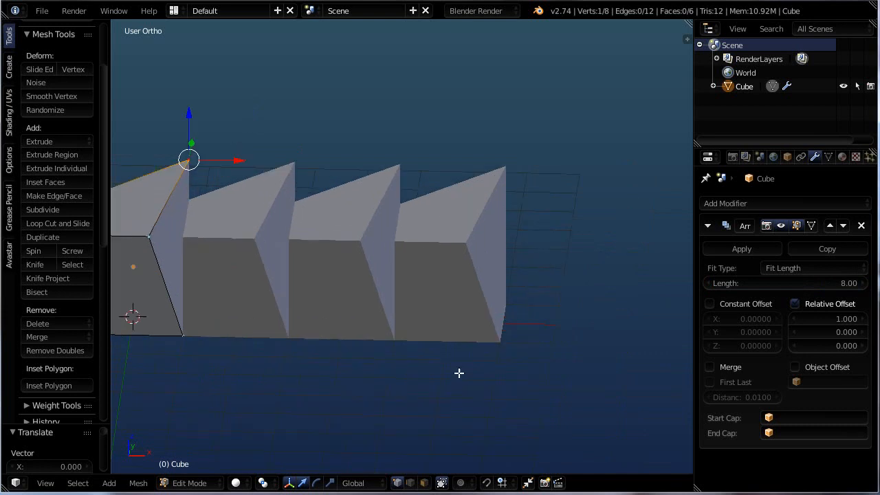
{"action": "scroll", "coordinate": [235, 351], "scroll_direction": "down", "scroll_amount": 2}
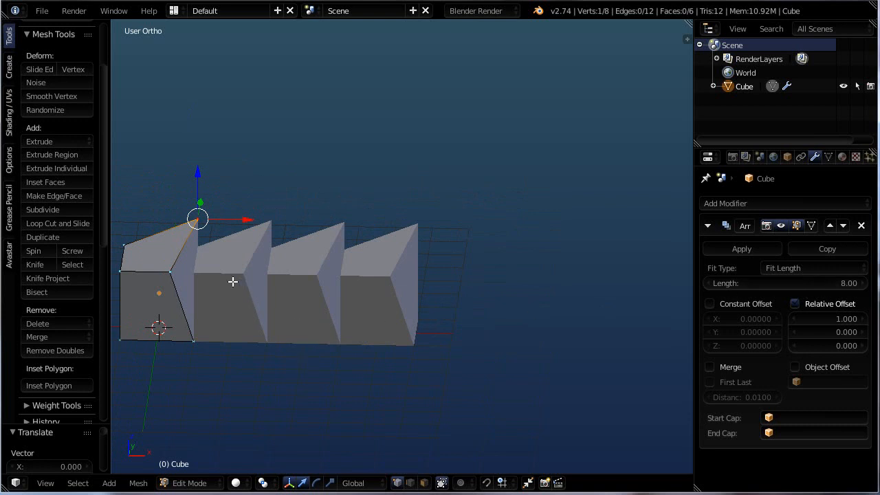
Set the Array modifier's fit type back to Fixed Count.
{"action": "left_click", "coordinate": [784, 268]}
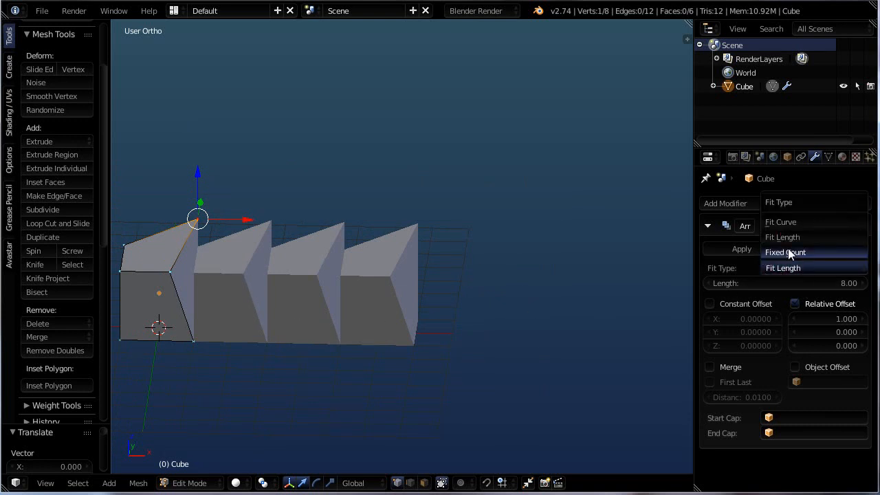
{"action": "left_click", "coordinate": [780, 252]}
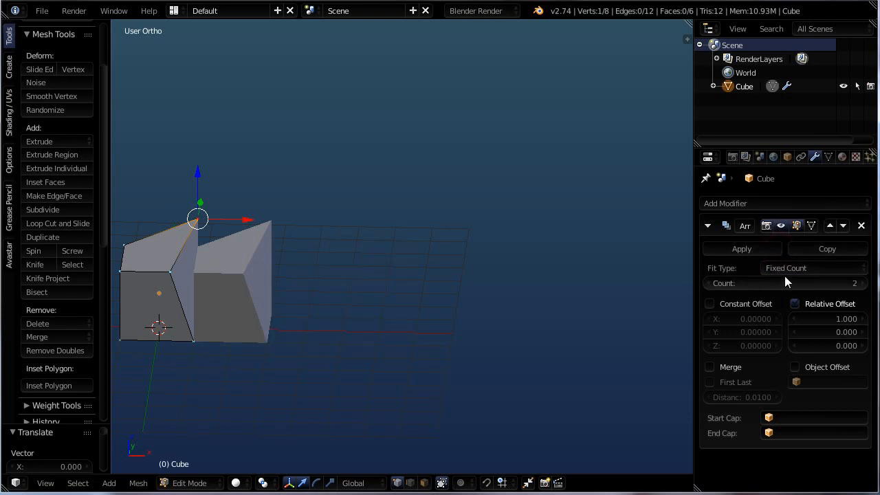
{"action": "middle_click_drag", "start_coordinate": [441, 295], "coordinate": [333, 304]}
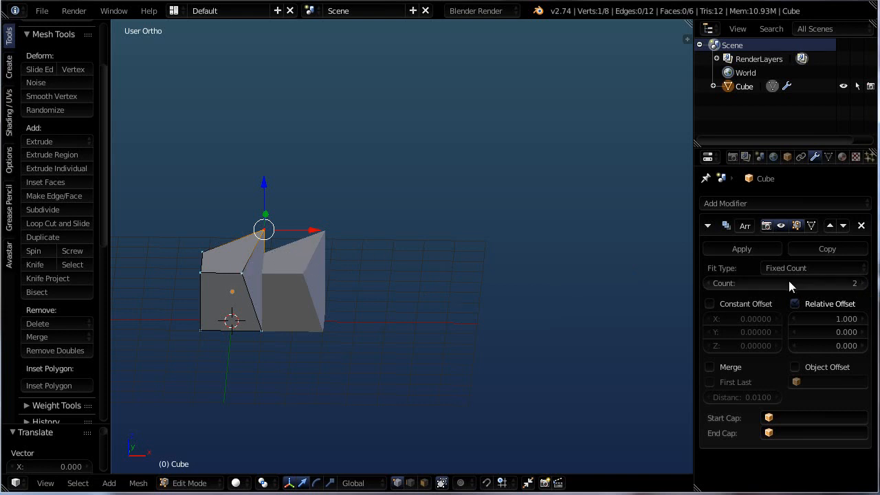
Increase the Array modifier's count to 7 and look over the extended row of copies.
{"action": "left_click", "coordinate": [861, 283]}
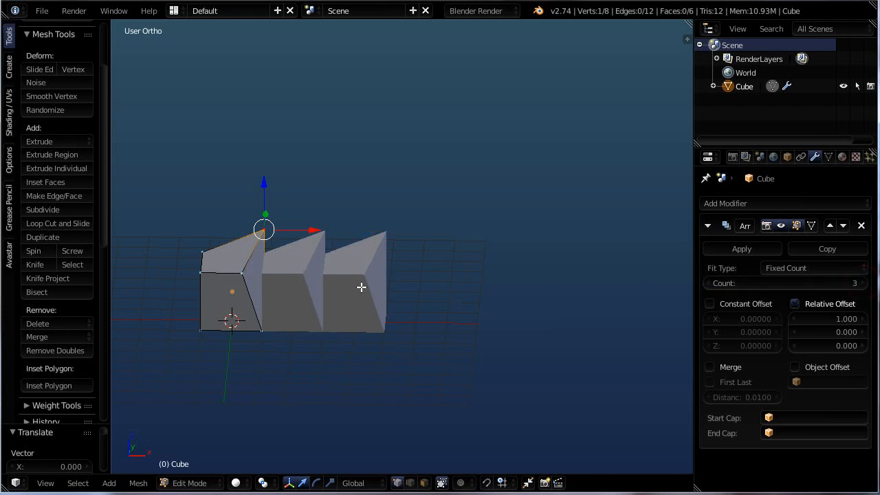
{"action": "left_click", "coordinate": [861, 283]}
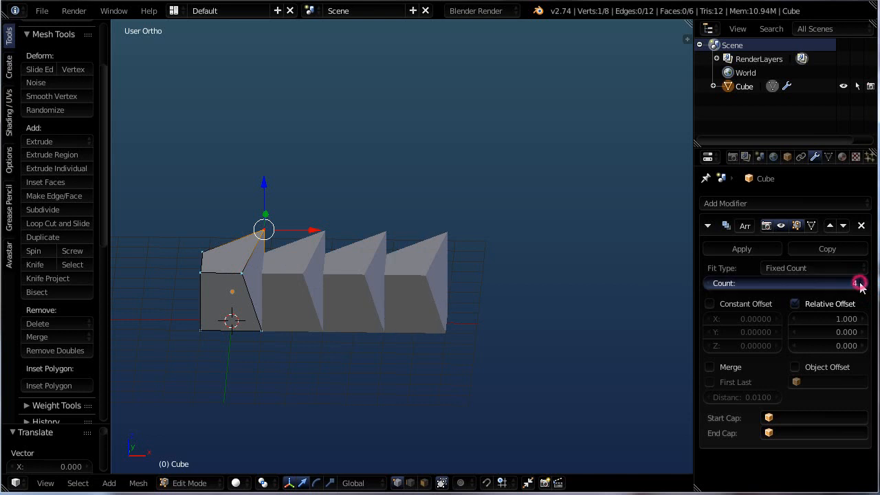
{"action": "left_click", "coordinate": [861, 284]}
{"action": "left_click", "coordinate": [860, 283]}
{"action": "left_click", "coordinate": [861, 284]}
{"action": "middle_click_drag", "start_coordinate": [522, 289], "coordinate": [596, 285]}
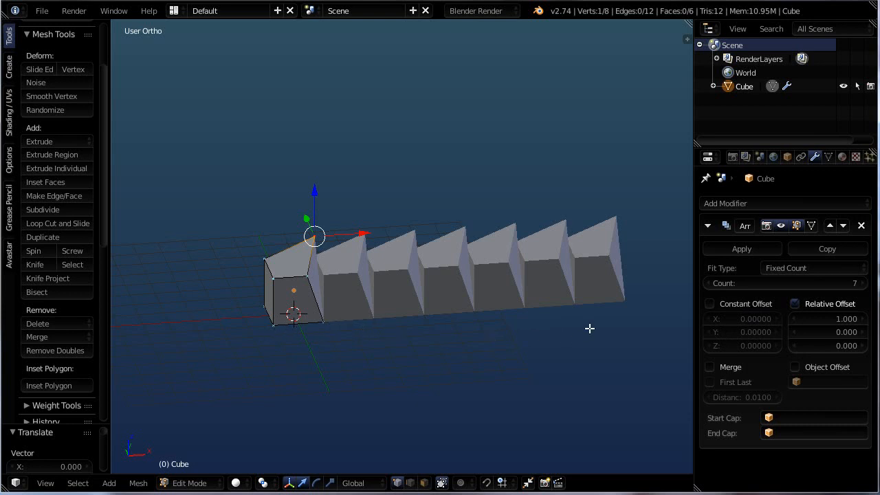
{"action": "middle_click_drag", "start_coordinate": [456, 373], "coordinate": [481, 358]}
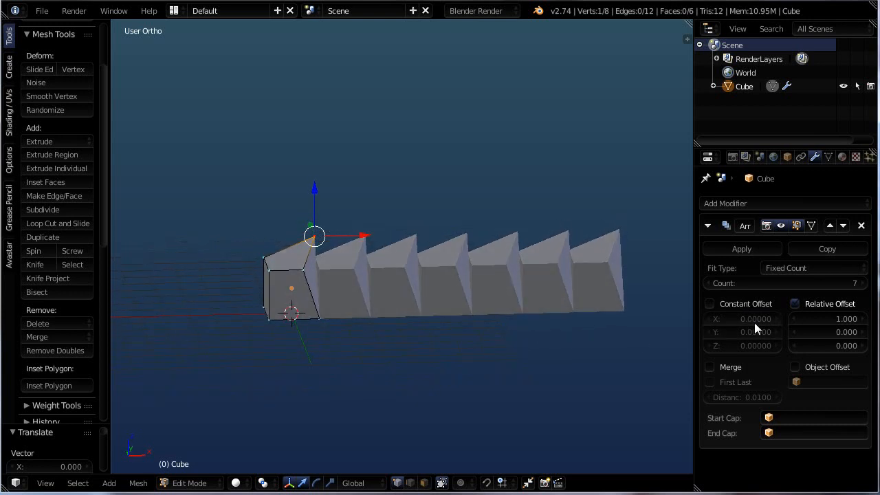
Replace the Array modifier's relative offset with a constant offset of 1 on X.
{"action": "left_click", "coordinate": [709, 304]}
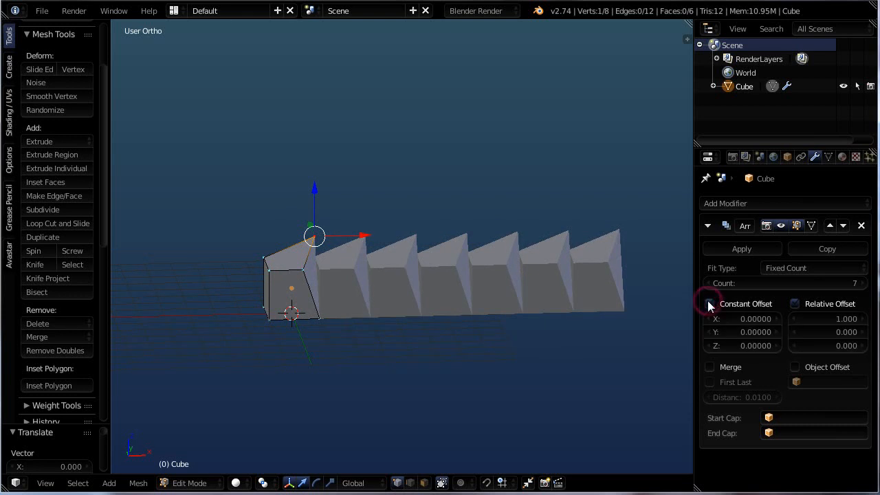
{"action": "left_click", "coordinate": [794, 304]}
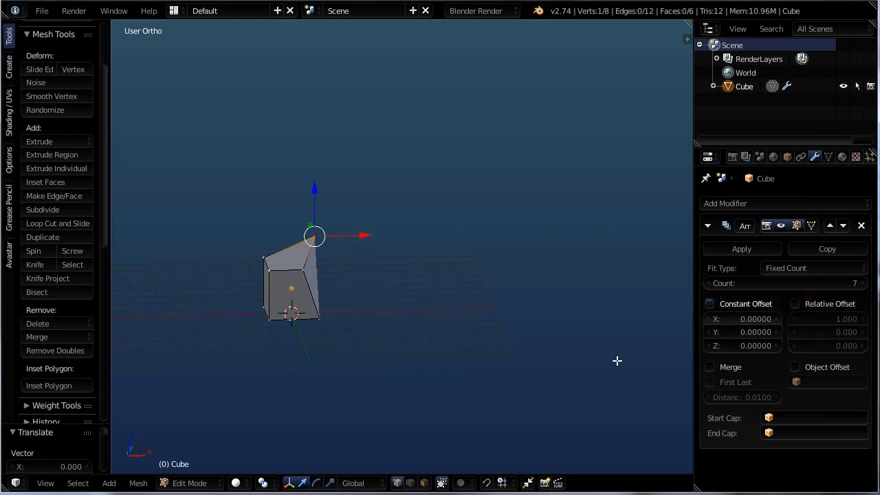
{"action": "left_click_drag", "start_coordinate": [771, 318], "coordinate": [750, 322]}
{"action": "left_click", "coordinate": [750, 322]}
{"action": "type", "text": "1."}
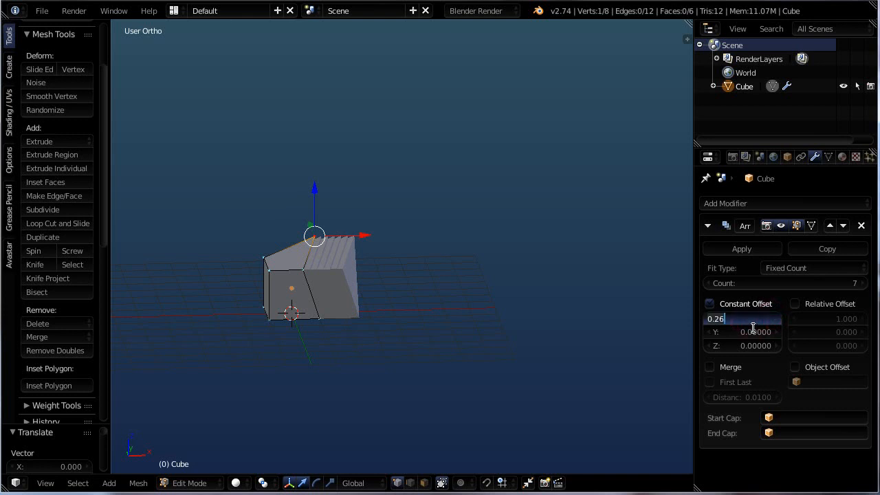
{"action": "key", "text": "Return"}
{"action": "scroll", "coordinate": [349, 305], "scroll_direction": "up", "scroll_amount": 1}
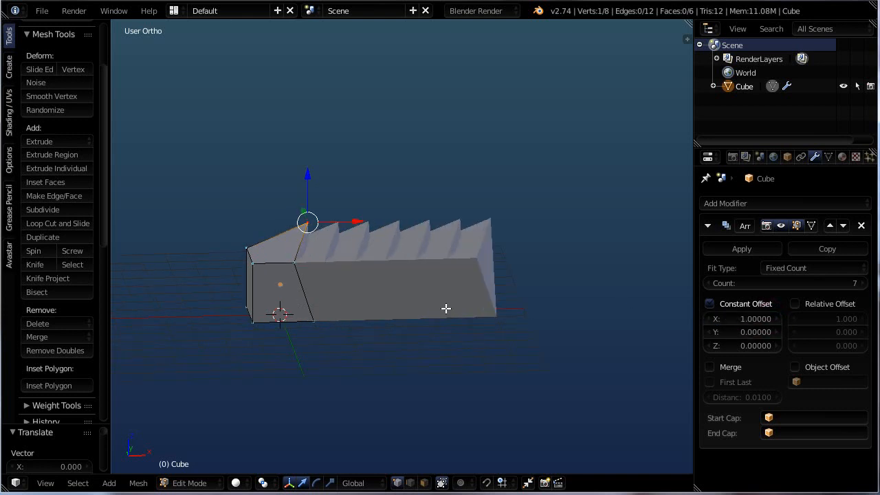
Set the Array modifier's count to 2 and switch from constant offset back to relative offset.
{"action": "mouse_move", "coordinate": [846, 285]}
{"action": "left_mouse_down"}
{"action": "mouse_move", "coordinate": [829, 285]}
{"action": "mouse_move", "coordinate": [845, 285]}
{"action": "left_mouse_up"}
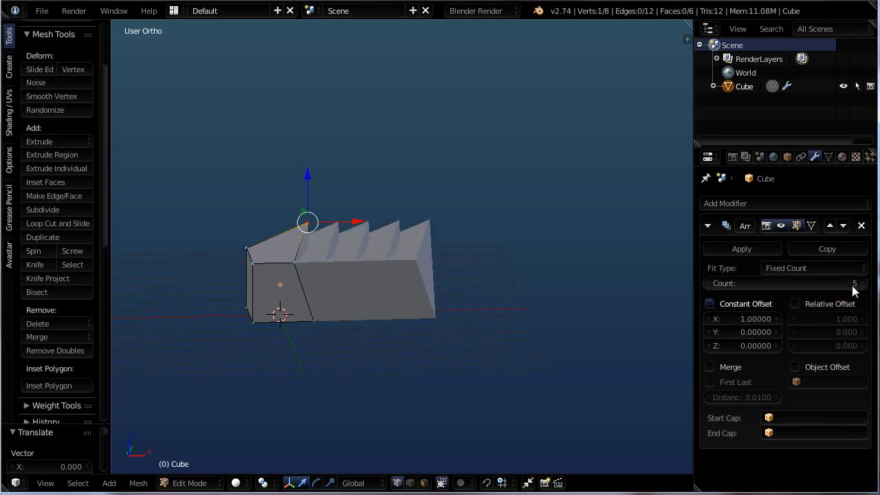
{"action": "left_click", "coordinate": [851, 286]}
{"action": "type", "text": "2"}
{"action": "key", "text": "Return"}
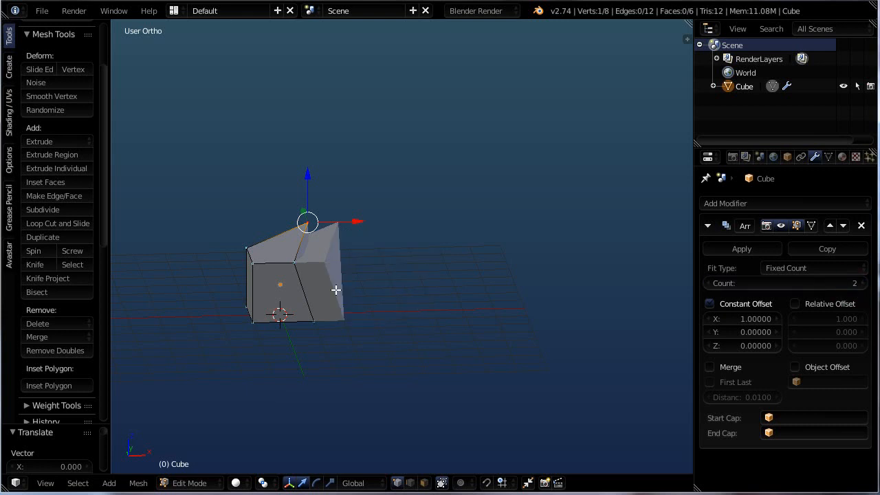
{"action": "scroll", "coordinate": [241, 281], "scroll_direction": "up", "scroll_amount": 2}
{"action": "scroll", "coordinate": [330, 308], "scroll_direction": "up", "scroll_amount": 1}
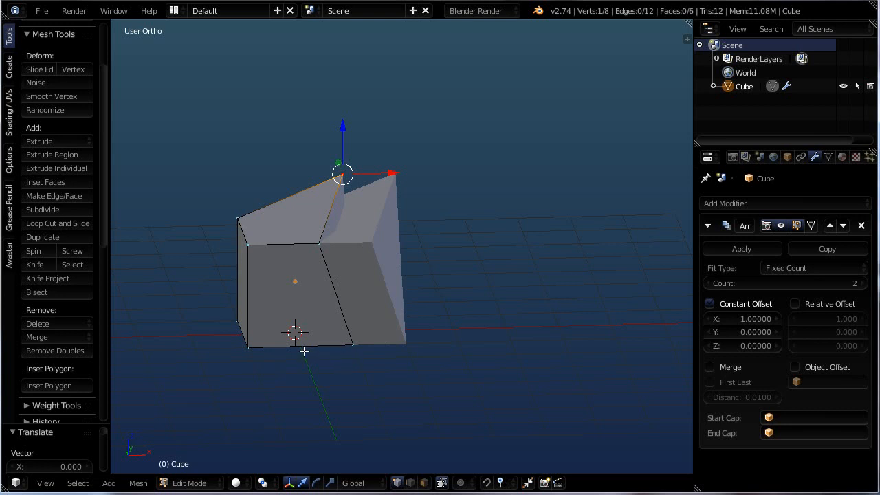
{"action": "left_click", "coordinate": [709, 303]}
{"action": "left_click", "coordinate": [795, 303]}
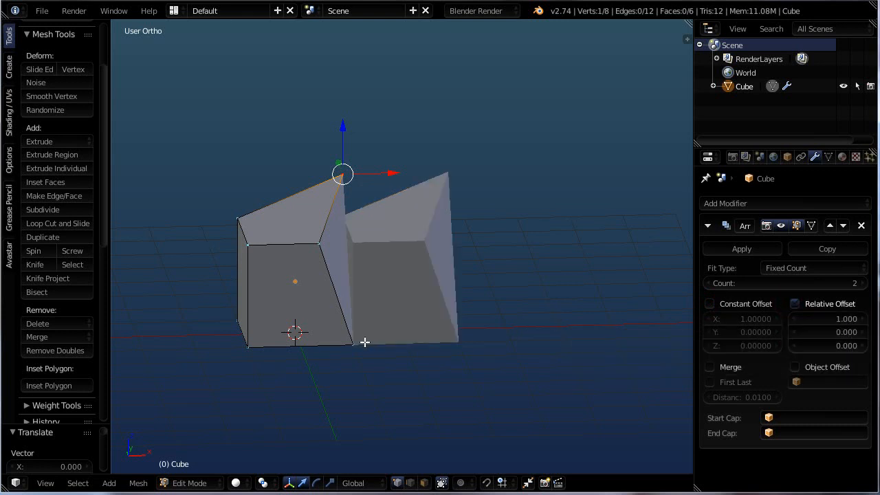
Try moving the peak vertex about 1.17 along X in front view, and undo the move.
{"action": "key", "text": "KP_1"}
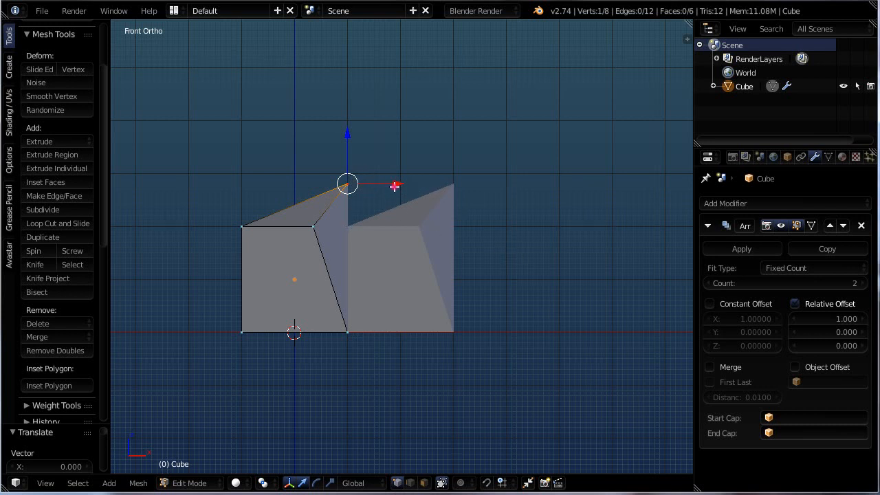
{"action": "left_click_drag", "start_coordinate": [394, 186], "coordinate": [456, 189]}
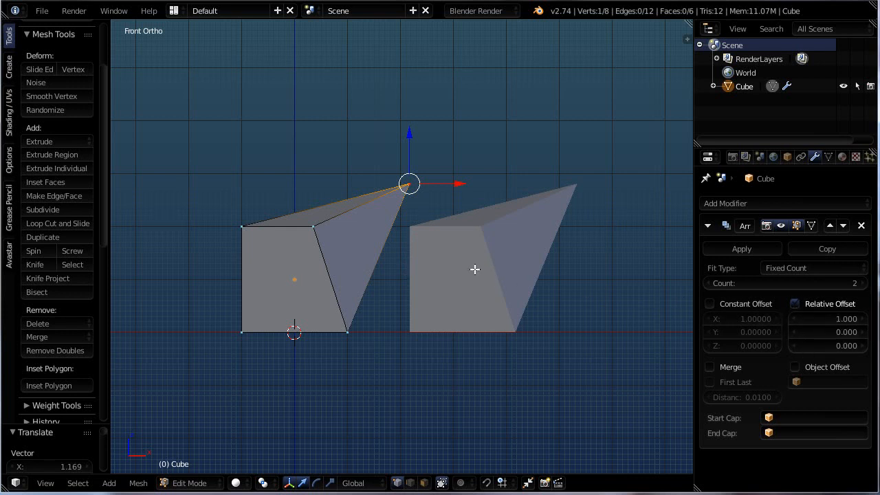
{"action": "key", "text": "ctrl+z"}
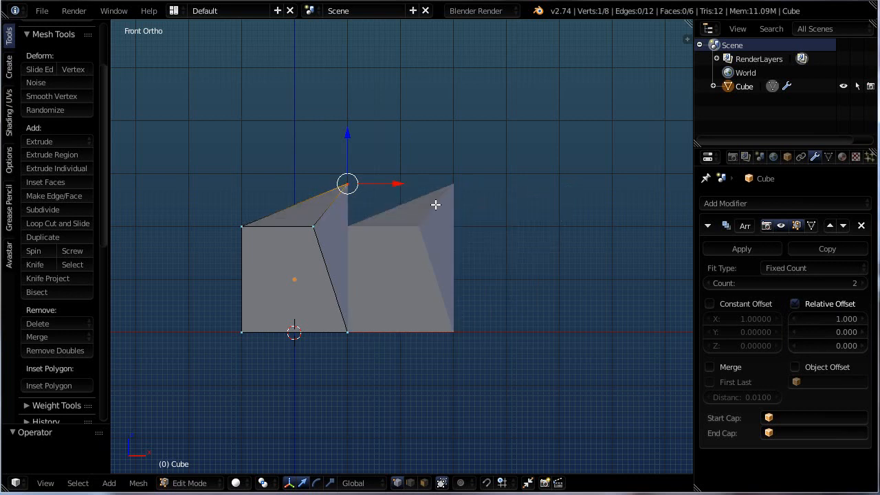
Lower the peak vertex to the cube's top level and move the front upper vertex on the +X side about 0.74 along X.
{"action": "left_click_drag", "start_coordinate": [348, 133], "coordinate": [357, 178]}
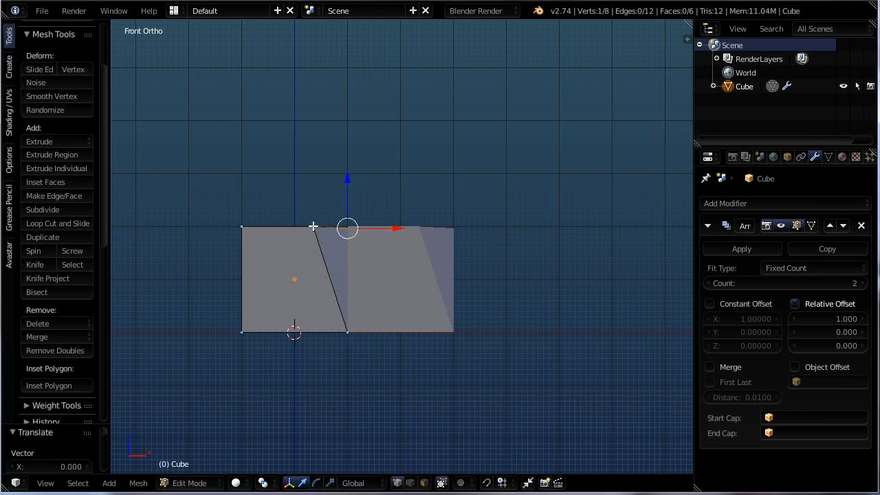
{"action": "left_click", "coordinate": [313, 227]}
{"action": "right_click", "coordinate": [313, 227]}
{"action": "left_click_drag", "start_coordinate": [358, 227], "coordinate": [397, 234]}
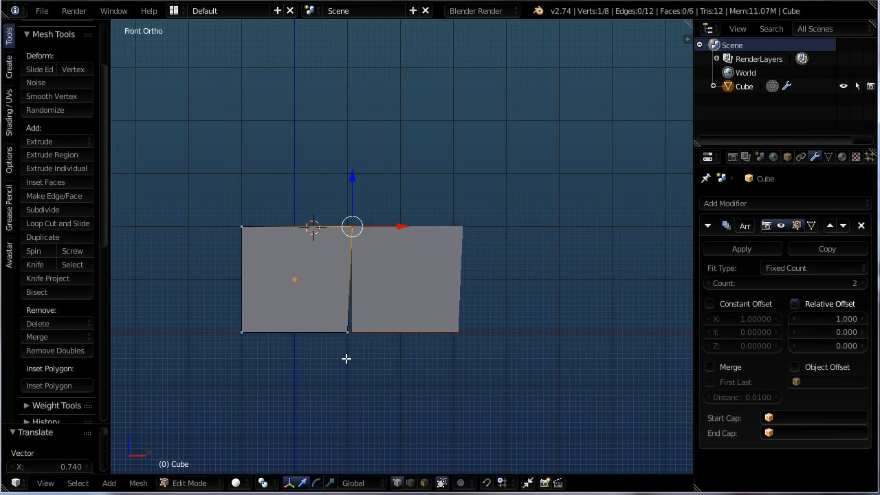
Flatten the cube's +X side by scaling its four vertices to 0 along X, and clear the selection.
{"action": "middle_click_drag", "start_coordinate": [346, 359], "coordinate": [350, 371]}
{"action": "right_click", "coordinate": [343, 221], "text": "shift"}
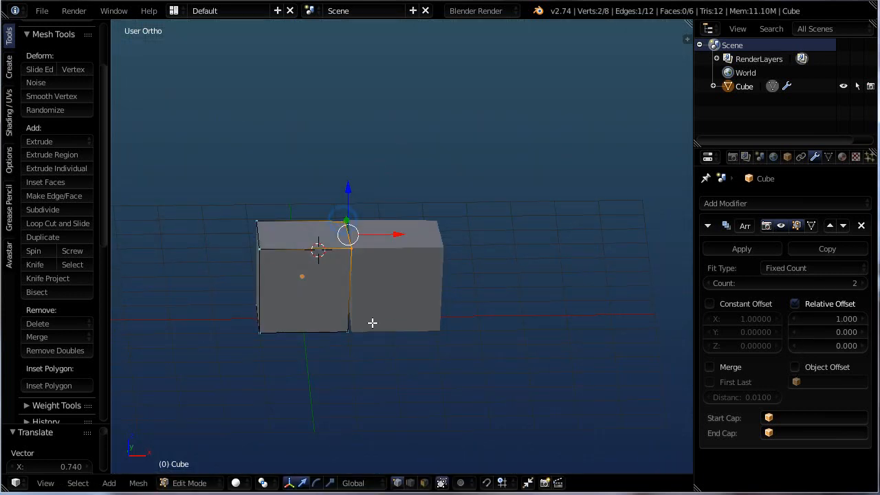
{"action": "right_click", "coordinate": [348, 333], "text": "shift"}
{"action": "middle_click_drag", "start_coordinate": [358, 342], "coordinate": [409, 351]}
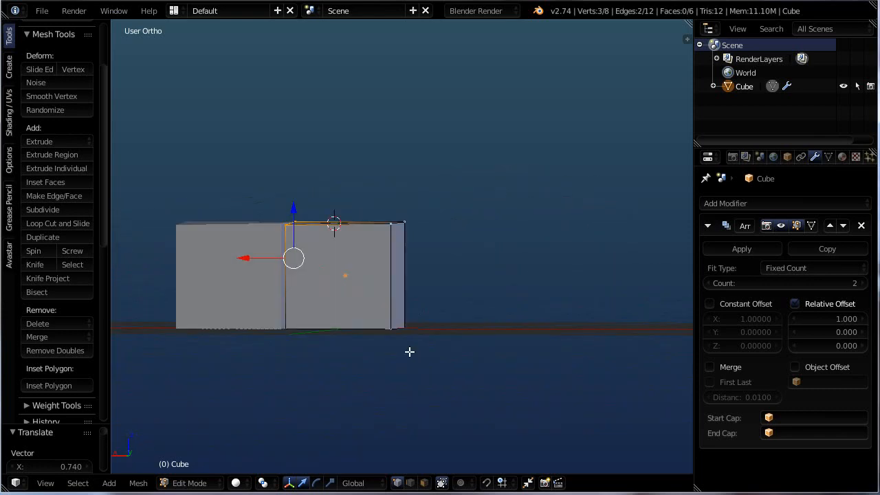
{"action": "middle_click_drag", "start_coordinate": [318, 363], "coordinate": [314, 355]}
{"action": "right_click", "coordinate": [303, 351], "text": "shift"}
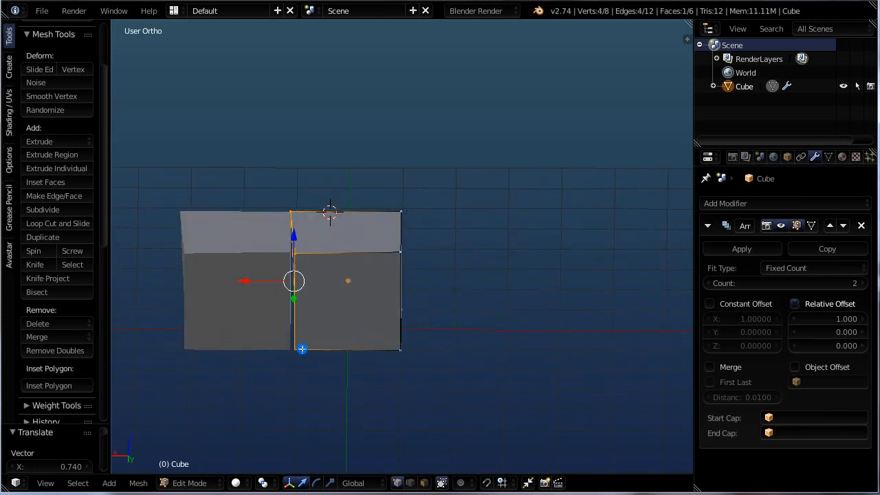
{"action": "key", "text": "KP_1"}
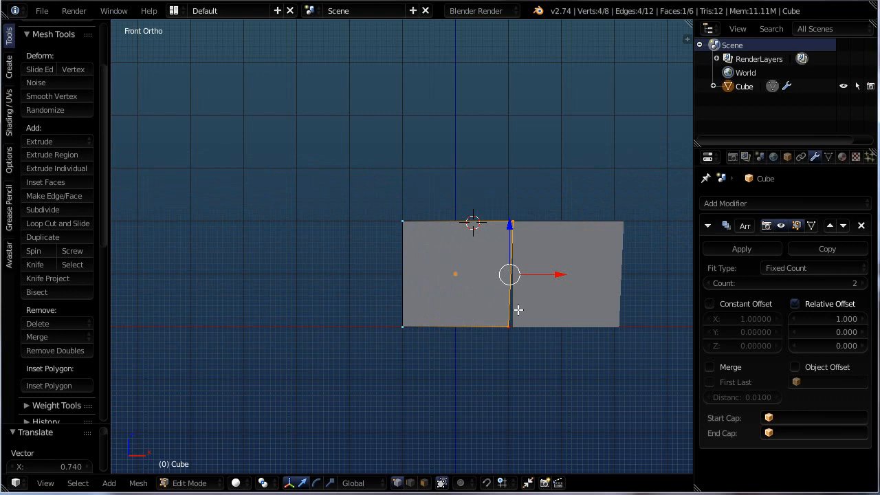
{"action": "mouse_move", "coordinate": [518, 310]}
{"action": "middle_mouse_down"}
{"action": "mouse_move", "coordinate": [518, 352]}
{"action": "mouse_move", "coordinate": [523, 324]}
{"action": "mouse_move", "coordinate": [509, 313]}
{"action": "middle_mouse_up"}
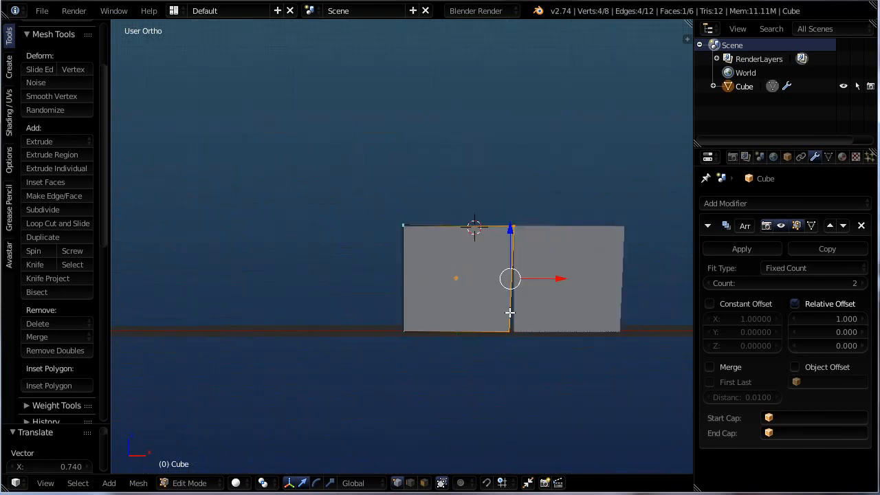
{"action": "key", "text": "KP_1"}
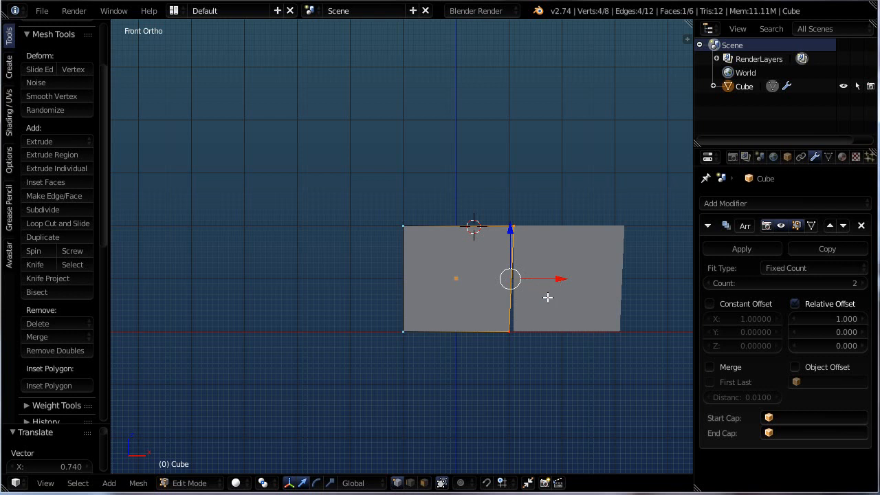
{"action": "key", "text": "s"}
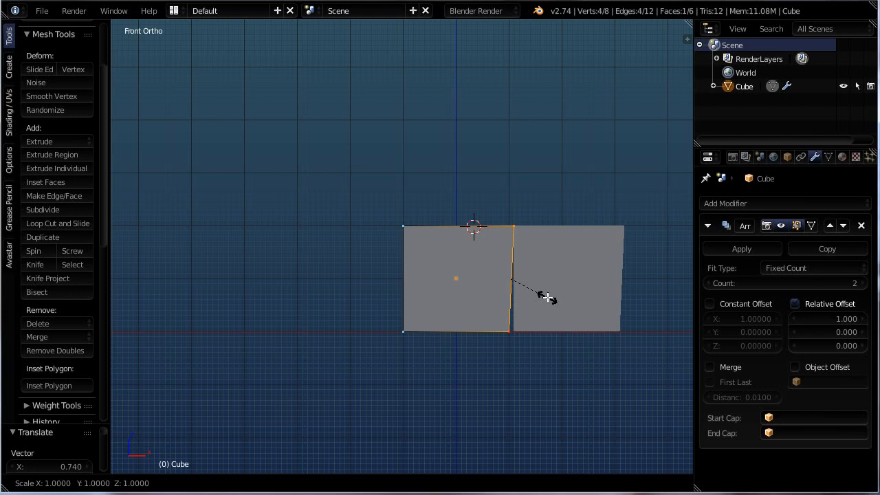
{"action": "key", "text": "x"}
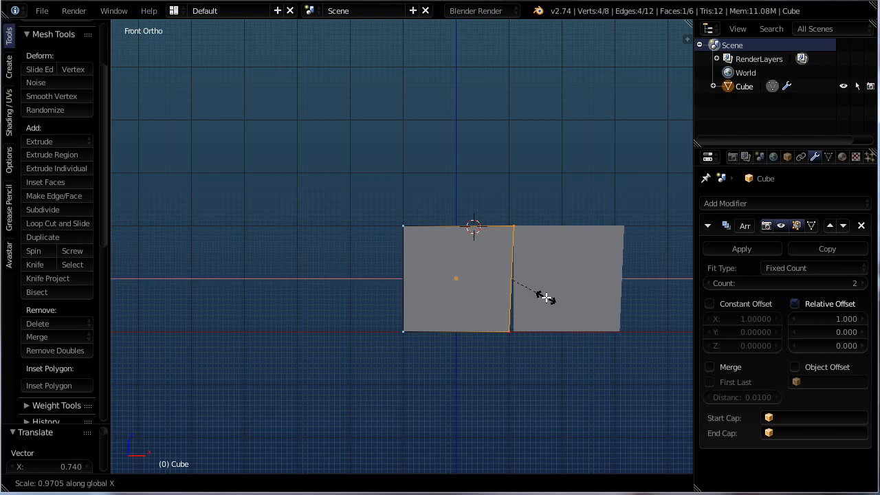
{"action": "type", "text": "0"}
{"action": "key", "text": "Return"}
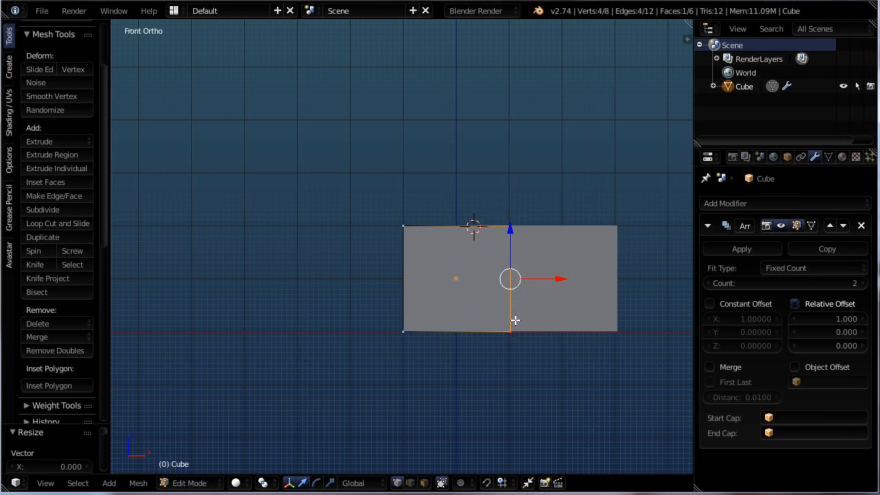
{"action": "middle_click_drag", "start_coordinate": [544, 383], "coordinate": [449, 364], "text": "shift"}
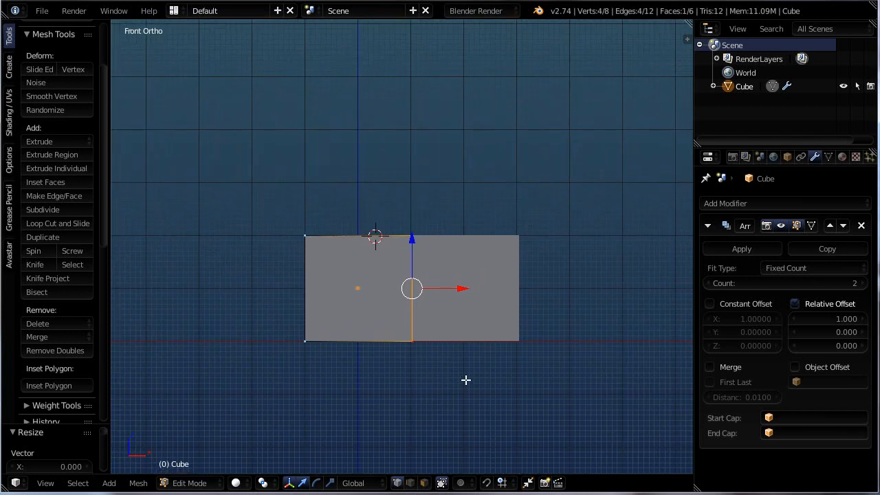
{"action": "key", "text": "a"}
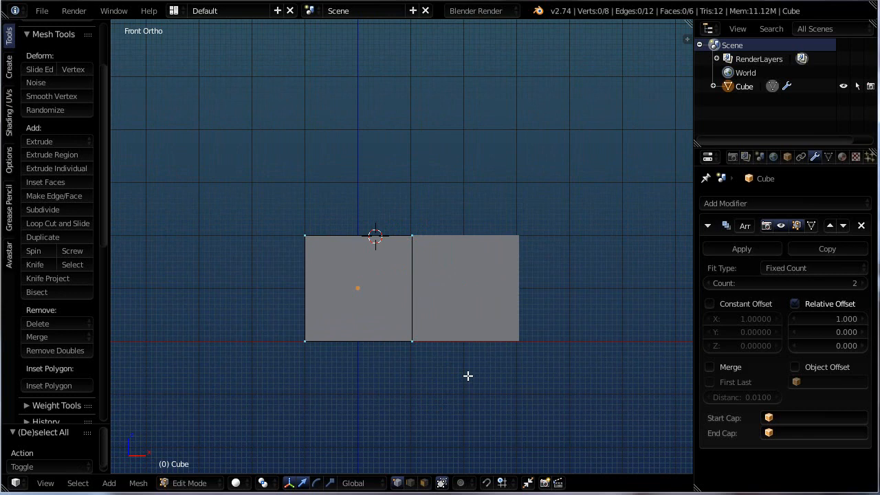
Increase the Array modifier's count to 4 and inspect the row of cubes from an angled view.
{"action": "middle_click_drag", "start_coordinate": [426, 355], "coordinate": [691, 368]}
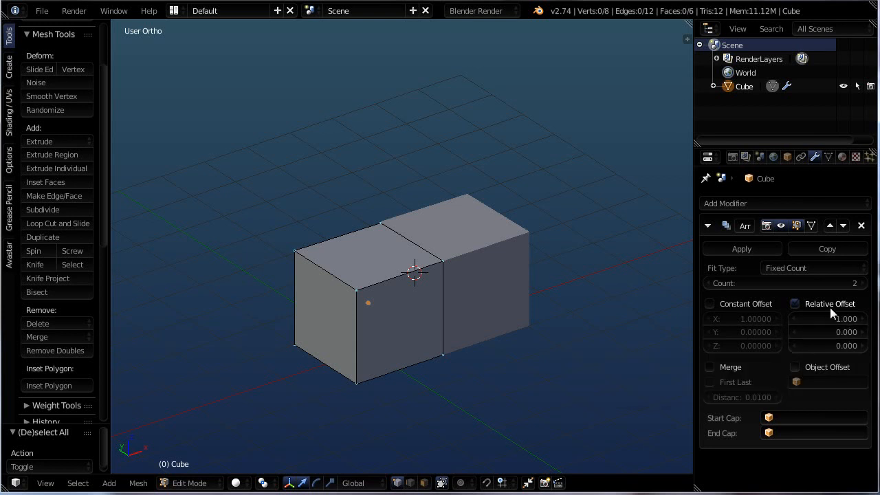
{"action": "left_click", "coordinate": [863, 283]}
{"action": "left_click", "coordinate": [863, 283]}
{"action": "scroll", "coordinate": [585, 305], "scroll_direction": "down", "scroll_amount": 2}
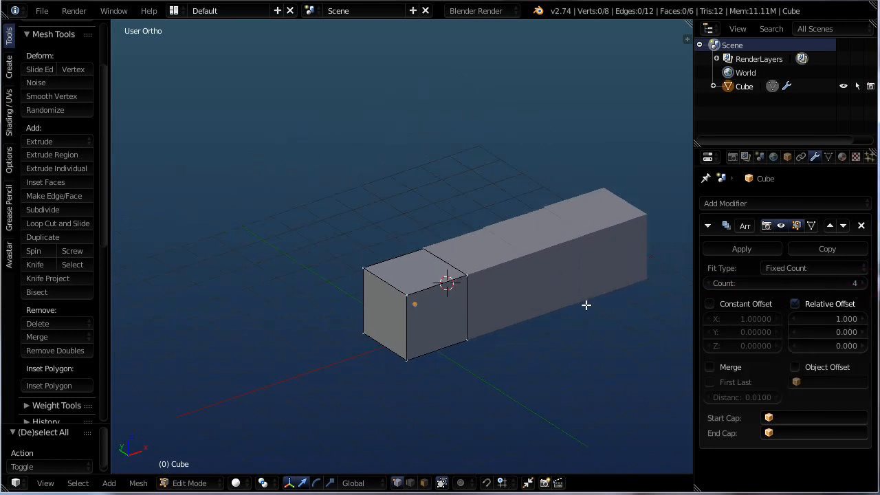
{"action": "scroll", "coordinate": [251, 307], "scroll_direction": "down", "scroll_amount": 2}
{"action": "scroll", "coordinate": [518, 280], "scroll_direction": "up", "scroll_amount": 4}
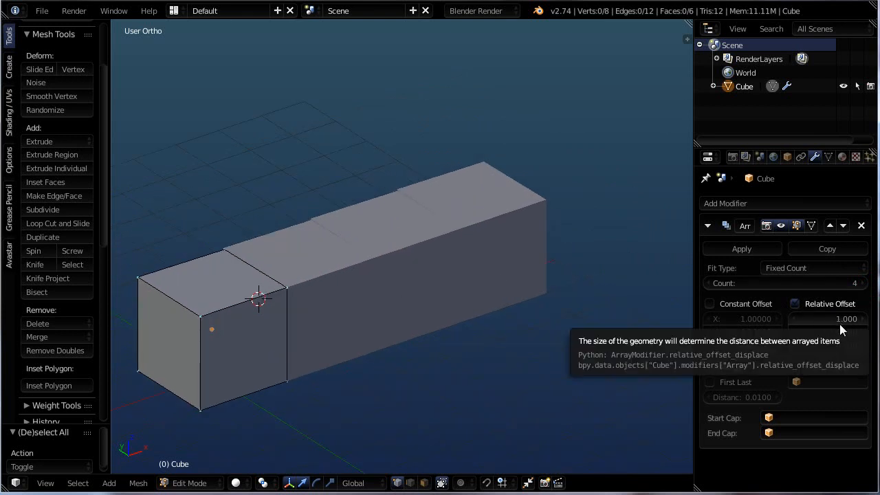
Raise the Array modifier's relative Y offset to 0.8 in increments of 0.1, checking the staggered copies.
{"action": "left_click", "coordinate": [859, 333]}
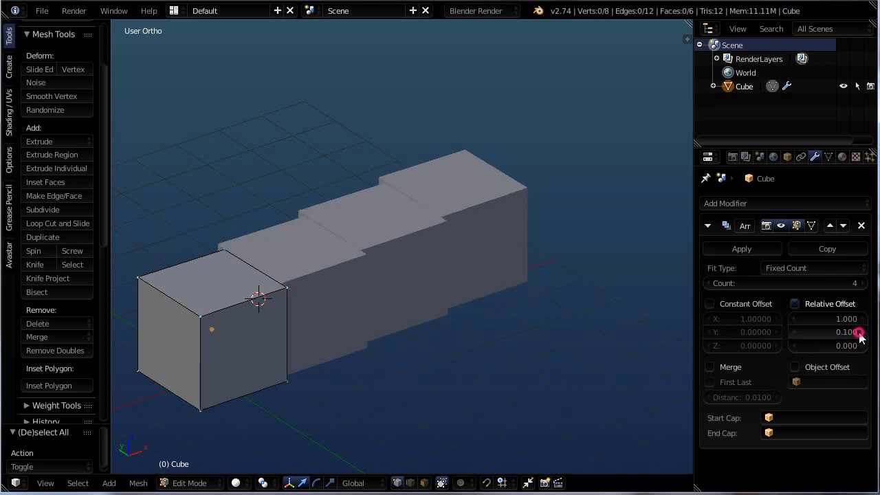
{"action": "left_click", "coordinate": [859, 332]}
{"action": "left_click", "coordinate": [859, 332]}
{"action": "left_click", "coordinate": [859, 333]}
{"action": "left_click", "coordinate": [859, 332]}
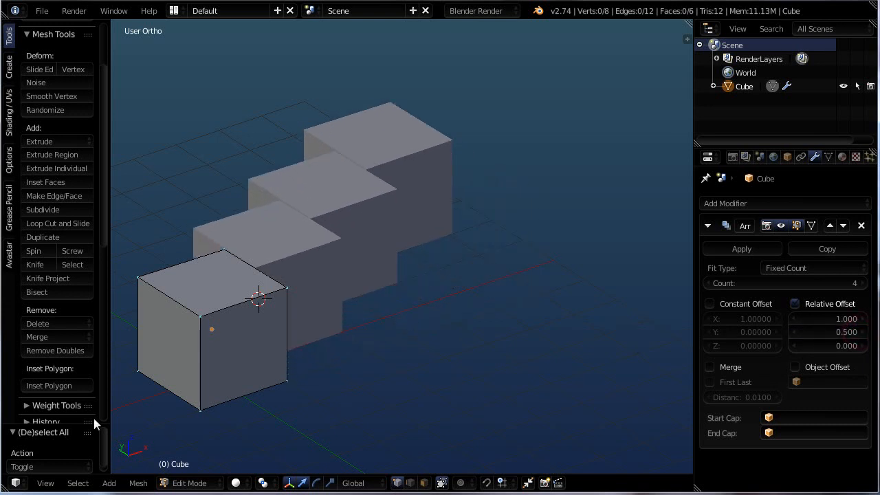
{"action": "middle_click_drag", "start_coordinate": [251, 417], "coordinate": [182, 410]}
{"action": "left_click", "coordinate": [860, 333]}
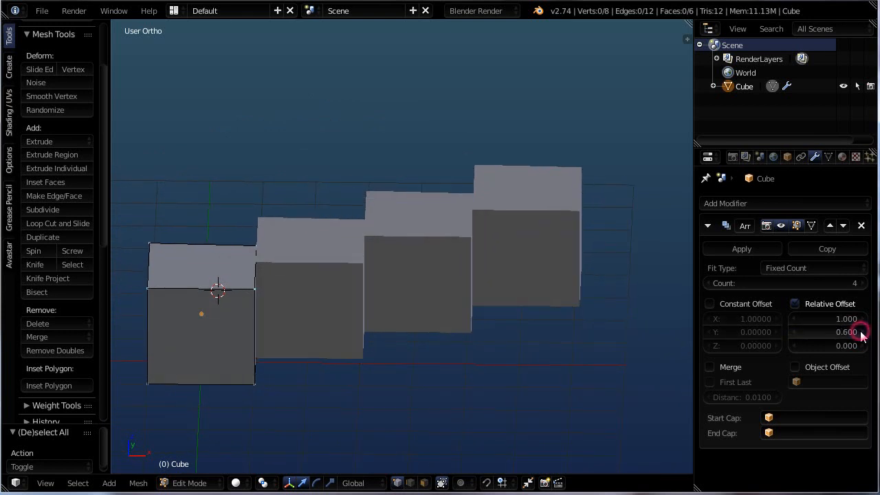
{"action": "left_click", "coordinate": [860, 333]}
{"action": "left_click", "coordinate": [860, 332]}
{"action": "middle_click_drag", "start_coordinate": [513, 371], "coordinate": [513, 350]}
Reset the Array modifier's relative Y offset to 0.
{"action": "left_click", "coordinate": [845, 333]}
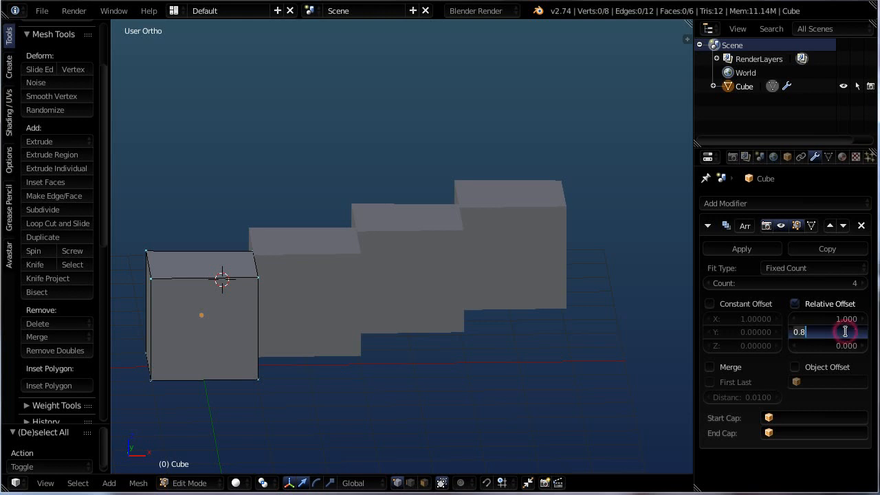
{"action": "type", "text": "0"}
{"action": "key", "text": "Return"}
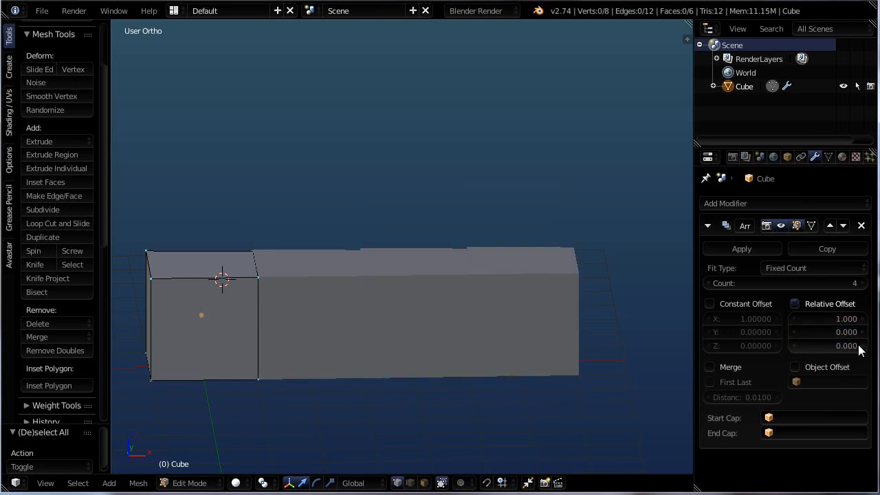
Raise the Array modifier's relative Z offset to 1.0 in increments of 0.1 to stack the copies like stairs.
{"action": "left_click", "coordinate": [859, 347]}
{"action": "left_click", "coordinate": [859, 347]}
{"action": "left_click", "coordinate": [860, 347]}
{"action": "left_click", "coordinate": [859, 347]}
{"action": "left_click", "coordinate": [859, 347]}
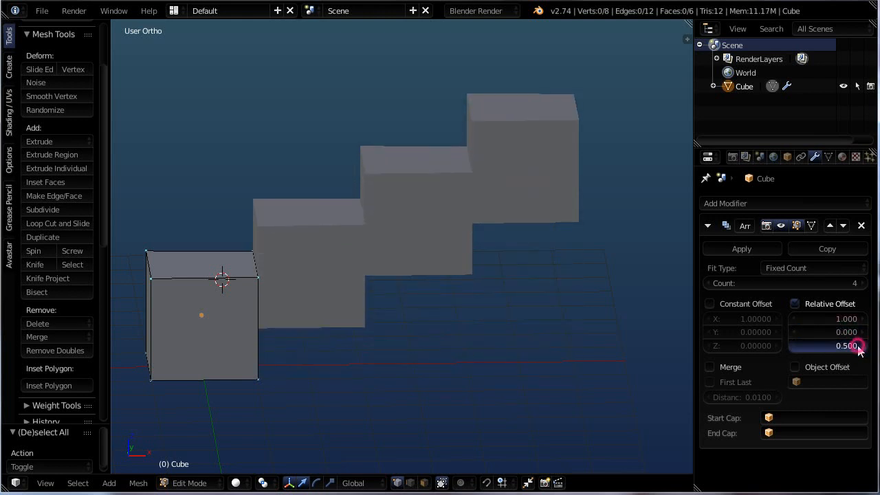
{"action": "left_click", "coordinate": [859, 347]}
{"action": "left_click", "coordinate": [860, 347]}
{"action": "left_click", "coordinate": [859, 347]}
{"action": "left_click", "coordinate": [859, 347]}
{"action": "left_click", "coordinate": [859, 347]}
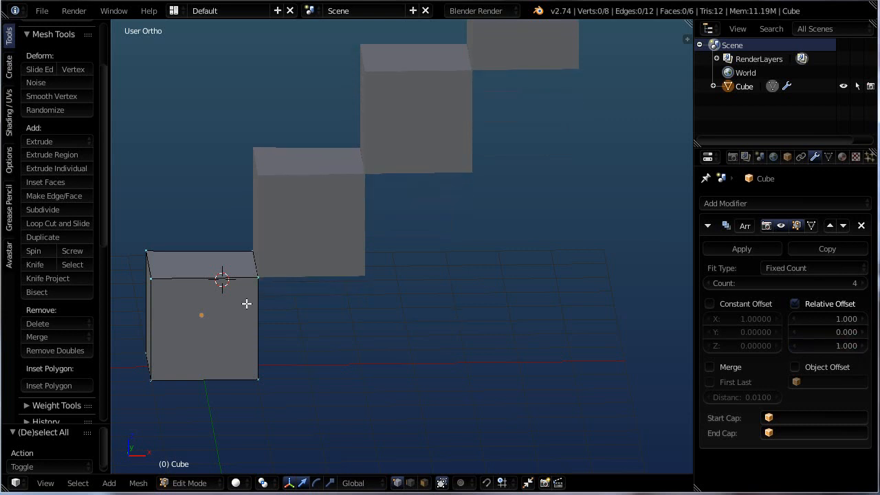
Select the four vertices of the base cube's -Y face and move them outward along Y to about three times the cube's width.
{"action": "middle_click_drag", "start_coordinate": [246, 303], "coordinate": [366, 321]}
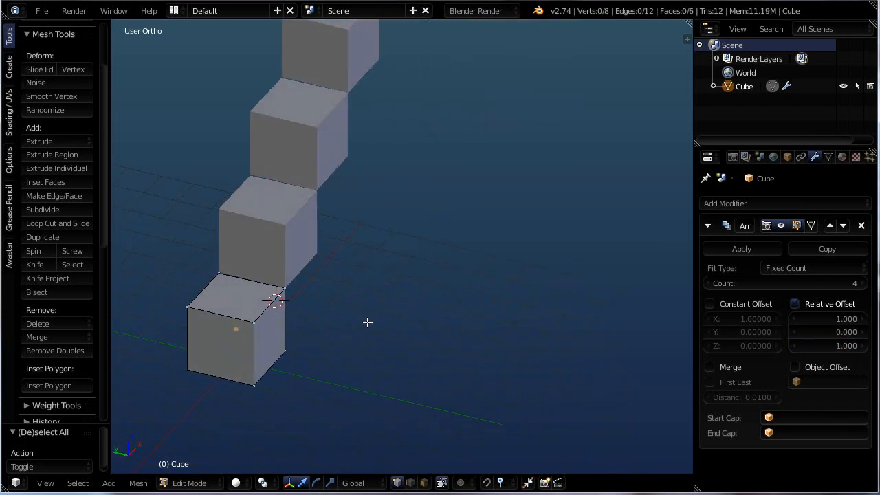
{"action": "key", "text": "b"}
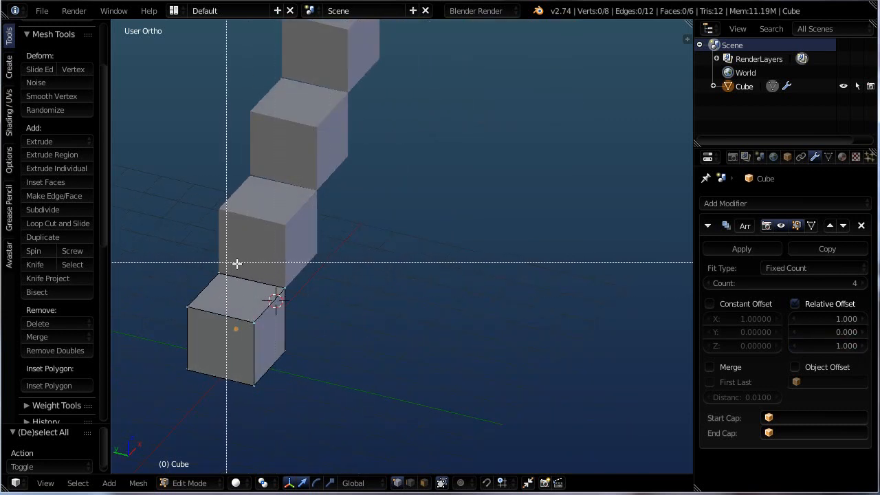
{"action": "left_click_drag", "start_coordinate": [254, 282], "coordinate": [277, 321]}
{"action": "left_click_drag", "start_coordinate": [326, 414], "coordinate": [334, 417]}
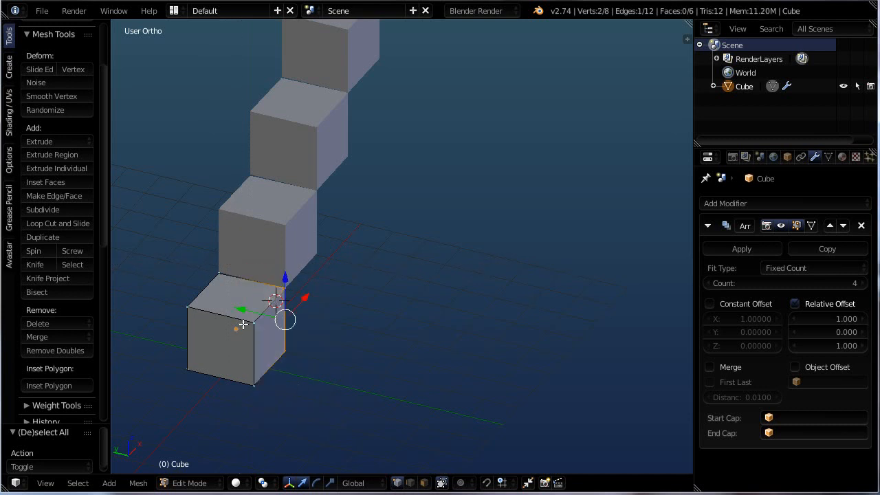
{"action": "key", "text": "b"}
{"action": "left_click_drag", "start_coordinate": [250, 323], "coordinate": [297, 417]}
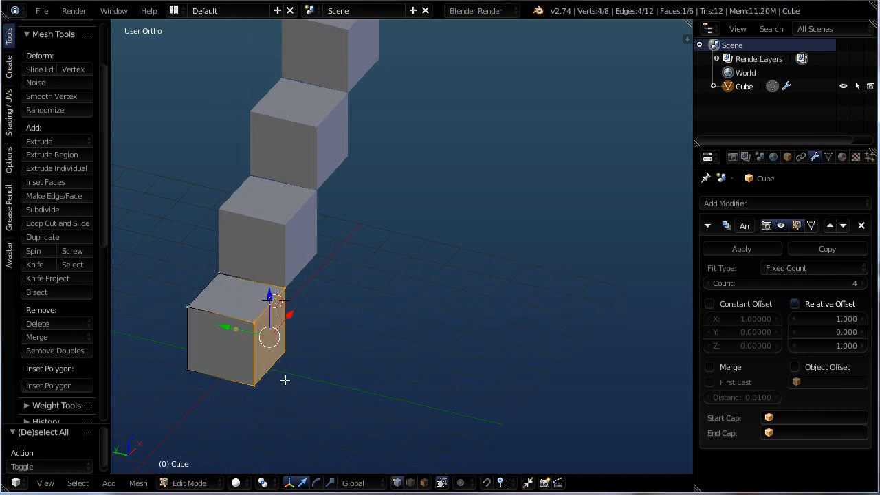
{"action": "key", "text": "g"}
{"action": "key", "text": "x"}
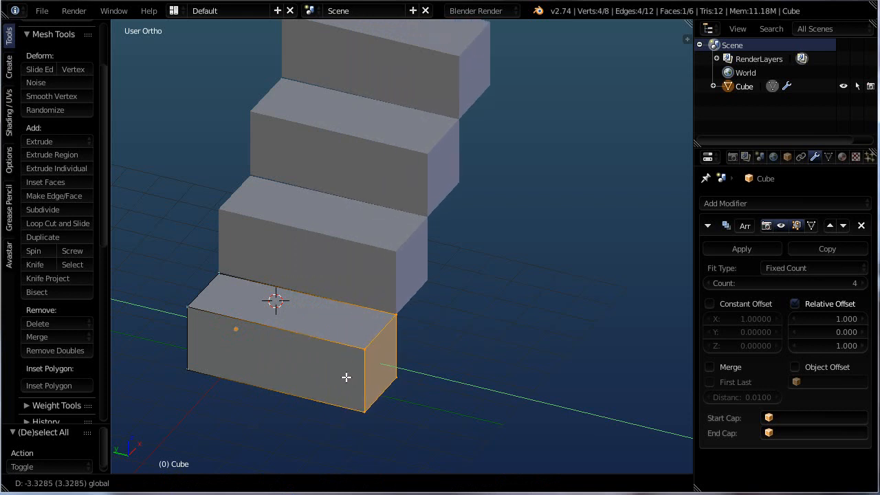
{"action": "left_click", "coordinate": [370, 351]}
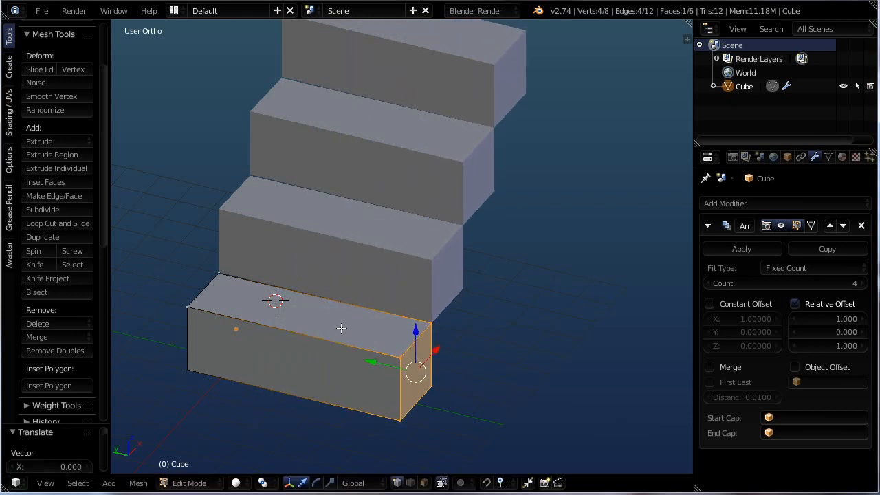
{"action": "scroll", "coordinate": [413, 243], "scroll_direction": "down", "scroll_amount": 2}
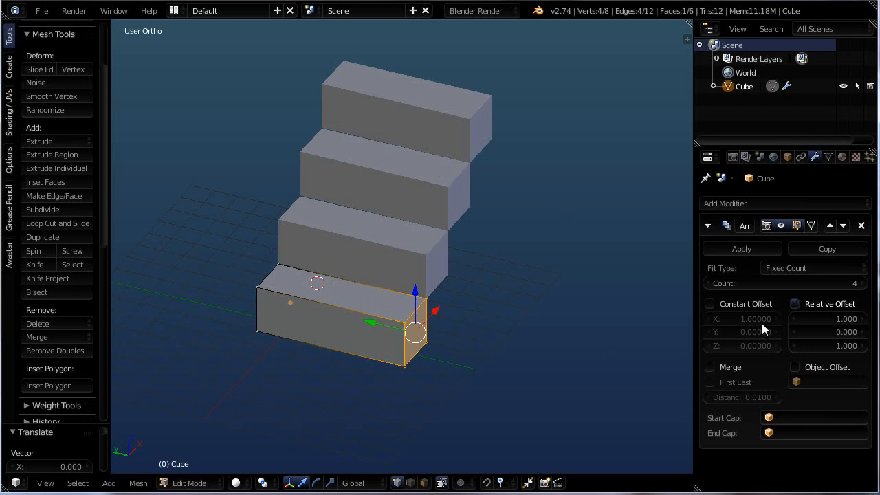
Pull the selected -Y face back along Y to roughly cube proportions and fine-tune its position.
{"action": "left_click_drag", "start_coordinate": [373, 324], "coordinate": [283, 301]}
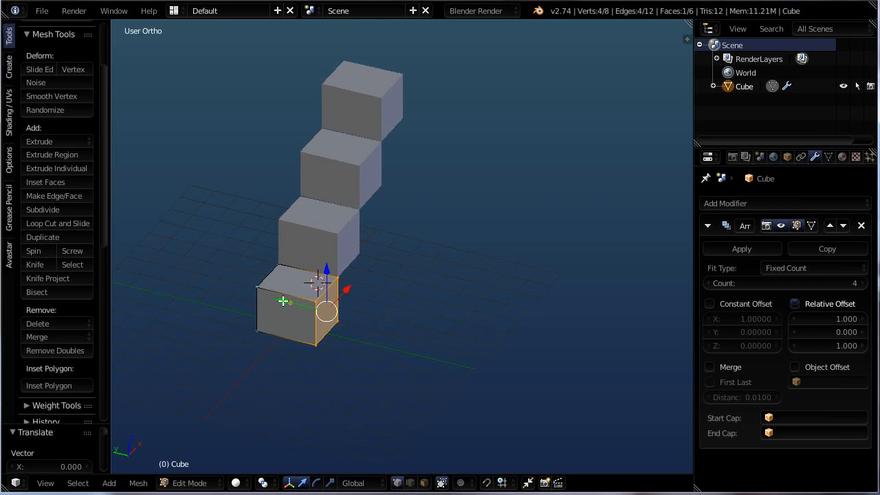
{"action": "middle_click_drag", "start_coordinate": [499, 320], "coordinate": [387, 261]}
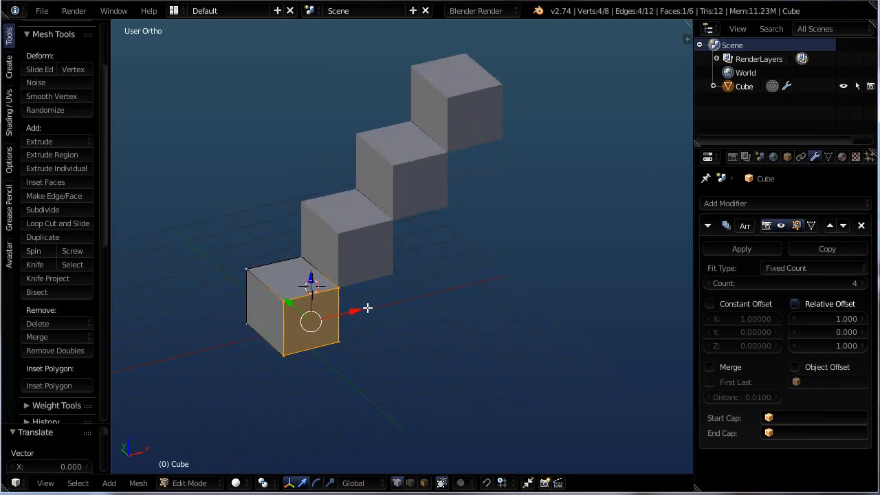
{"action": "mouse_move", "coordinate": [290, 304]}
{"action": "left_mouse_down"}
{"action": "mouse_move", "coordinate": [279, 295]}
{"action": "mouse_move", "coordinate": [299, 310]}
{"action": "left_mouse_up"}
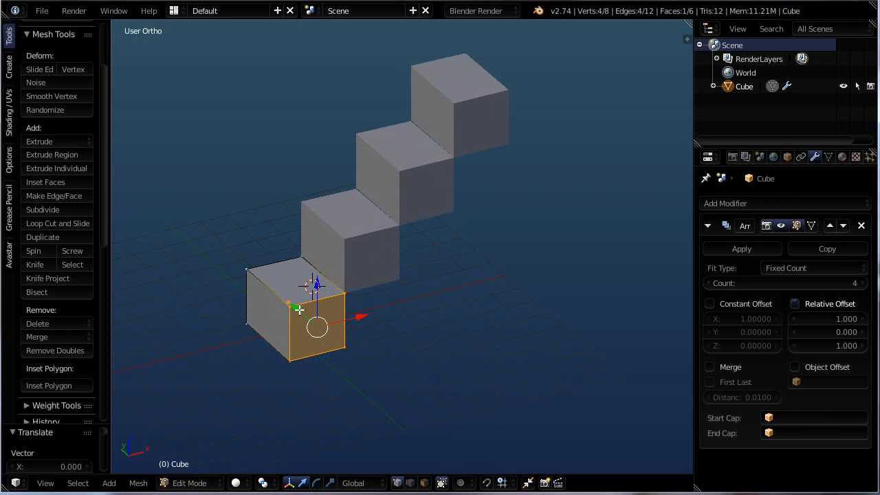
{"action": "mouse_move", "coordinate": [296, 310]}
{"action": "left_mouse_down"}
{"action": "mouse_move", "coordinate": [309, 291]}
{"action": "mouse_move", "coordinate": [277, 291]}
{"action": "mouse_move", "coordinate": [287, 301]}
{"action": "left_mouse_up"}
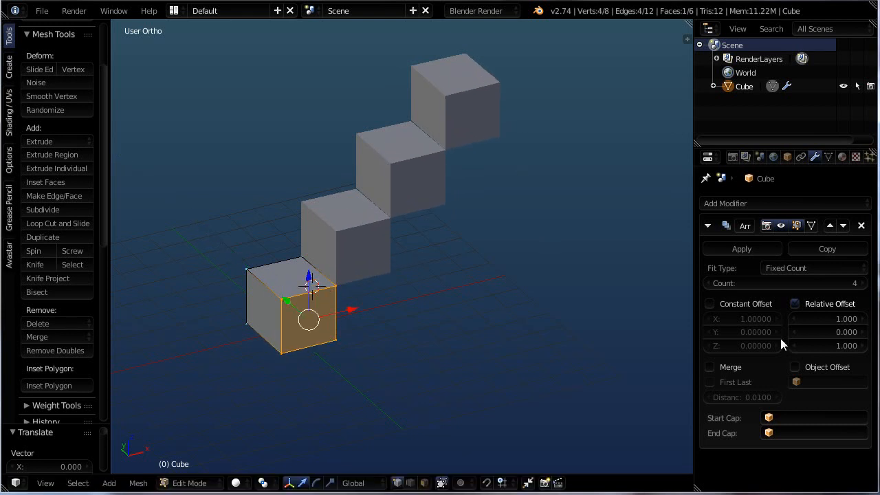
Remove the Array modifier from the cube.
{"action": "left_click", "coordinate": [796, 268]}
{"action": "left_click", "coordinate": [861, 227]}
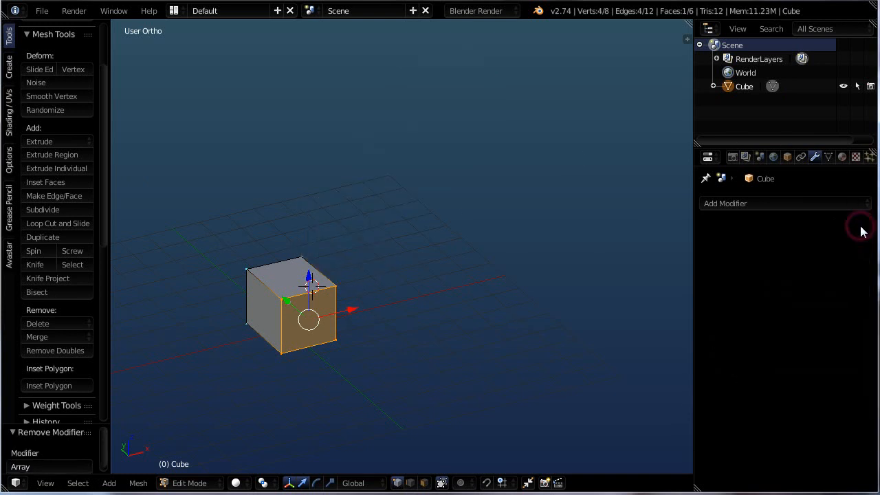
Examine the cube without its modifier from the front and from angled views on both sides.
{"action": "middle_click_drag", "start_coordinate": [325, 325], "coordinate": [291, 314]}
{"action": "key", "text": "KP_1"}
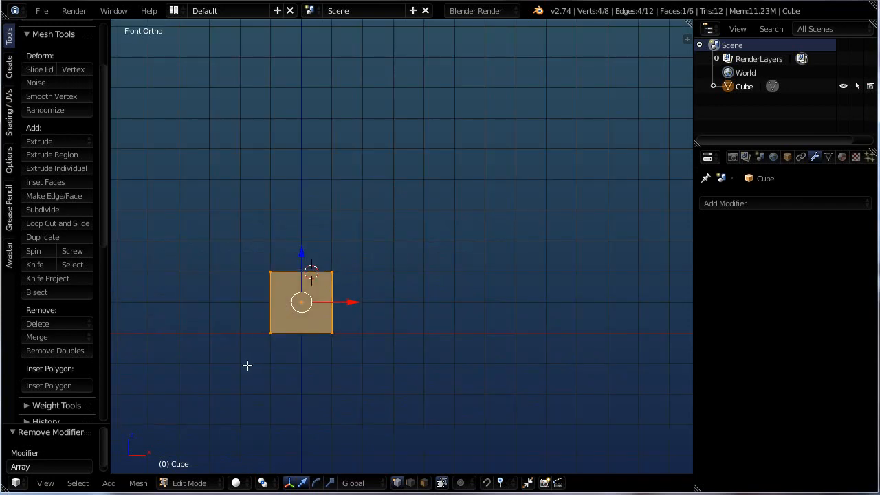
{"action": "middle_click_drag", "start_coordinate": [267, 352], "coordinate": [430, 348], "text": "shift"}
{"action": "scroll", "coordinate": [419, 330], "scroll_direction": "up", "scroll_amount": 5}
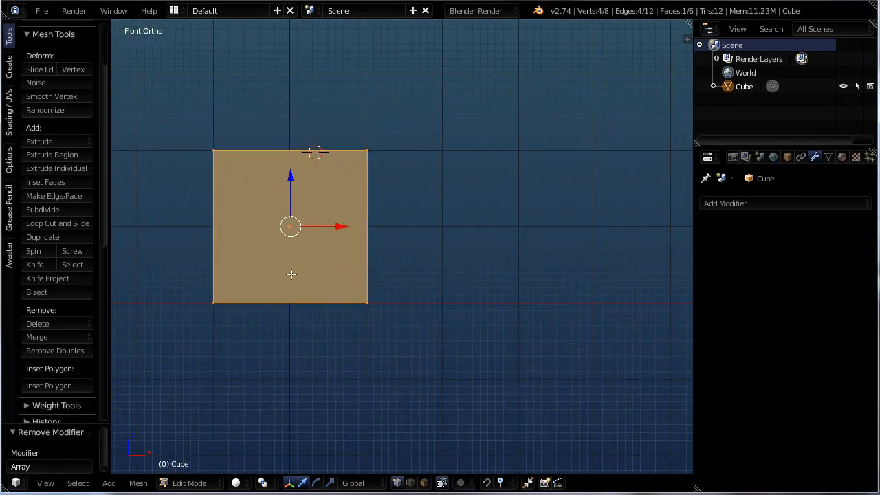
{"action": "middle_click_drag", "start_coordinate": [290, 273], "coordinate": [383, 351], "text": "shift"}
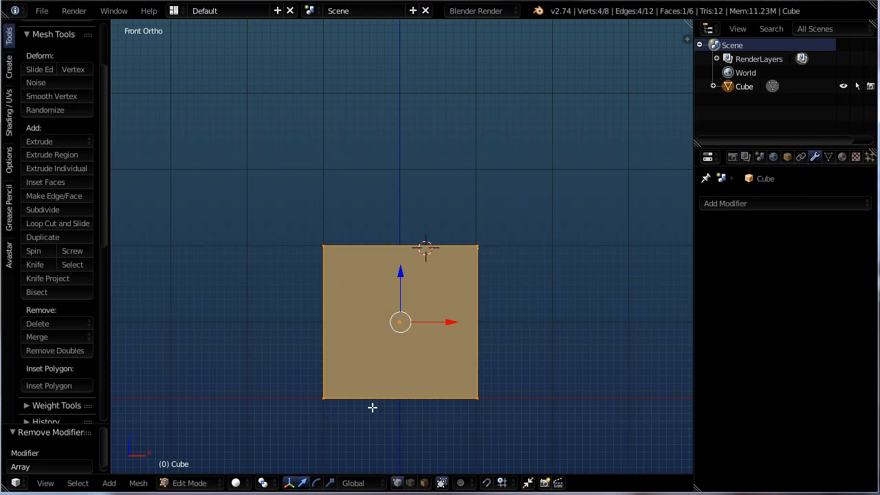
{"action": "middle_click_drag", "start_coordinate": [499, 372], "coordinate": [410, 385]}
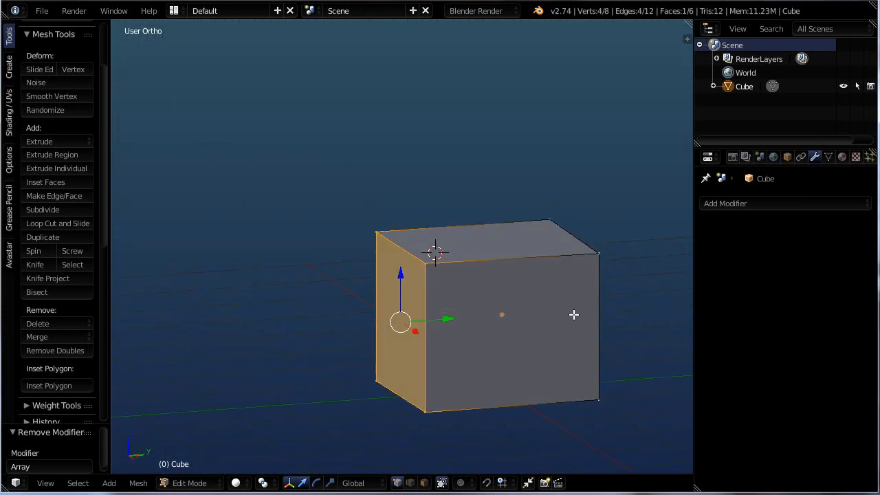
{"action": "scroll", "coordinate": [571, 320], "scroll_direction": "up", "scroll_amount": 1}
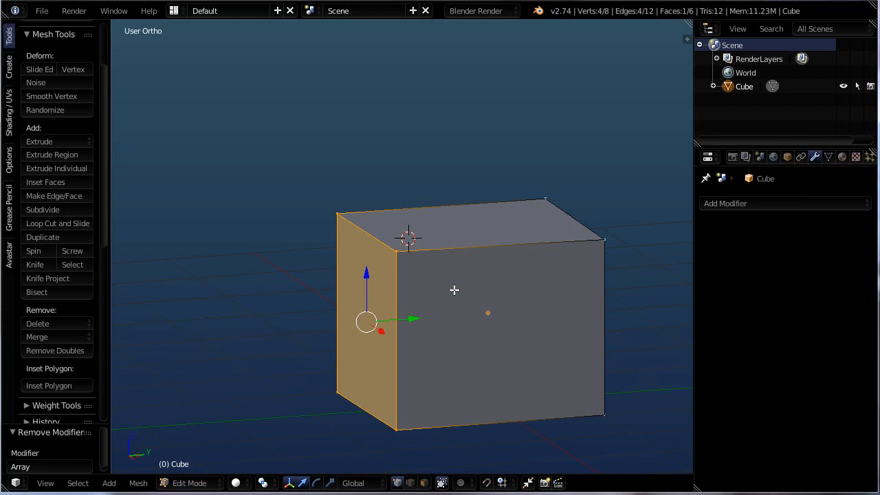
{"action": "middle_click_drag", "start_coordinate": [464, 359], "coordinate": [489, 369]}
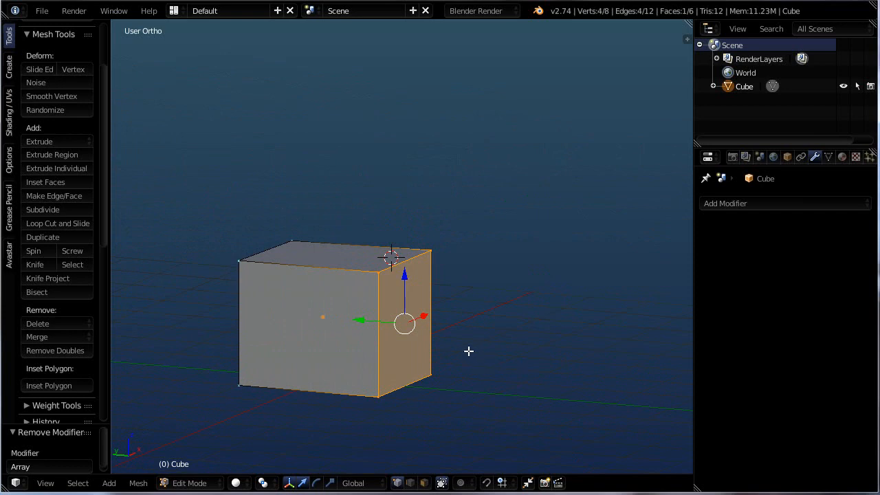
{"action": "key", "text": "KP_1"}
{"action": "middle_click_drag", "start_coordinate": [313, 323], "coordinate": [366, 306], "text": "shift"}
Add a Mirror modifier to the cube in Object Mode and reset the 3D cursor to the world origin.
{"action": "key", "text": "Tab"}
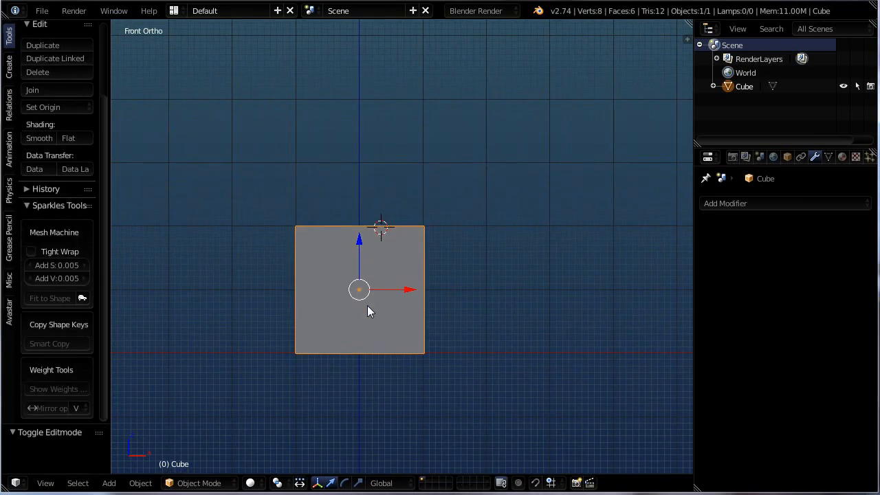
{"action": "left_click", "coordinate": [790, 206]}
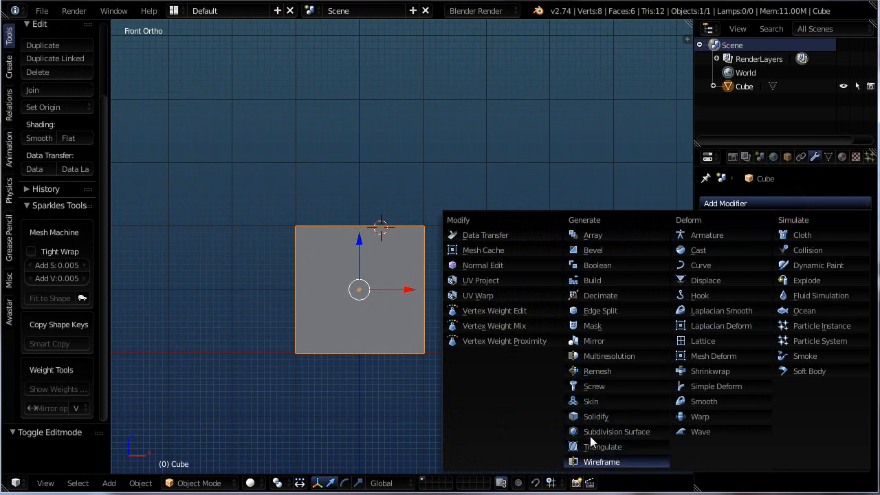
{"action": "left_click", "coordinate": [593, 341]}
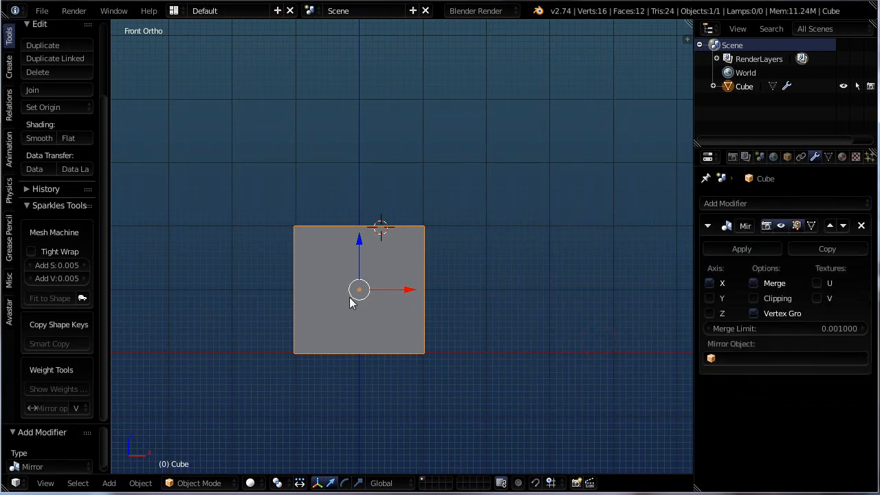
{"action": "key", "text": "shift+c"}
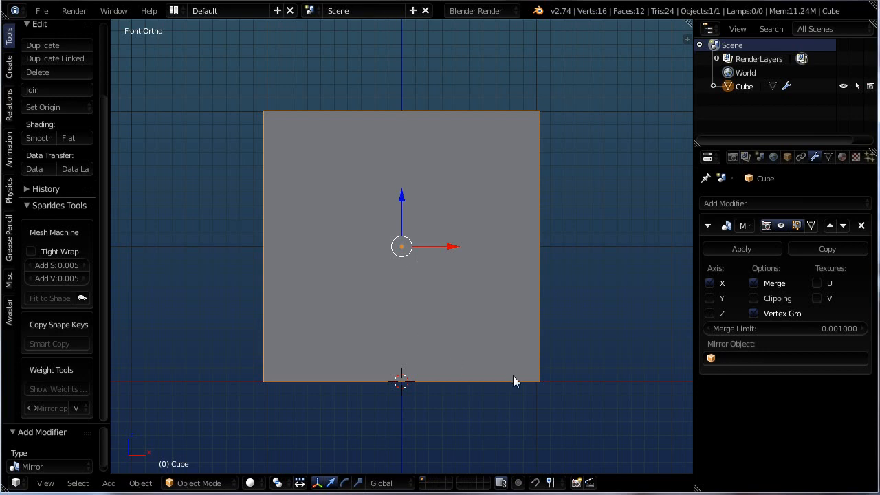
Inspect the mirrored cube from several angles, zooming in on an upper corner to compare the two overlapping halves.
{"action": "middle_click_drag", "start_coordinate": [513, 381], "coordinate": [492, 255]}
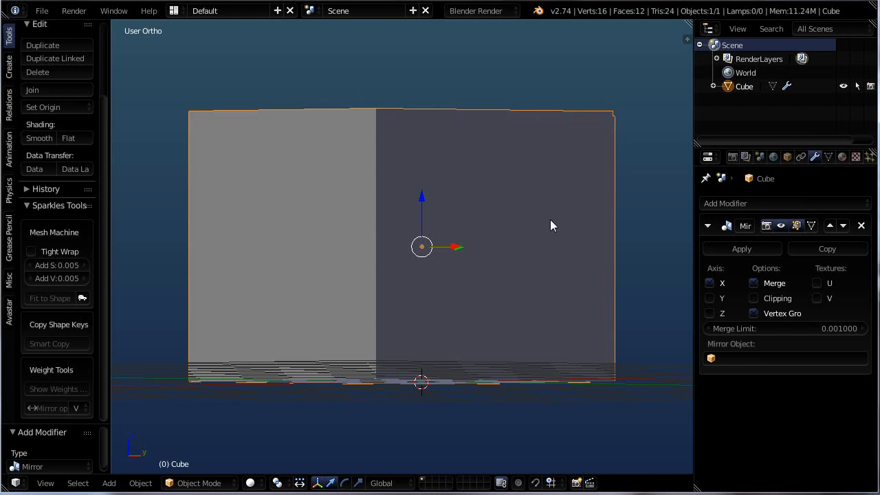
{"action": "middle_click_drag", "start_coordinate": [557, 292], "coordinate": [557, 157]}
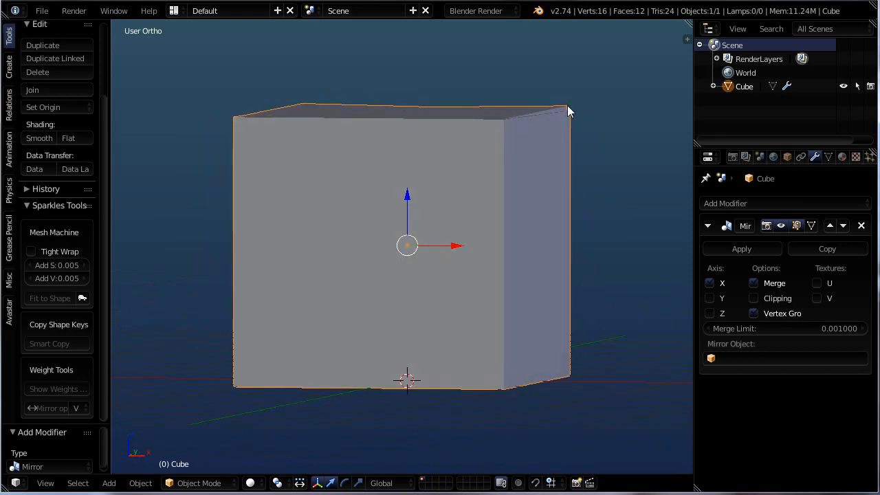
{"action": "middle_click_drag", "start_coordinate": [344, 251], "coordinate": [276, 213]}
{"action": "scroll", "coordinate": [176, 100], "scroll_direction": "up", "scroll_amount": 5}
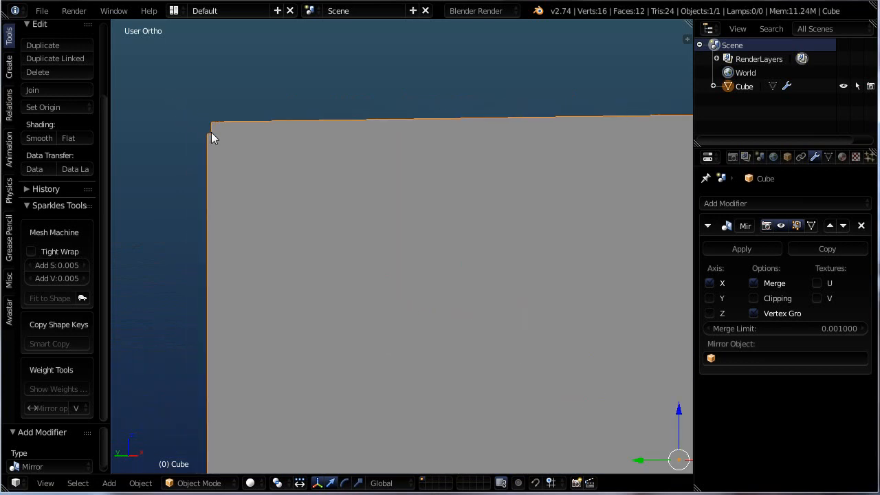
{"action": "scroll", "coordinate": [244, 128], "scroll_direction": "down", "scroll_amount": 4}
{"action": "middle_click_drag", "start_coordinate": [516, 333], "coordinate": [441, 346]}
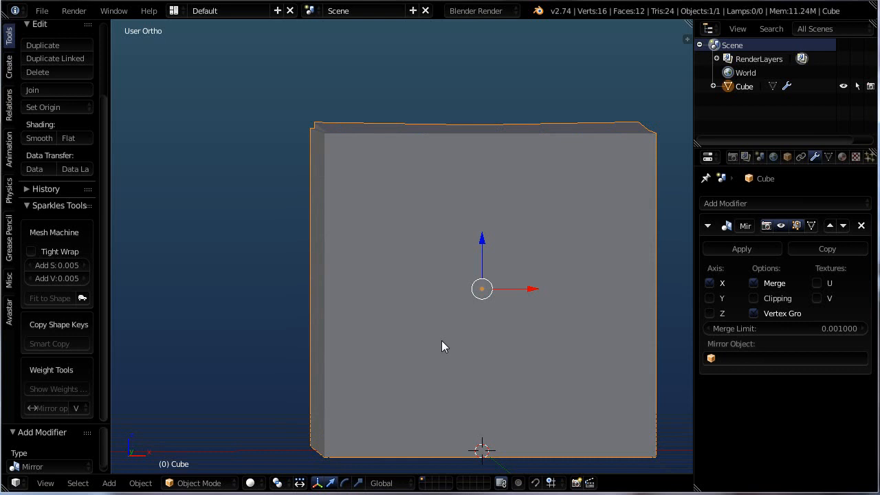
In Edit Mode and front view, move the selected front face about 1.31 along X to expose its mirrored copy.
{"action": "key", "text": "Tab"}
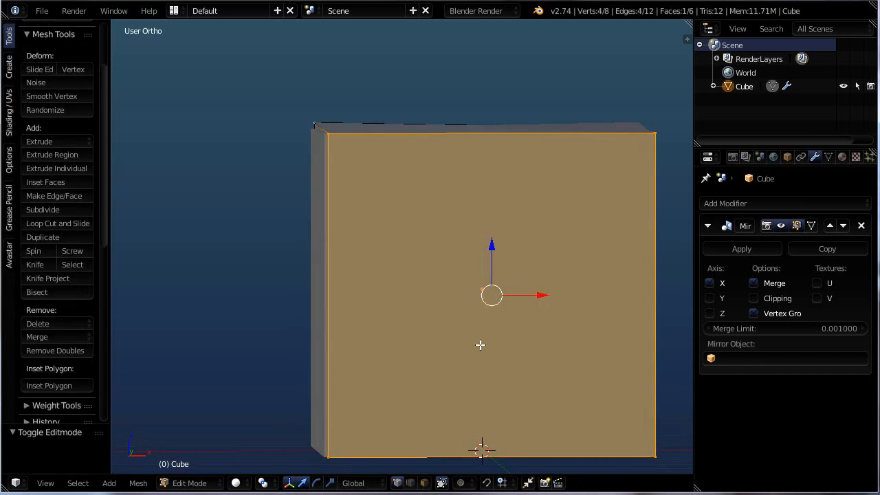
{"action": "middle_click_drag", "start_coordinate": [508, 363], "coordinate": [423, 300], "text": "shift"}
{"action": "key", "text": "KP_1"}
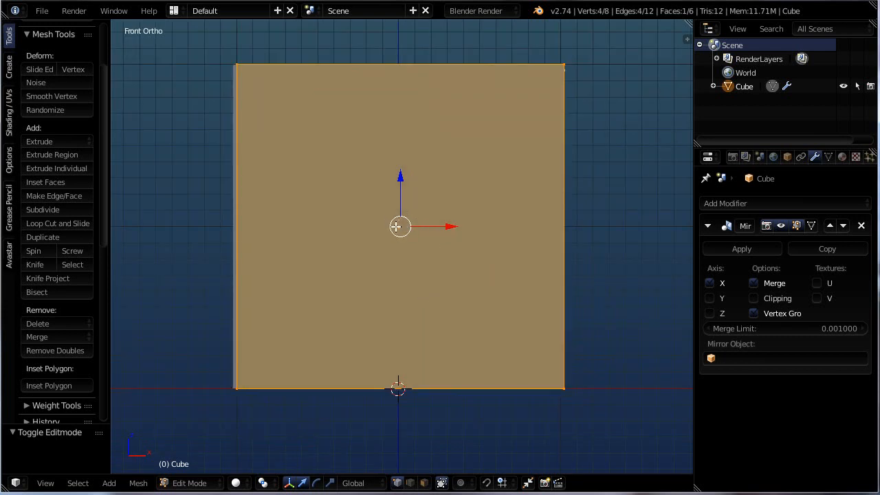
{"action": "scroll", "coordinate": [420, 271], "scroll_direction": "down", "scroll_amount": 2}
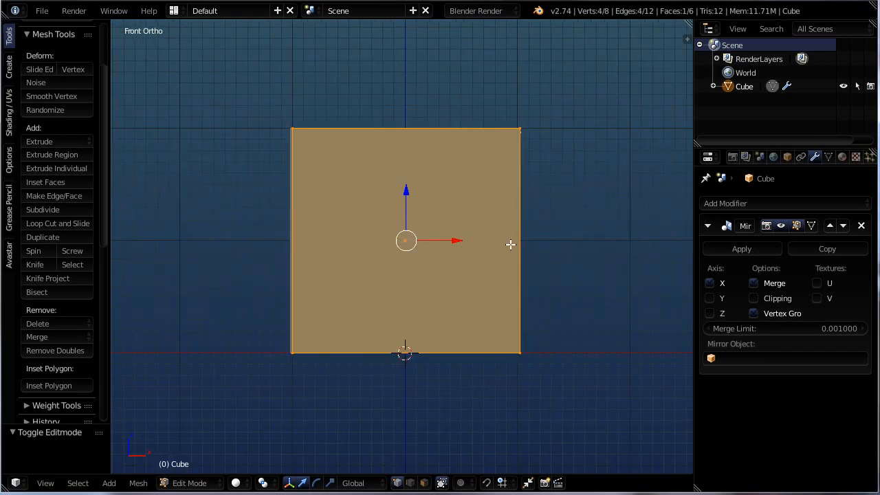
{"action": "scroll", "coordinate": [227, 337], "scroll_direction": "down", "scroll_amount": 2}
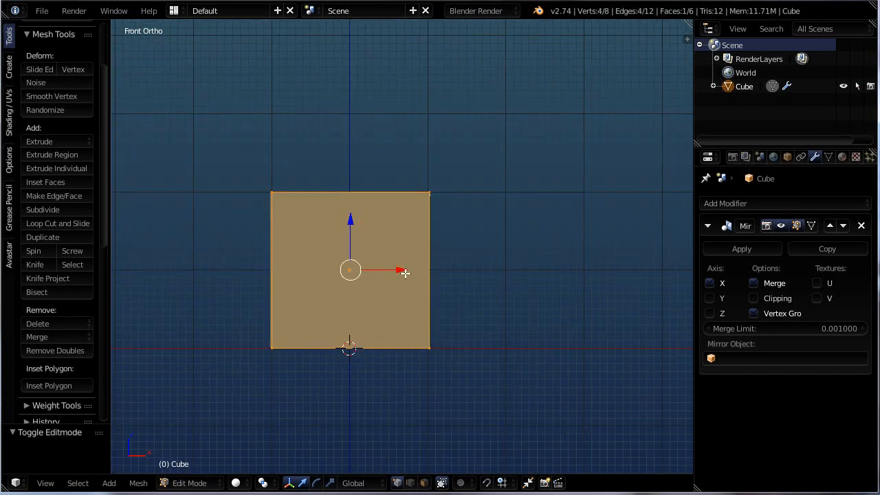
{"action": "left_click_drag", "start_coordinate": [397, 271], "coordinate": [499, 263]}
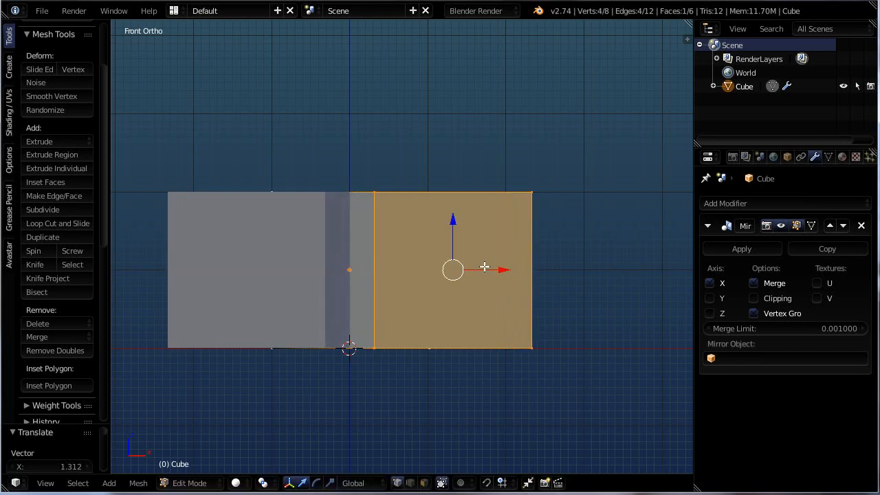
Undo the face move and shift the whole cube mesh about 1.16 along X, away from its mirrored copy.
{"action": "middle_click_drag", "start_coordinate": [410, 379], "coordinate": [383, 434]}
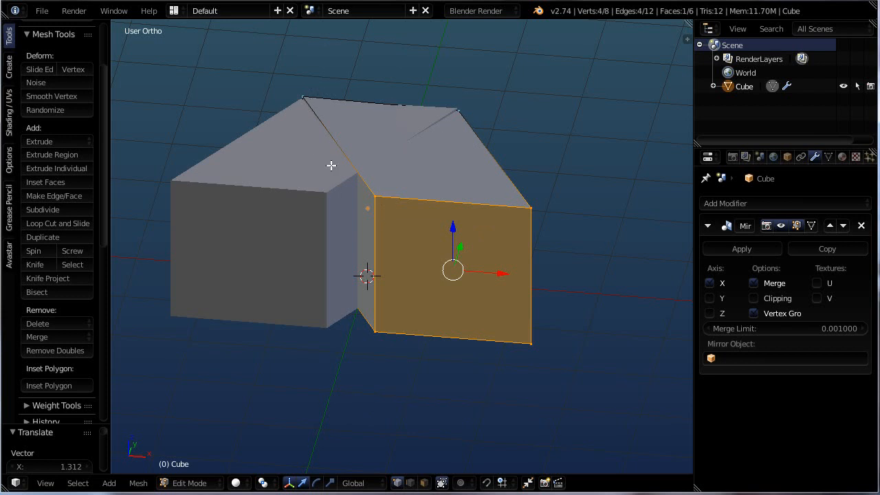
{"action": "key", "text": "ctrl+z"}
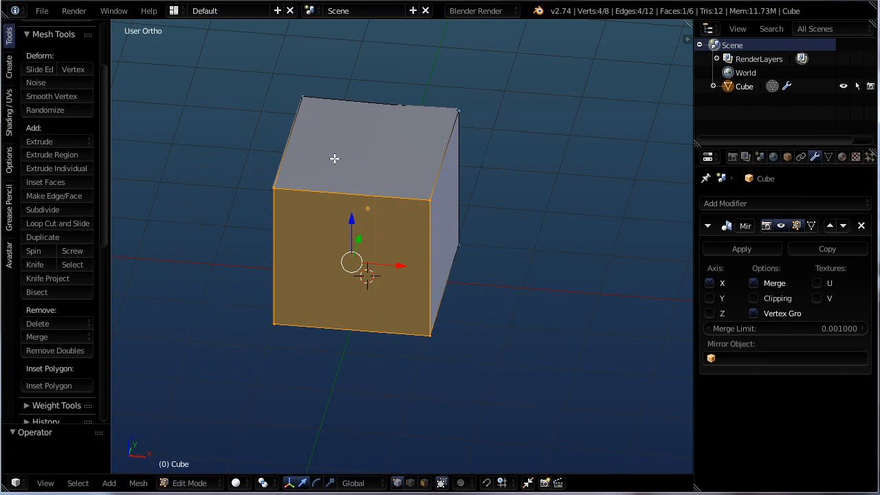
{"action": "key", "text": "a"}
{"action": "key", "text": "a"}
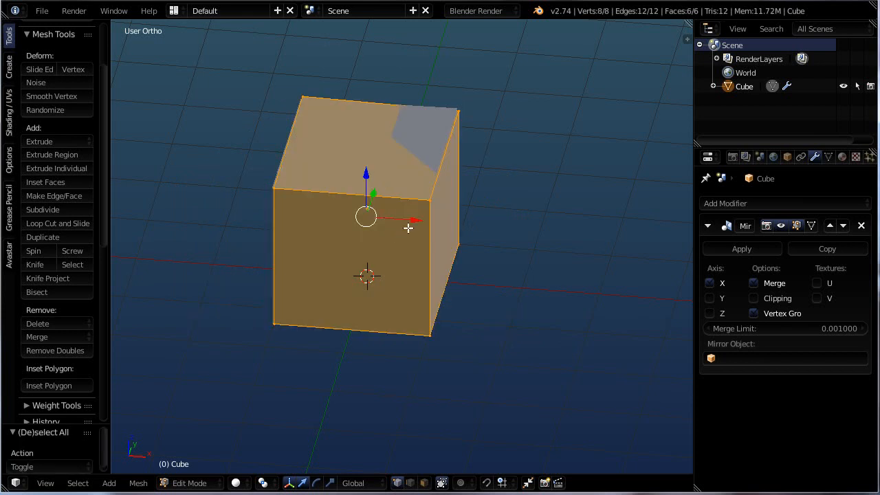
{"action": "left_click_drag", "start_coordinate": [411, 225], "coordinate": [494, 243]}
{"action": "middle_click_drag", "start_coordinate": [481, 275], "coordinate": [499, 235]}
{"action": "key", "text": "KP_1"}
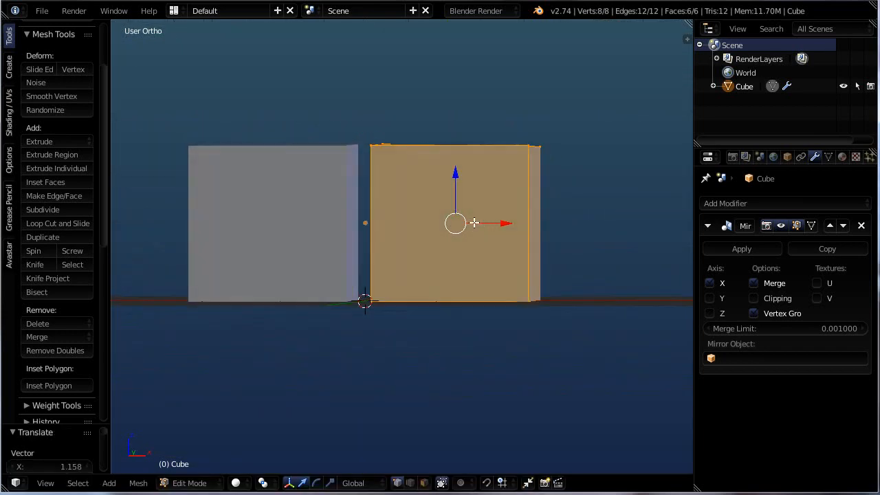
{"action": "scroll", "coordinate": [453, 182], "scroll_direction": "up", "scroll_amount": 2}
{"action": "scroll", "coordinate": [453, 182], "scroll_direction": "down", "scroll_amount": 2}
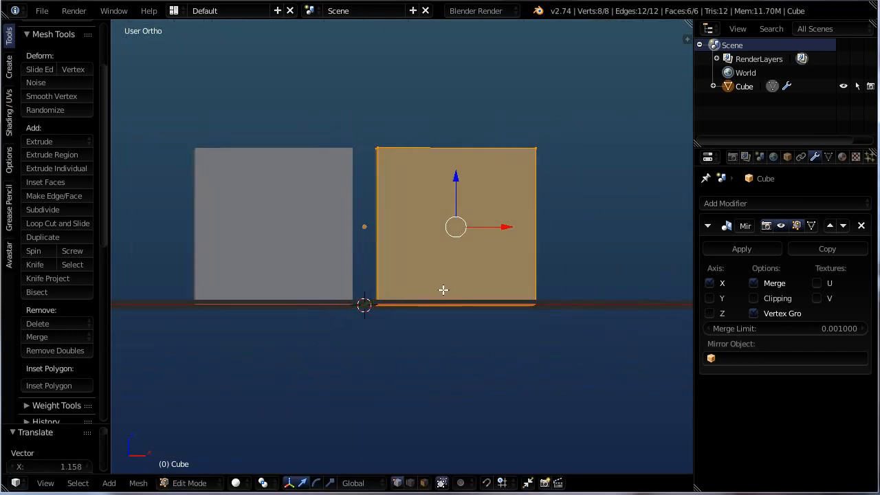
Enable the Mirror modifier's Y axis and move the mesh along negative Y until it separates from its Y copy.
{"action": "left_click", "coordinate": [709, 298]}
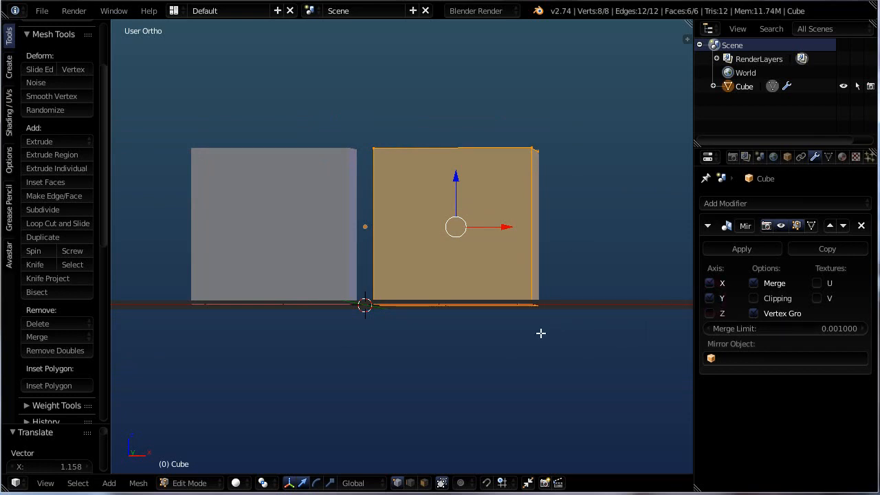
{"action": "middle_click_drag", "start_coordinate": [542, 332], "coordinate": [455, 271]}
{"action": "left_click_drag", "start_coordinate": [507, 233], "coordinate": [423, 230]}
{"action": "middle_click_drag", "start_coordinate": [474, 326], "coordinate": [484, 313]}
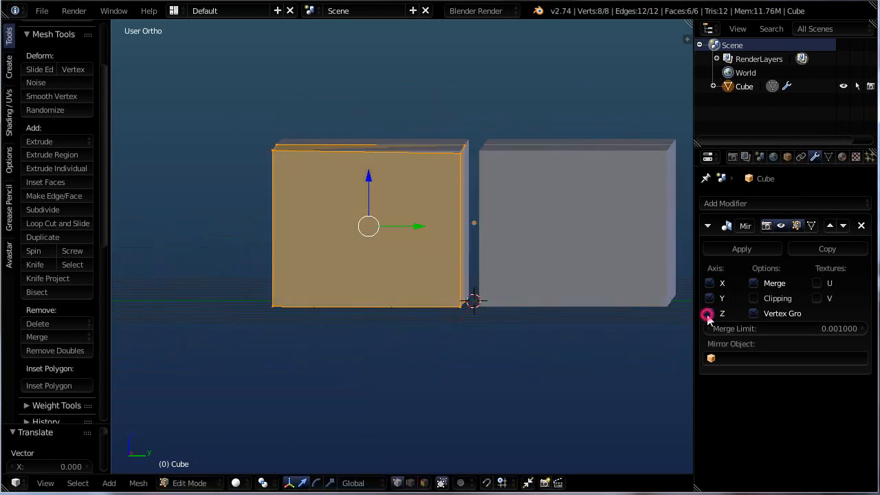
Enable the Mirror modifier's Z axis and raise the mesh along Z until the upper and lower copies separate.
{"action": "left_click", "coordinate": [709, 312]}
{"action": "scroll", "coordinate": [534, 362], "scroll_direction": "down", "scroll_amount": 2}
{"action": "left_click_drag", "start_coordinate": [424, 222], "coordinate": [426, 151]}
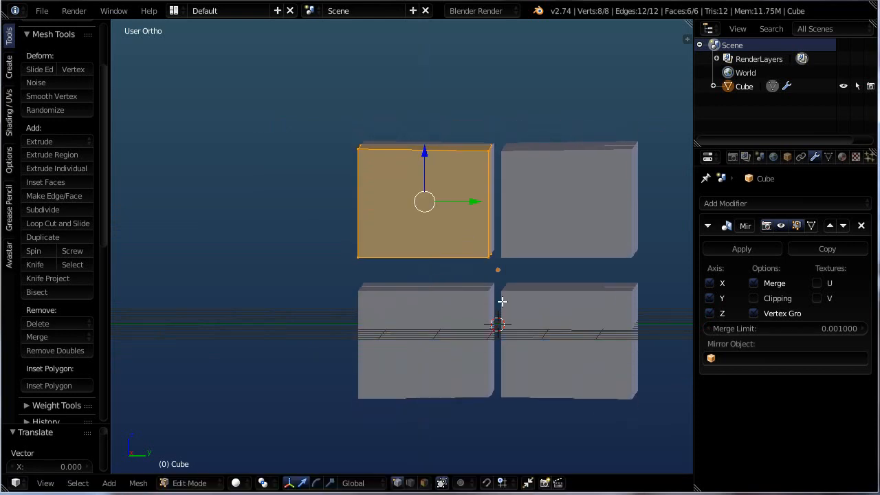
{"action": "middle_click_drag", "start_coordinate": [502, 302], "coordinate": [404, 287]}
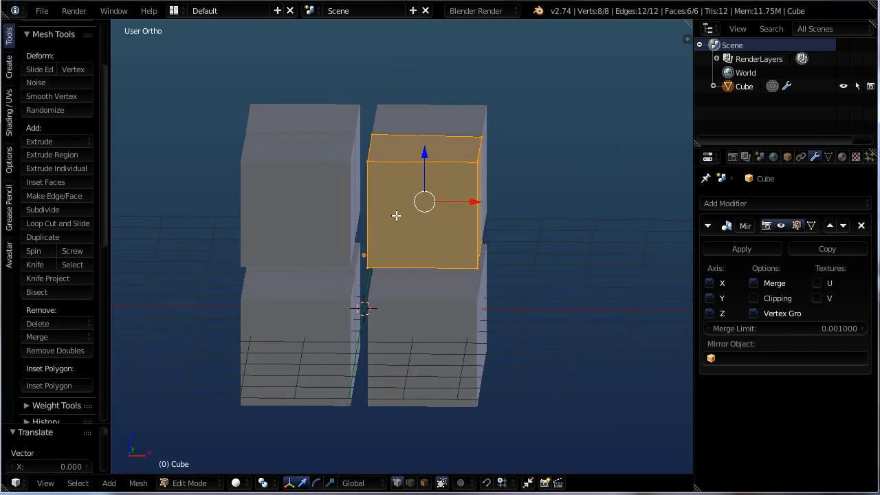
Remove the Mirror modifier from the cube and return to Object Mode.
{"action": "left_click", "coordinate": [861, 225]}
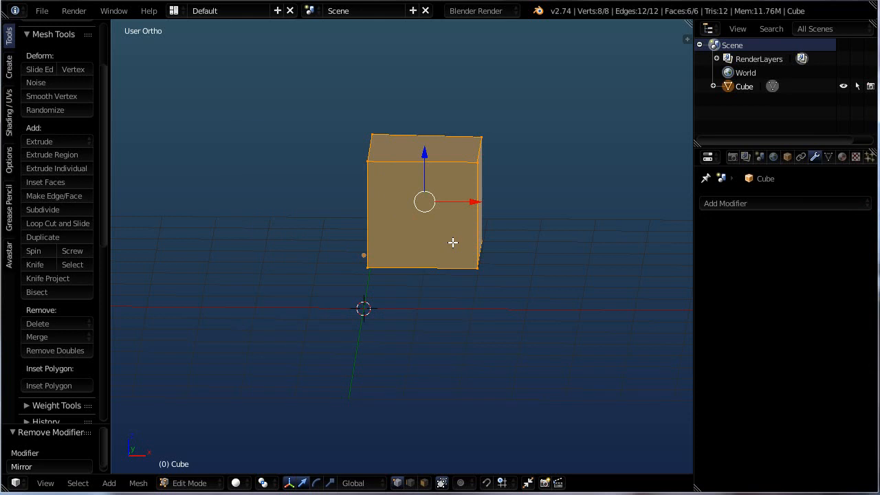
{"action": "key", "text": "Tab"}
{"action": "middle_click_drag", "start_coordinate": [428, 261], "coordinate": [369, 275]}
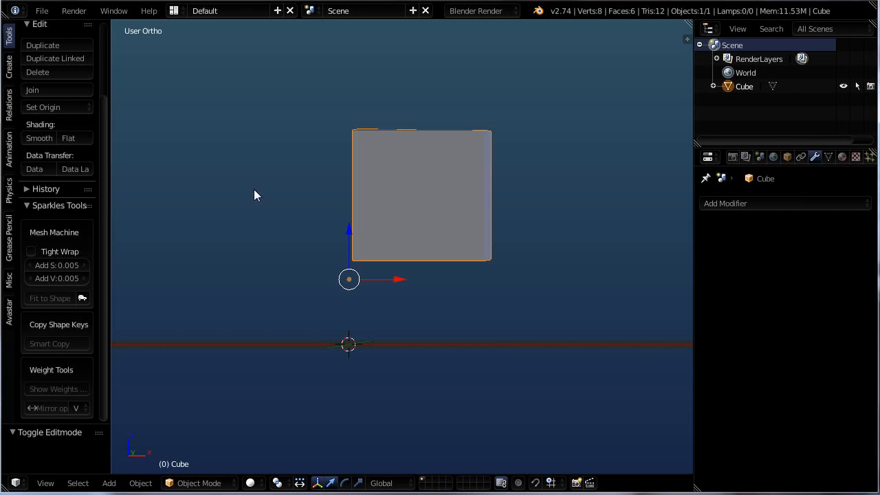
Set the cube's origin to its geometry and view the cube from an angle.
{"action": "left_click", "coordinate": [46, 109]}
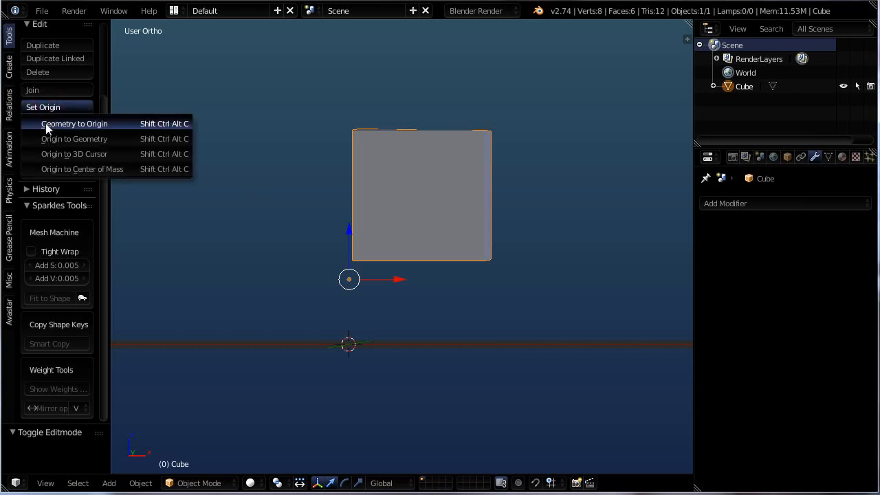
{"action": "left_click", "coordinate": [87, 140]}
{"action": "middle_click_drag", "start_coordinate": [474, 276], "coordinate": [403, 230]}
{"action": "scroll", "coordinate": [398, 228], "scroll_direction": "up", "scroll_amount": 4}
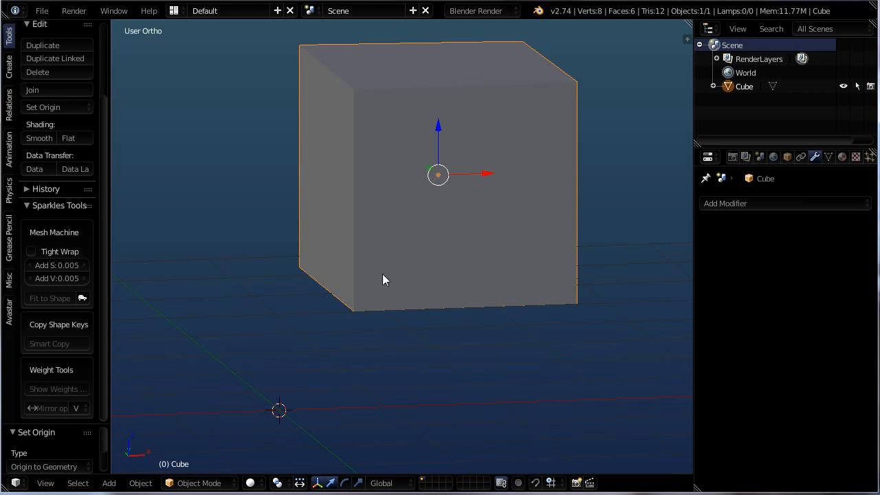
{"action": "scroll", "coordinate": [379, 270], "scroll_direction": "up", "scroll_amount": 3}
{"action": "scroll", "coordinate": [398, 244], "scroll_direction": "down", "scroll_amount": 3}
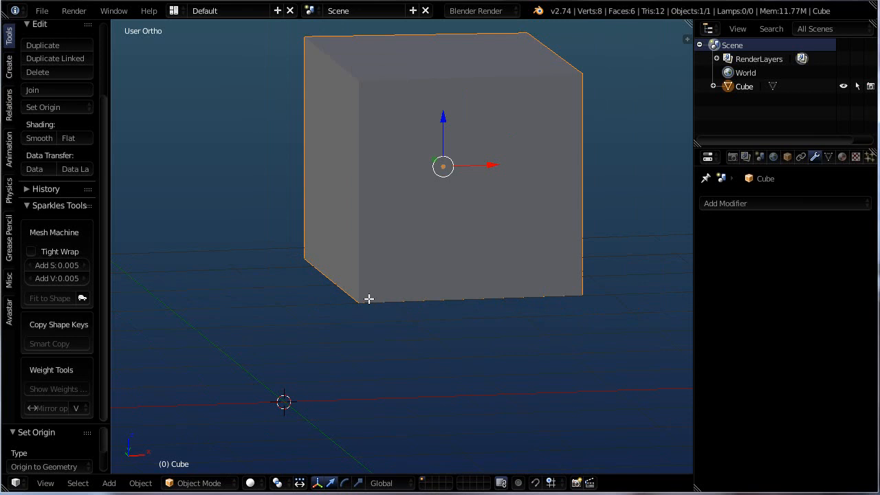
In Edit Mode, select the cube's lower rear corner vertex on the negative X side and snap the 3D cursor to it.
{"action": "key", "text": "Tab"}
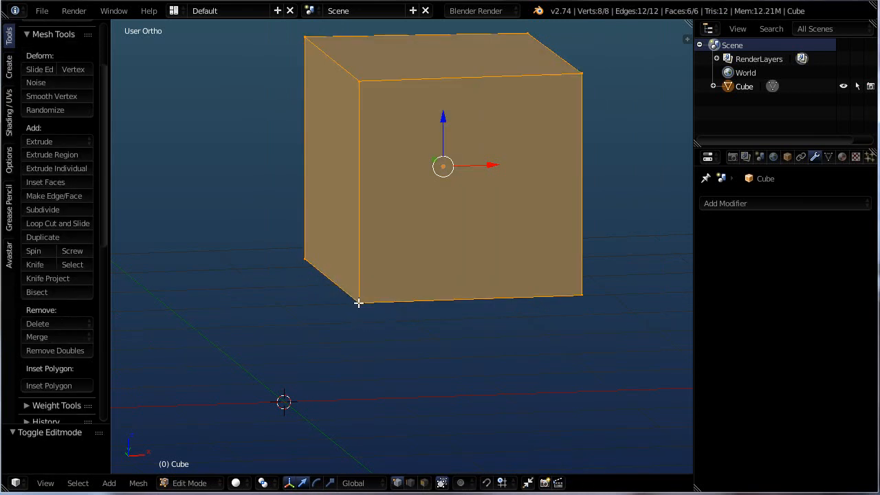
{"action": "right_click", "coordinate": [359, 302]}
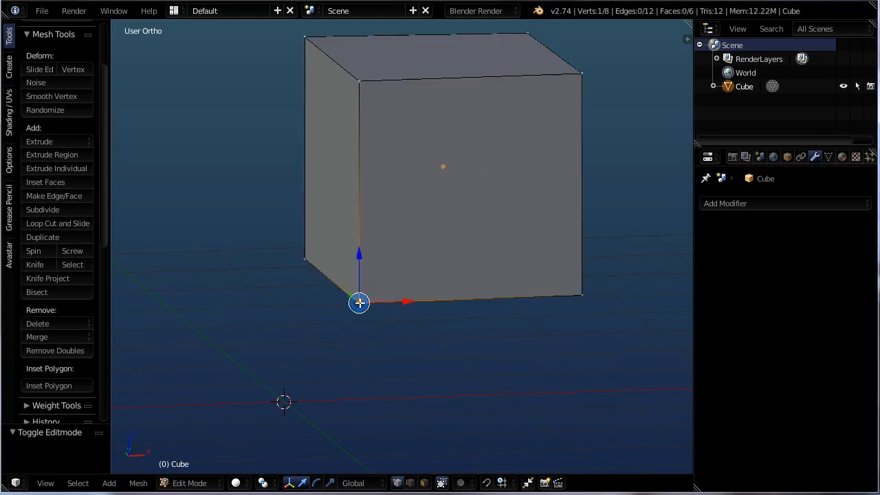
{"action": "right_click", "coordinate": [305, 257]}
{"action": "scroll", "coordinate": [306, 281], "scroll_direction": "up", "scroll_amount": 3}
{"action": "middle_click_drag", "start_coordinate": [302, 254], "coordinate": [329, 260]}
{"action": "scroll", "coordinate": [306, 247], "scroll_direction": "up", "scroll_amount": 1}
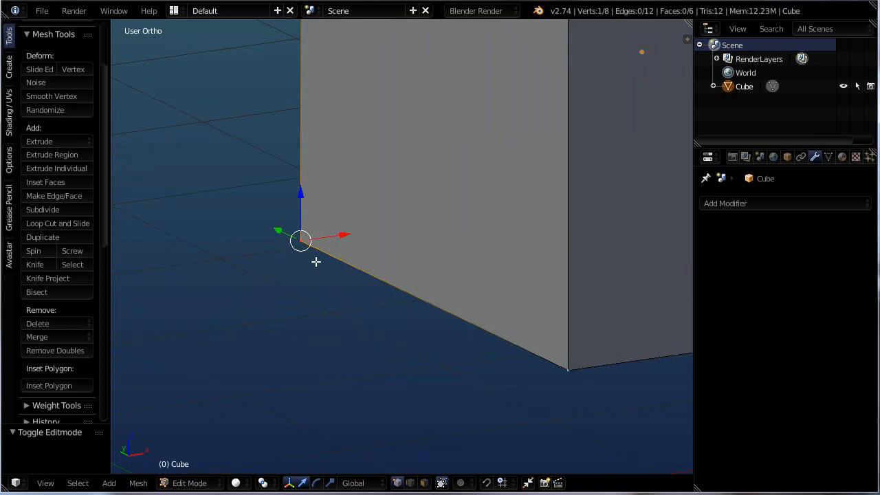
{"action": "key", "text": "shift+s"}
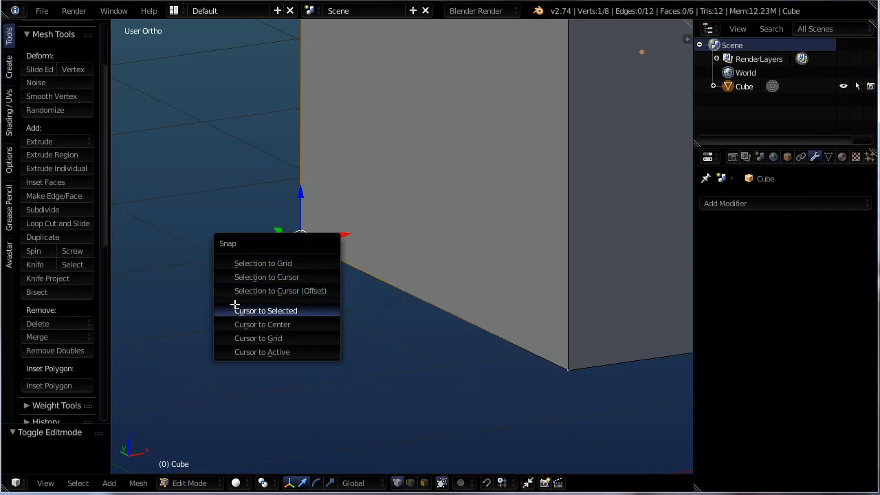
{"action": "left_click", "coordinate": [270, 311]}
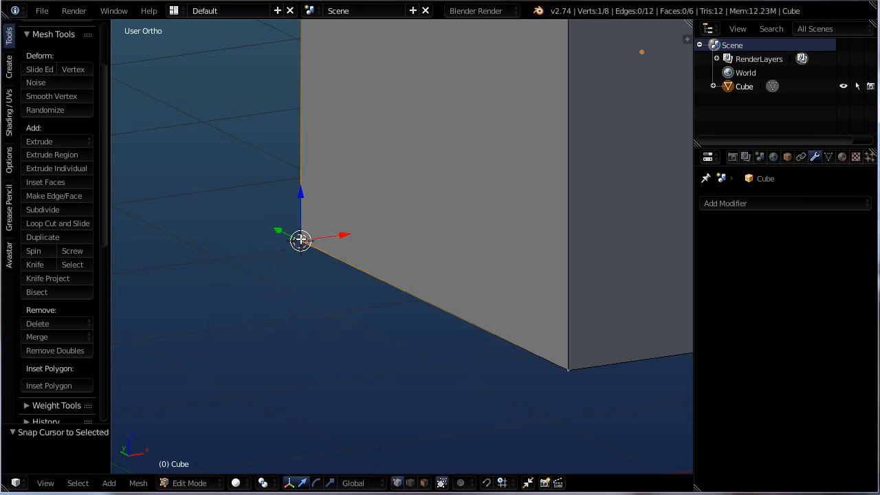
{"action": "scroll", "coordinate": [345, 349], "scroll_direction": "down", "scroll_amount": 2}
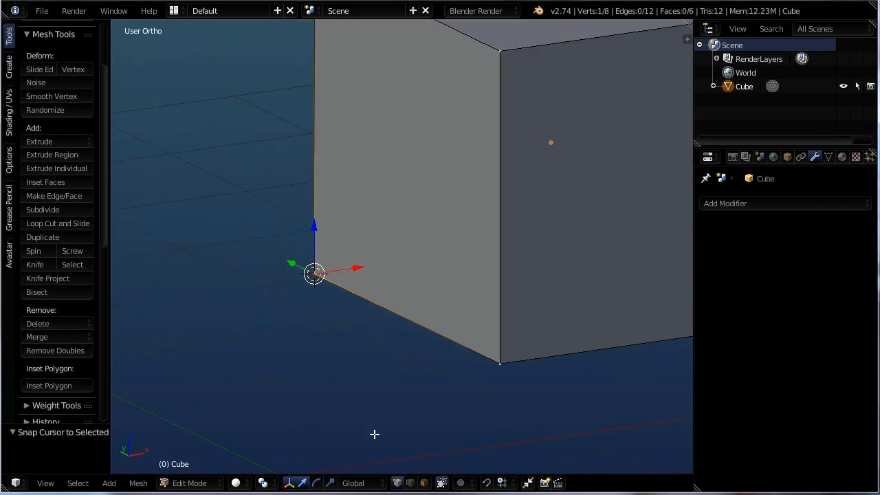
{"action": "scroll", "coordinate": [365, 427], "scroll_direction": "down", "scroll_amount": 5}
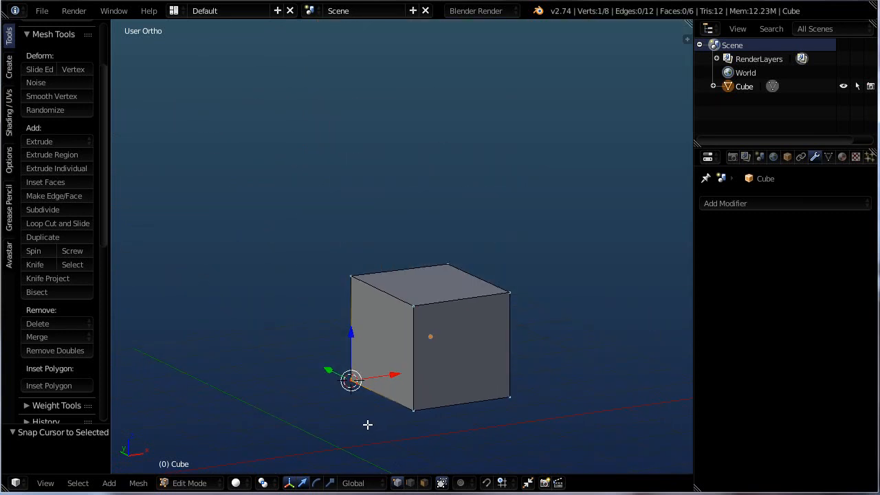
{"action": "middle_click_drag", "start_coordinate": [367, 425], "coordinate": [379, 327], "text": "shift"}
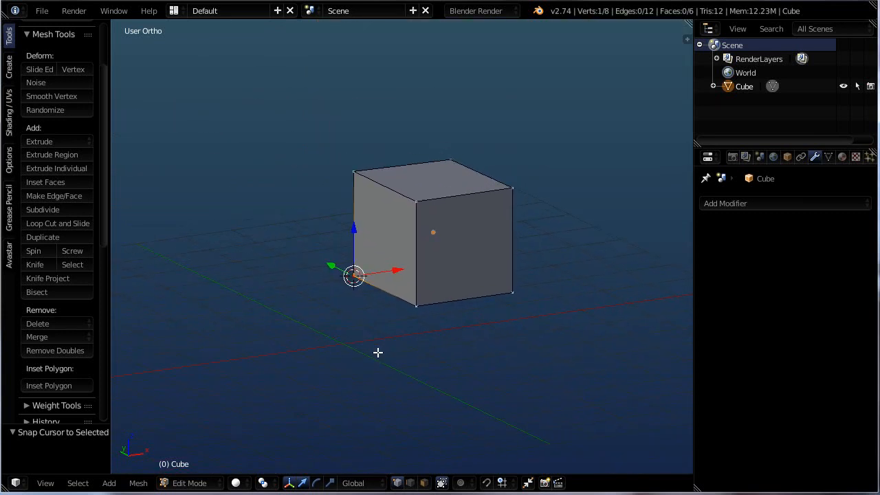
Reselect the lower rear corner vertex and reset the 3D cursor to the world origin.
{"action": "key", "text": "ctrl+z"}
{"action": "right_click", "coordinate": [375, 351]}
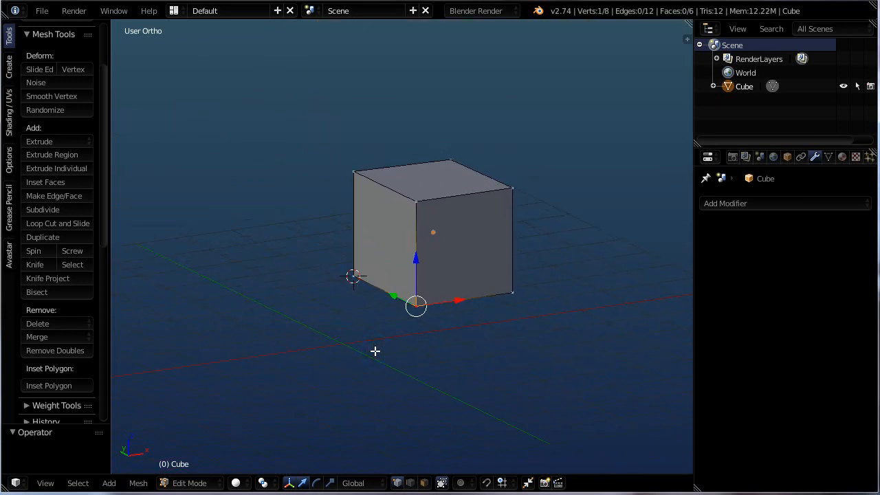
{"action": "scroll", "coordinate": [379, 322], "scroll_direction": "up", "scroll_amount": 2}
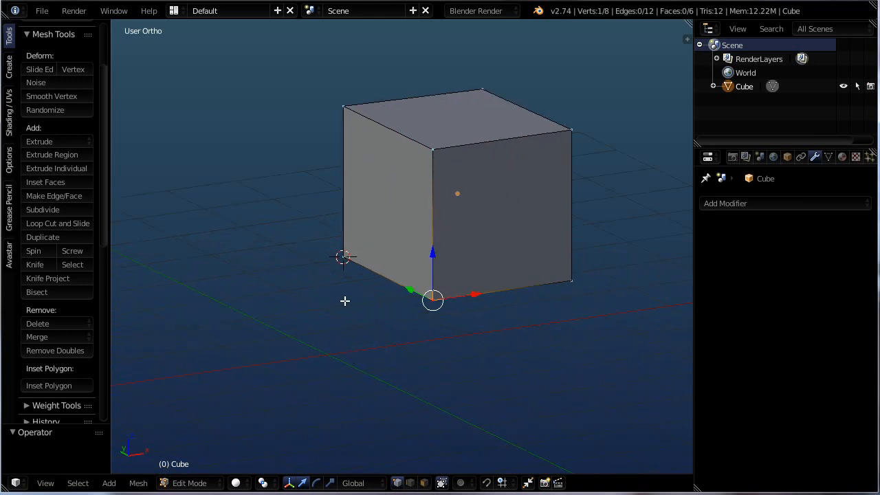
{"action": "right_click", "coordinate": [347, 274]}
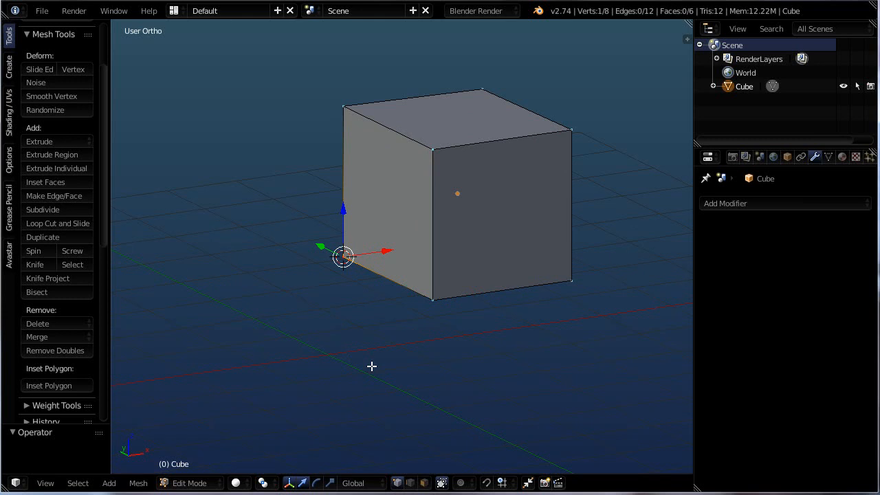
{"action": "key", "text": "shift+c"}
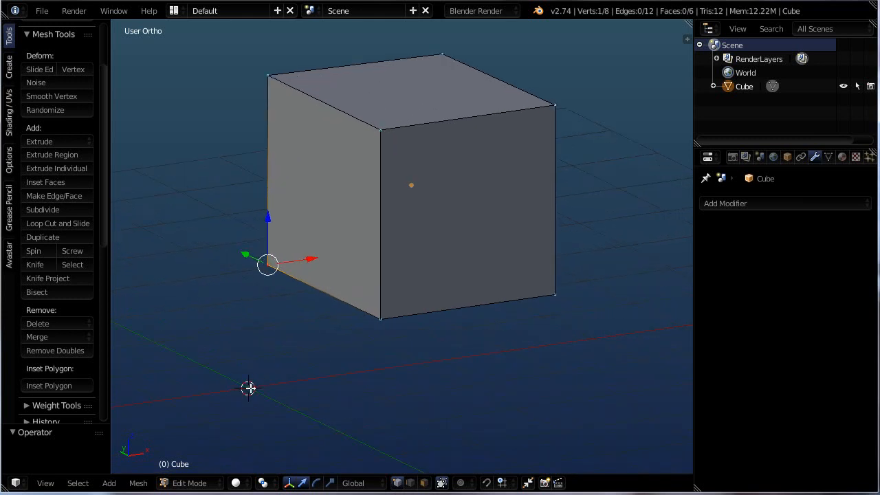
Snap the 3D cursor back to the selected lower rear corner vertex.
{"action": "key", "text": "shift+s"}
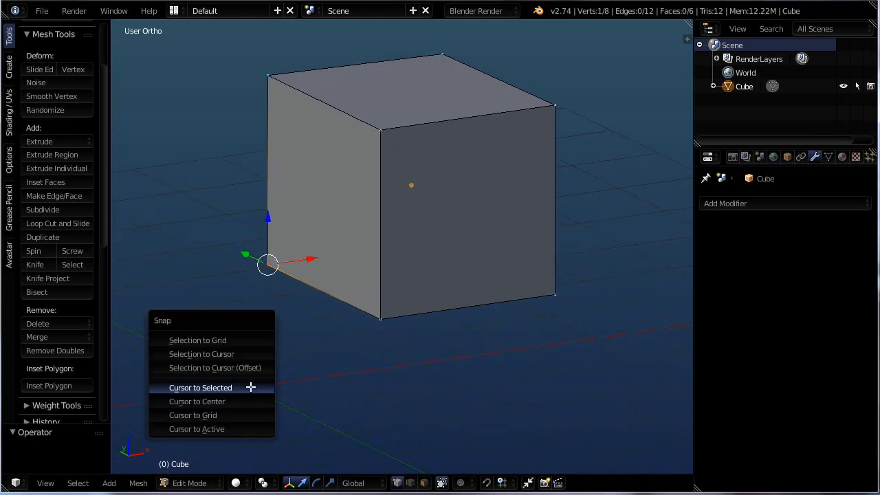
{"action": "left_click", "coordinate": [207, 387]}
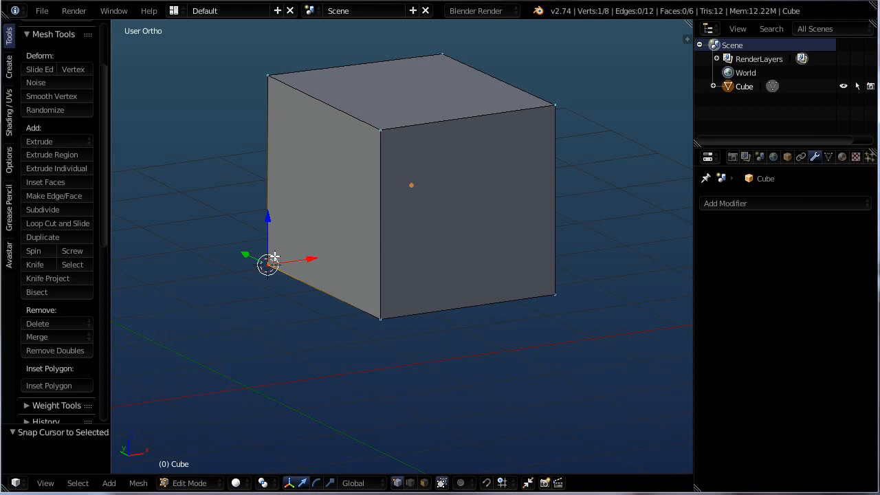
{"action": "scroll", "coordinate": [275, 271], "scroll_direction": "up", "scroll_amount": 3}
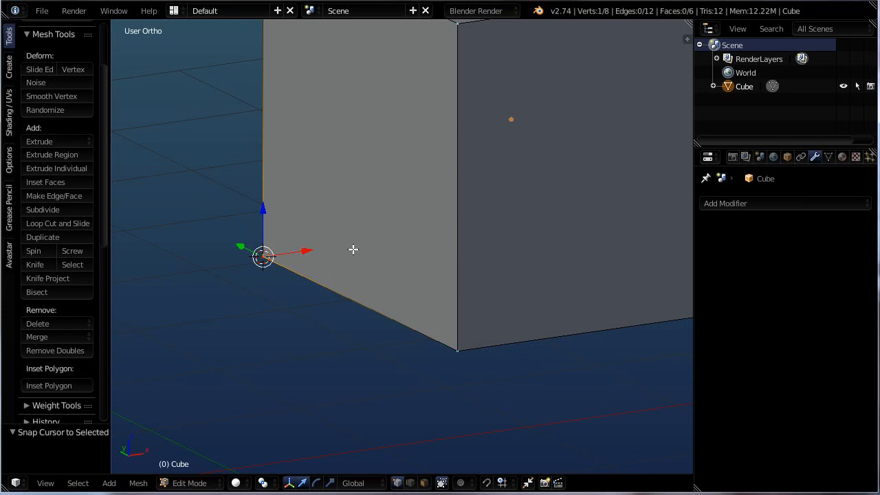
Switch to Object Mode and set the cube's origin to the 3D cursor.
{"action": "key", "text": "Tab"}
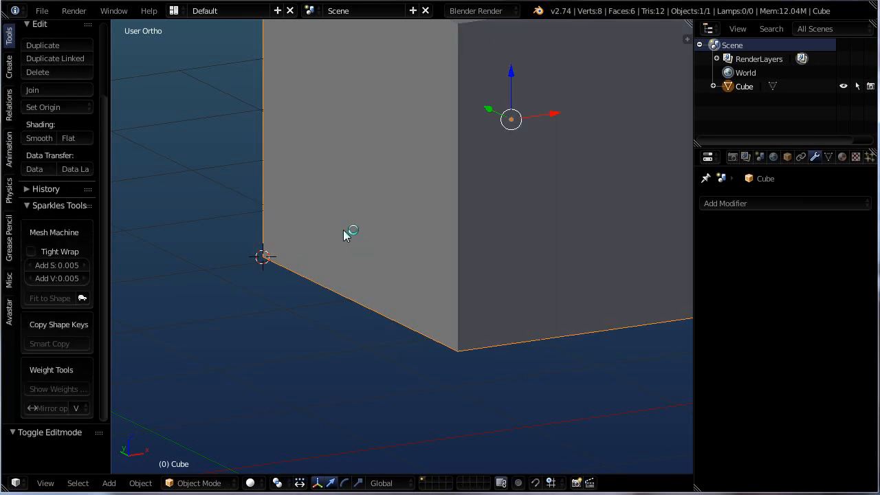
{"action": "left_click", "coordinate": [31, 108]}
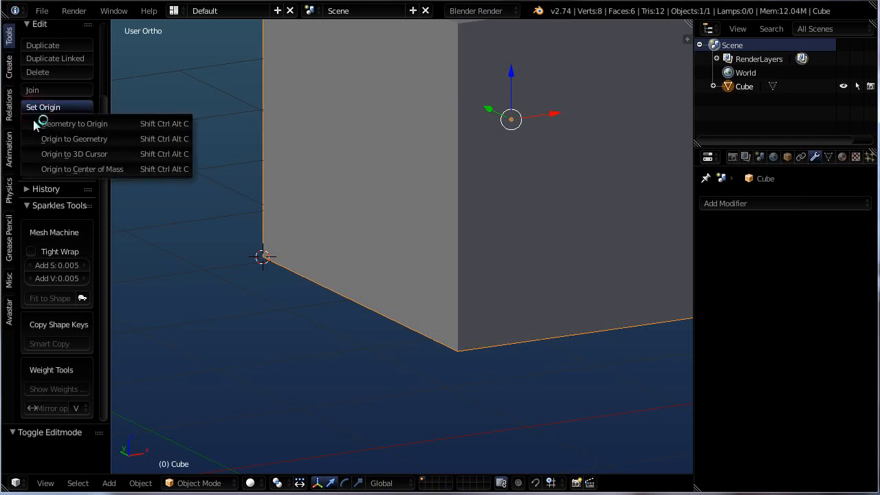
{"action": "left_click", "coordinate": [89, 154]}
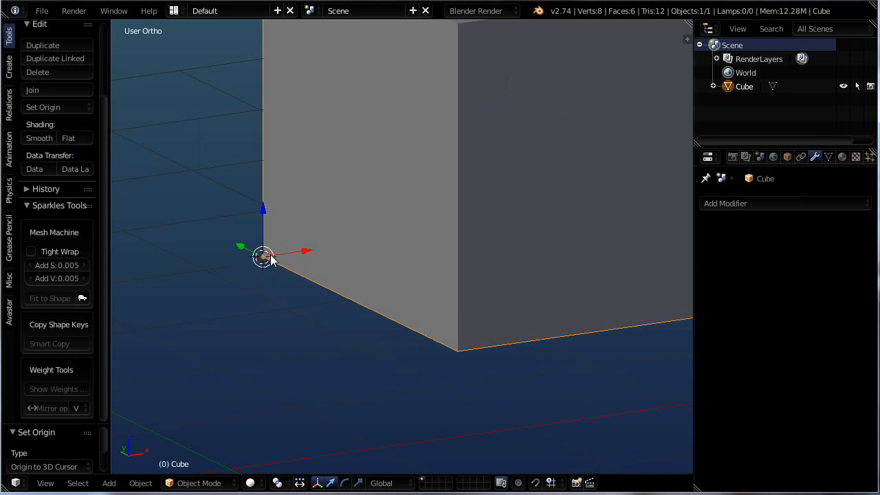
Inspect the relocated origin at the cube's lower corner in both Edit Mode and Object Mode, ending in Edit Mode.
{"action": "key", "text": "Tab"}
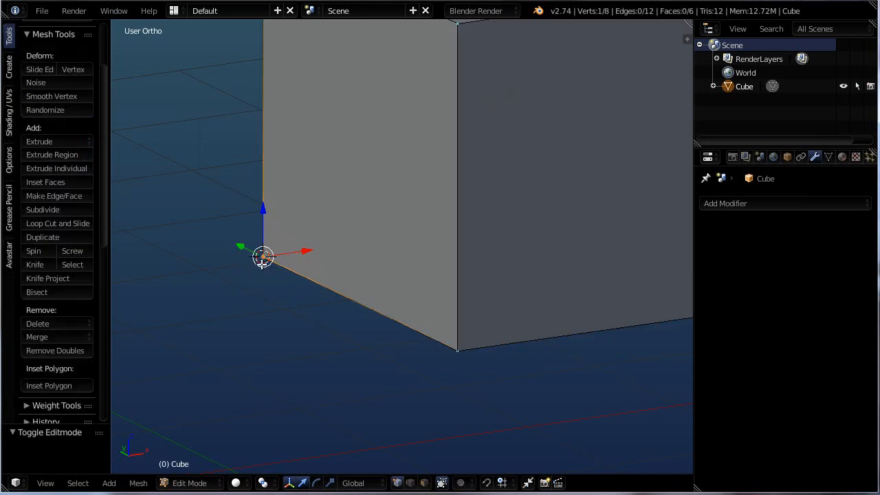
{"action": "key", "text": "Tab"}
{"action": "scroll", "coordinate": [282, 288], "scroll_direction": "down", "scroll_amount": 4}
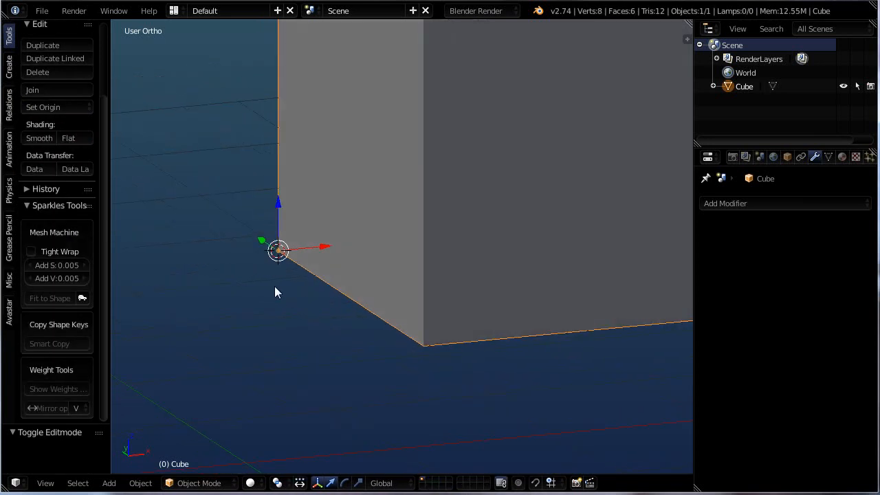
{"action": "scroll", "coordinate": [341, 282], "scroll_direction": "down", "scroll_amount": 1}
{"action": "mouse_move", "coordinate": [341, 281]}
{"action": "middle_mouse_down"}
{"action": "mouse_move", "coordinate": [367, 280]}
{"action": "mouse_move", "coordinate": [353, 277]}
{"action": "middle_mouse_up"}
{"action": "scroll", "coordinate": [278, 237], "scroll_direction": "up", "scroll_amount": 3}
{"action": "key", "text": "Tab"}
{"action": "scroll", "coordinate": [328, 262], "scroll_direction": "up", "scroll_amount": 3}
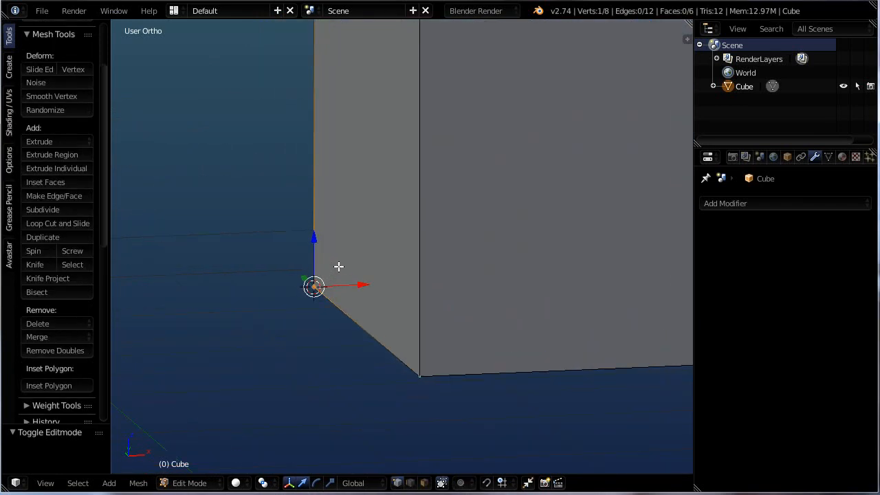
Deselect all of the cube's vertices and reset the 3D cursor to the world origin.
{"action": "key", "text": "a"}
{"action": "key", "text": "a"}
{"action": "scroll", "coordinate": [314, 288], "scroll_direction": "up", "scroll_amount": 5}
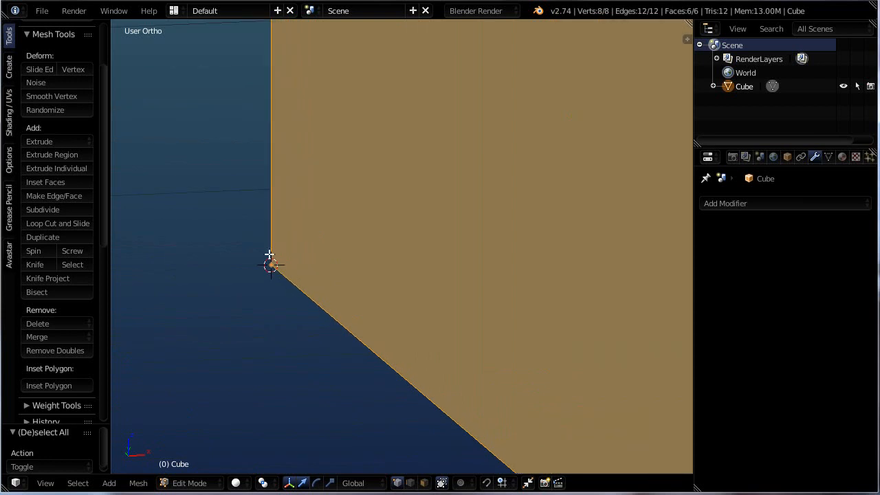
{"action": "scroll", "coordinate": [278, 276], "scroll_direction": "down", "scroll_amount": 1}
{"action": "key", "text": "a"}
{"action": "scroll", "coordinate": [289, 280], "scroll_direction": "down", "scroll_amount": 3}
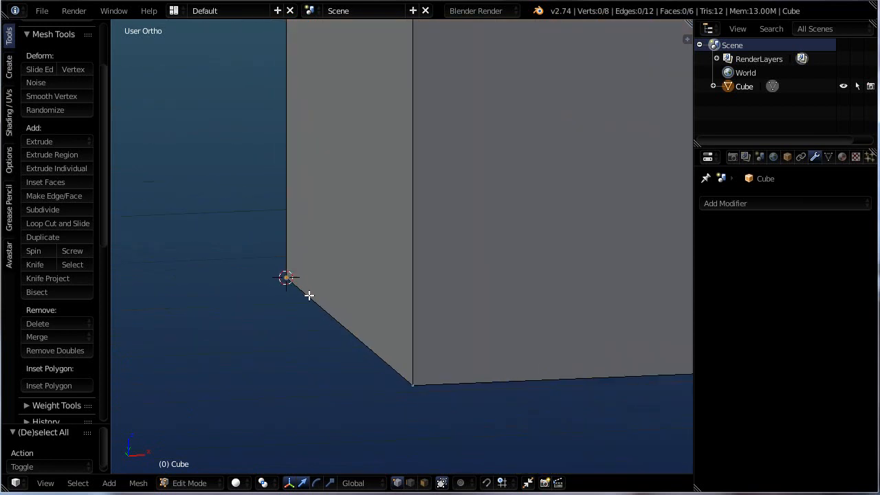
{"action": "middle_click_drag", "start_coordinate": [329, 298], "coordinate": [312, 302]}
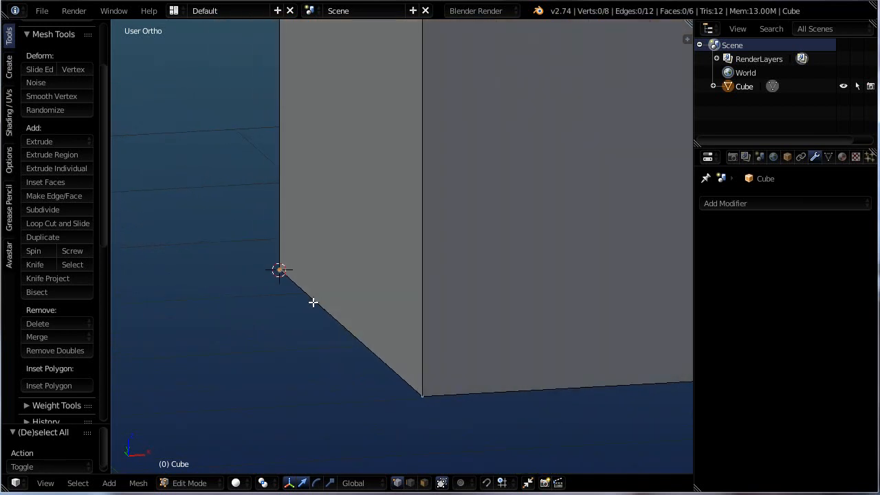
{"action": "scroll", "coordinate": [348, 408], "scroll_direction": "down", "scroll_amount": 8}
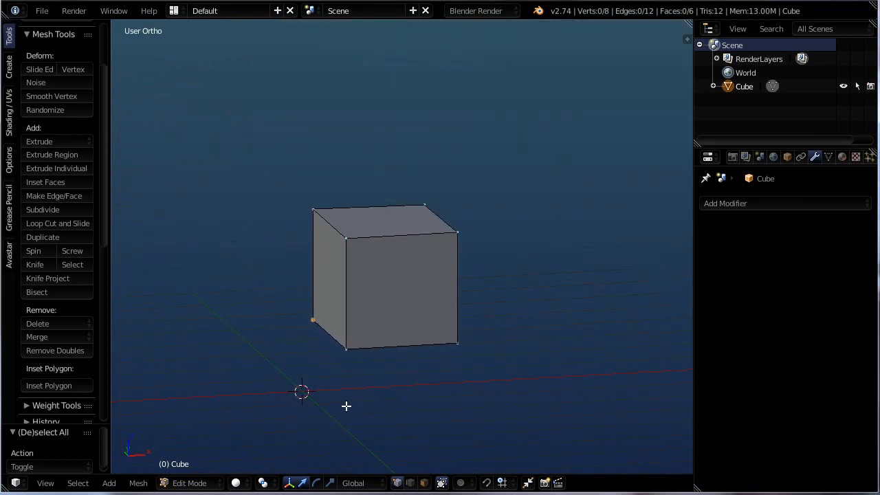
{"action": "scroll", "coordinate": [314, 344], "scroll_direction": "up", "scroll_amount": 8}
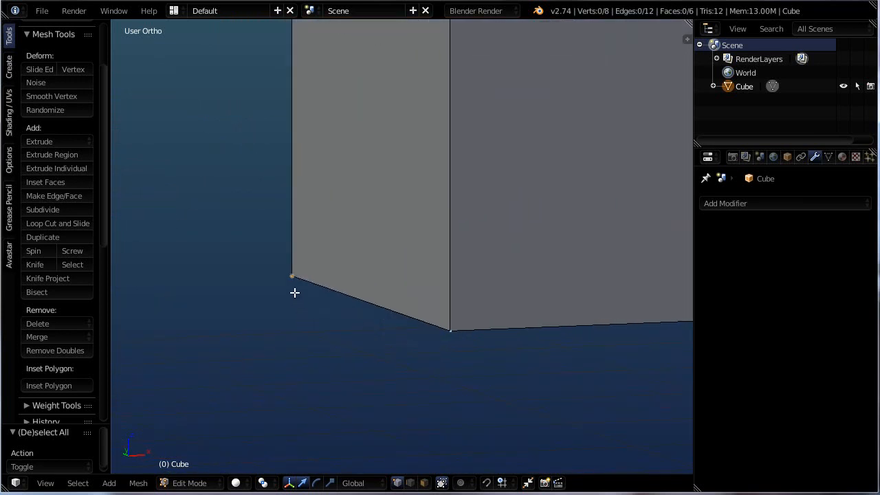
Select the lower rear corner vertex at the object's origin and examine its position from several sides.
{"action": "right_click", "coordinate": [291, 277]}
{"action": "middle_click_drag", "start_coordinate": [305, 290], "coordinate": [384, 358]}
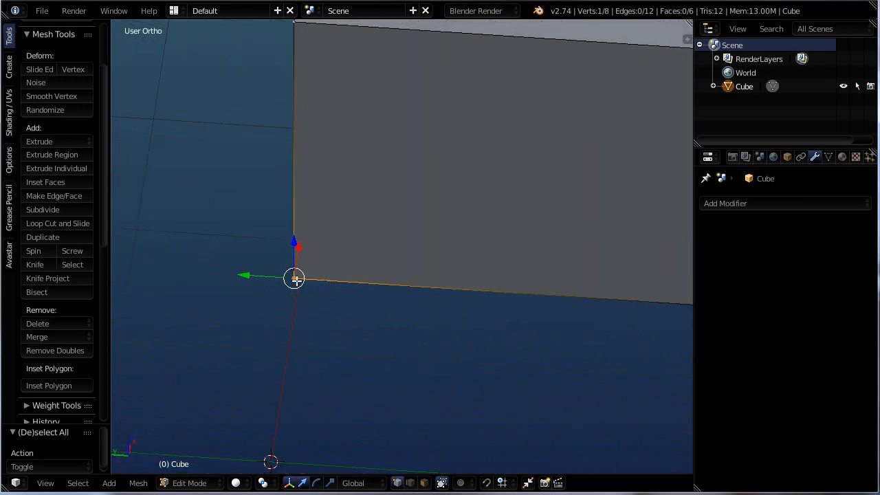
{"action": "middle_click_drag", "start_coordinate": [280, 302], "coordinate": [291, 279]}
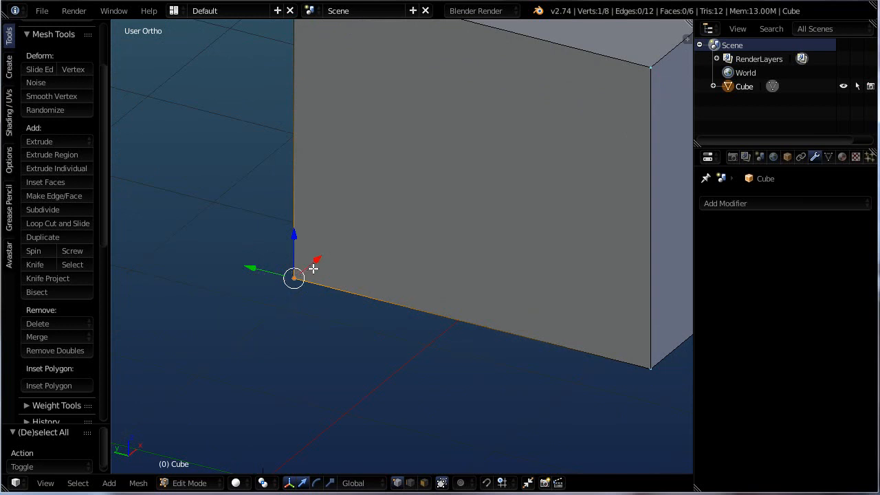
{"action": "middle_click_drag", "start_coordinate": [247, 368], "coordinate": [249, 329]}
{"action": "scroll", "coordinate": [302, 322], "scroll_direction": "down", "scroll_amount": 2}
{"action": "middle_click_drag", "start_coordinate": [344, 363], "coordinate": [349, 389]}
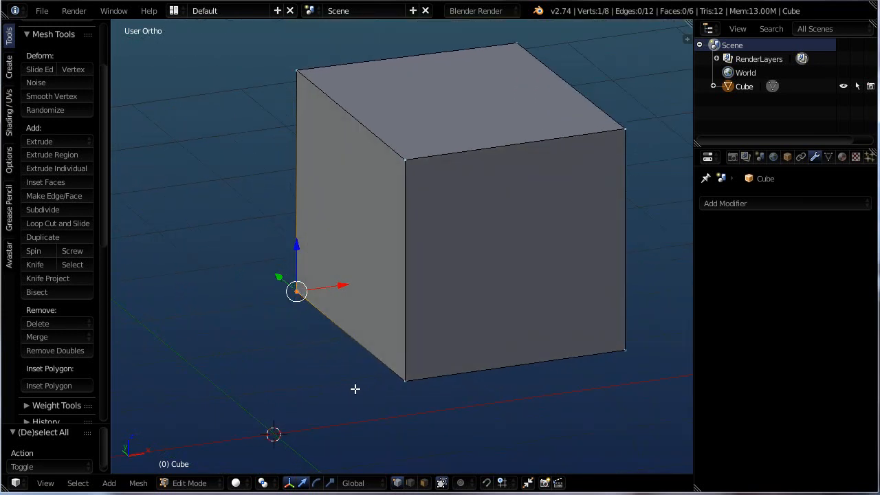
{"action": "middle_click_drag", "start_coordinate": [433, 306], "coordinate": [413, 303]}
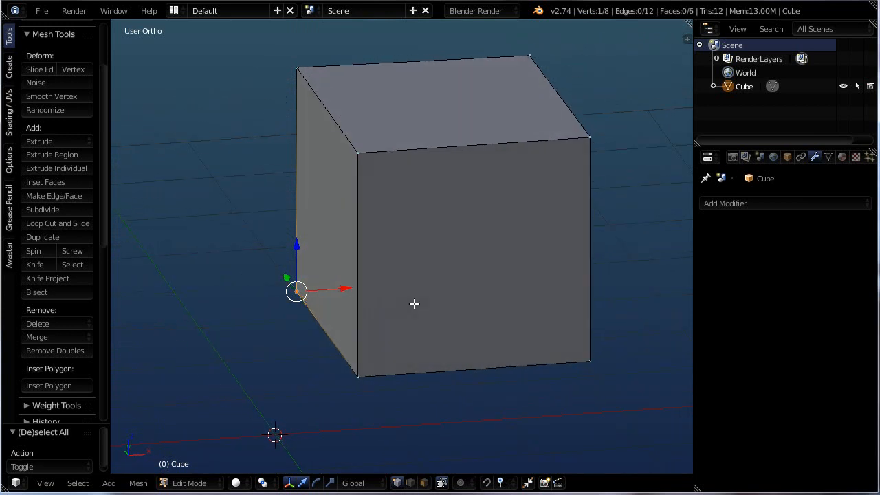
Select the cube's upper front corner vertex above the origin side and add a Mirror modifier.
{"action": "right_click", "coordinate": [362, 150]}
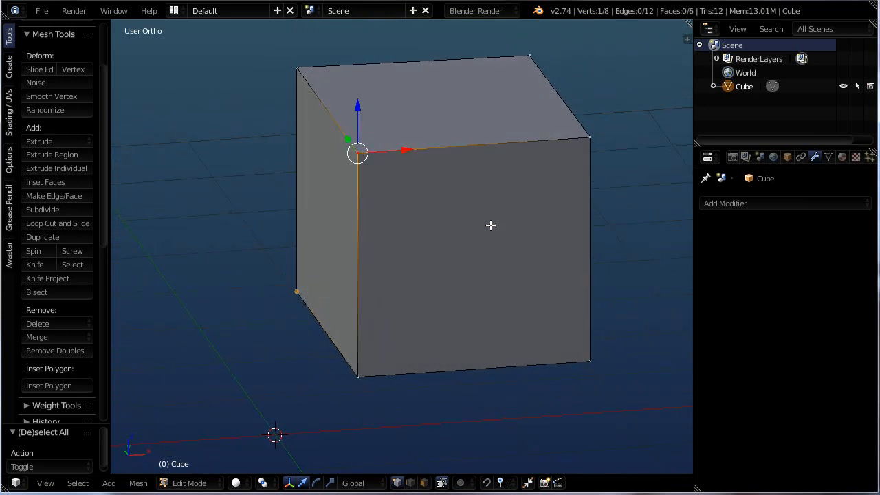
{"action": "mouse_move", "coordinate": [489, 226]}
{"action": "middle_mouse_down"}
{"action": "mouse_move", "coordinate": [448, 235]}
{"action": "mouse_move", "coordinate": [481, 230]}
{"action": "middle_mouse_up"}
{"action": "left_click", "coordinate": [718, 203]}
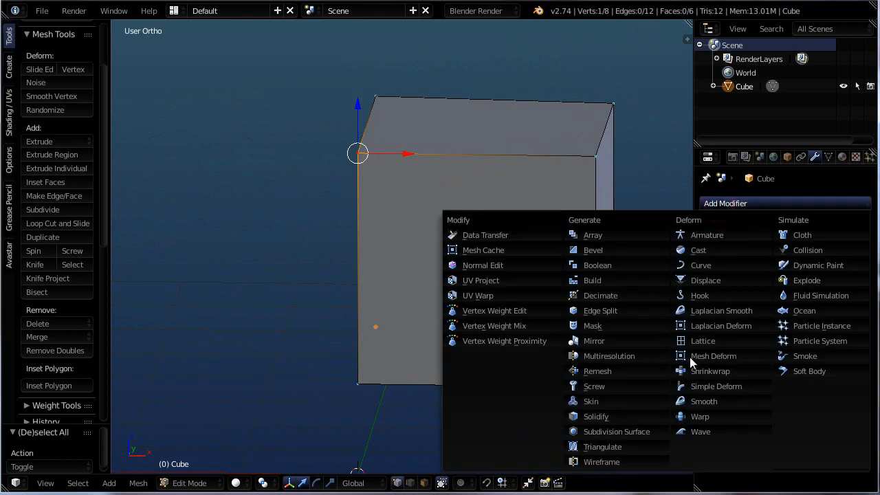
{"action": "left_click", "coordinate": [593, 341]}
{"action": "middle_click_drag", "start_coordinate": [346, 276], "coordinate": [363, 211]}
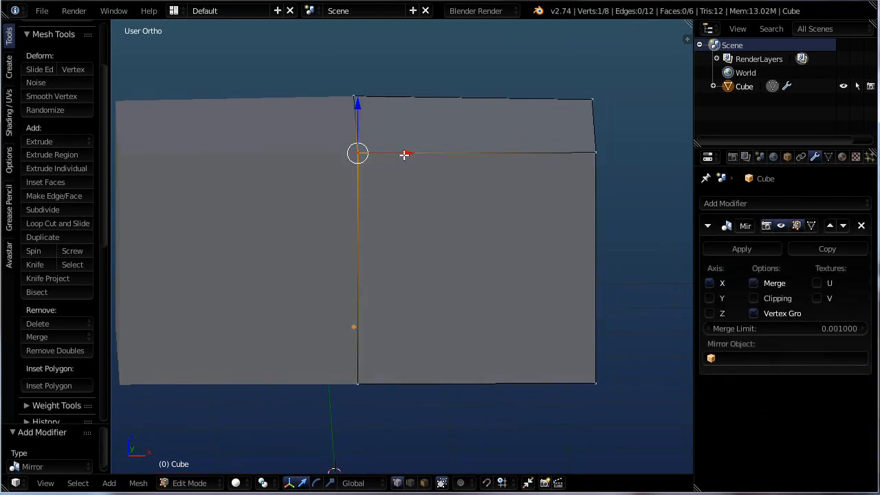
Try moving the upper front vertex on the mirror seam along X and along Z, undoing each move.
{"action": "key", "text": "g"}
{"action": "key", "text": "x"}
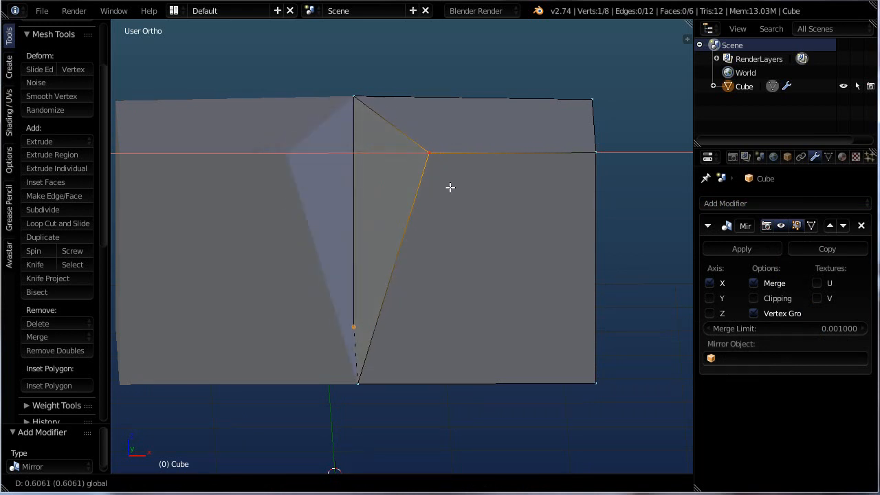
{"action": "left_click", "coordinate": [487, 194]}
{"action": "key", "text": "ctrl+z"}
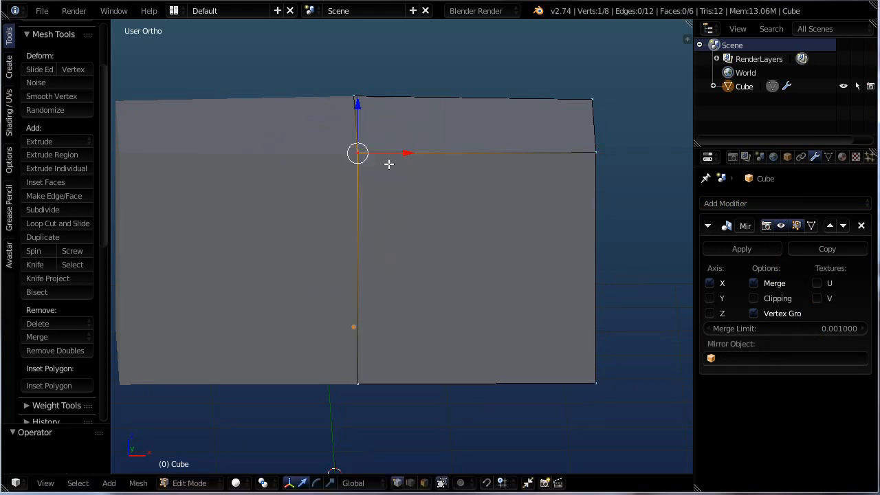
{"action": "left_click_drag", "start_coordinate": [359, 112], "coordinate": [378, 220]}
{"action": "key", "text": "ctrl+z"}
{"action": "scroll", "coordinate": [368, 213], "scroll_direction": "up", "scroll_amount": 1}
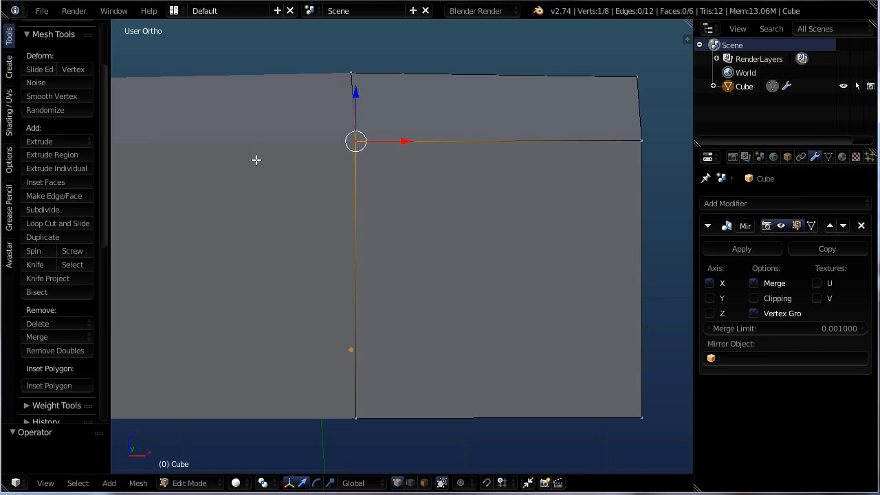
Turn off the Mirror modifier's Merge option and toggle Clipping on and back off.
{"action": "left_click", "coordinate": [752, 284]}
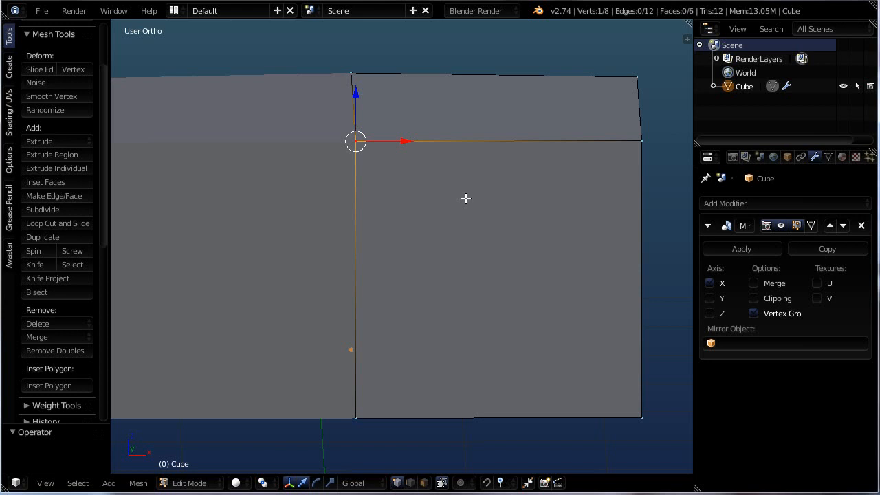
{"action": "left_click", "coordinate": [753, 298]}
{"action": "middle_click_drag", "start_coordinate": [399, 351], "coordinate": [405, 211]}
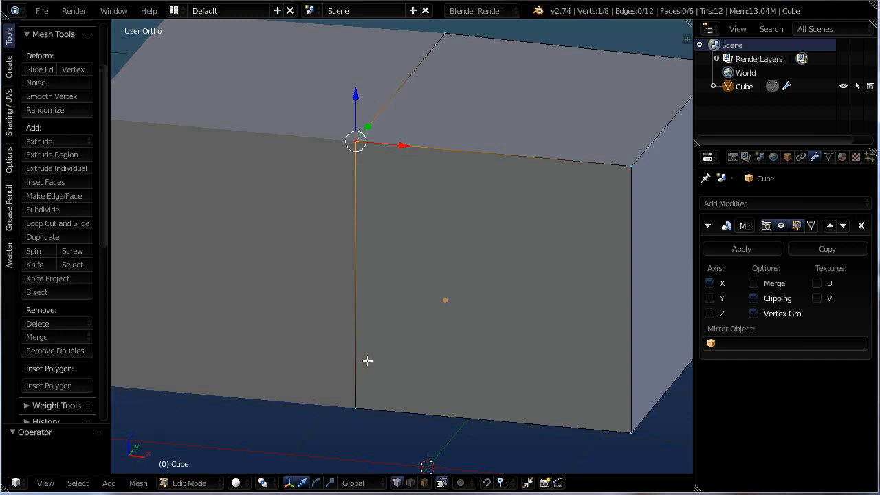
{"action": "left_click", "coordinate": [752, 298]}
Move the upper front seam vertex about 0.28 and the lower front seam vertex about 0.27 along X.
{"action": "left_click_drag", "start_coordinate": [397, 144], "coordinate": [435, 155]}
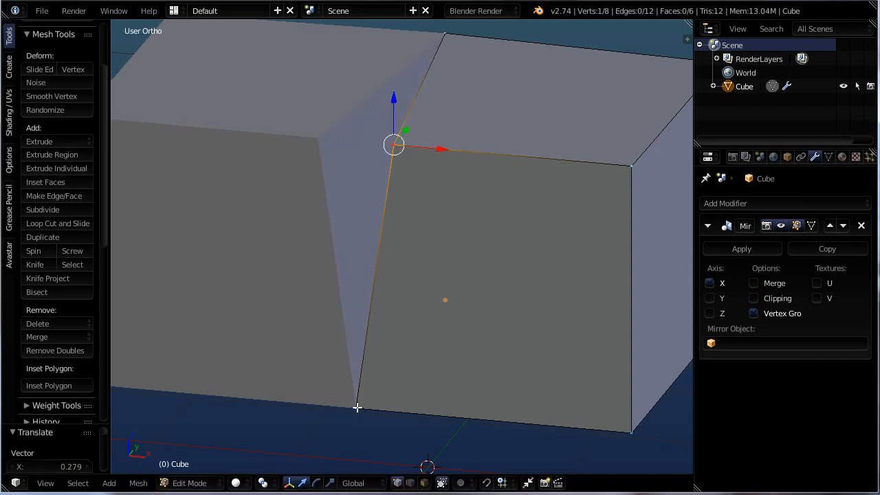
{"action": "right_click", "coordinate": [357, 407]}
{"action": "left_click_drag", "start_coordinate": [412, 416], "coordinate": [624, 390]}
Move the lower and upper rear seam vertices slightly along X away from the mirror plane, the upper one by about 0.08.
{"action": "scroll", "coordinate": [653, 346], "scroll_direction": "down", "scroll_amount": 2}
{"action": "middle_click_drag", "start_coordinate": [609, 336], "coordinate": [557, 369]}
{"action": "scroll", "coordinate": [576, 397], "scroll_direction": "up", "scroll_amount": 3}
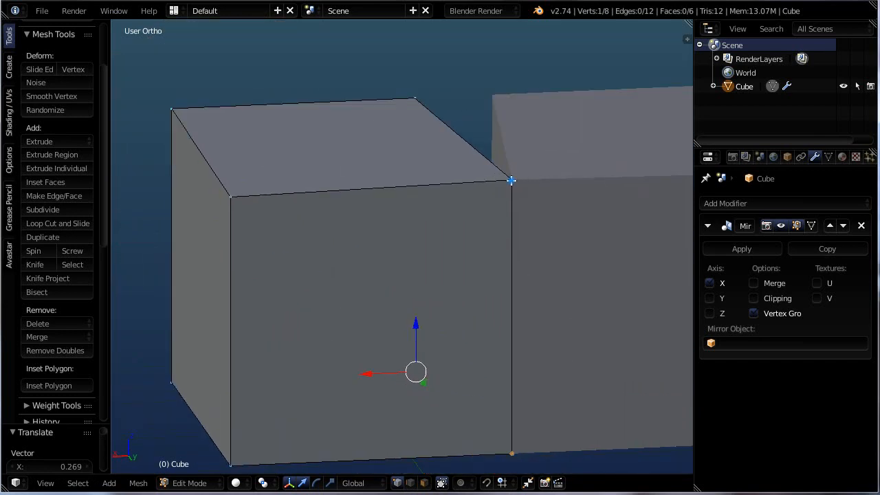
{"action": "right_click", "coordinate": [511, 180], "text": "shift"}
{"action": "left_click_drag", "start_coordinate": [469, 181], "coordinate": [506, 430]}
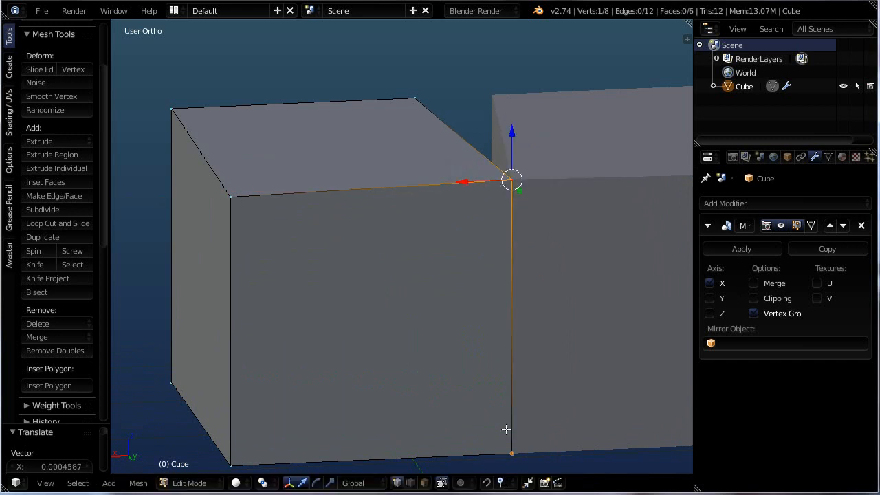
{"action": "right_click", "coordinate": [509, 455]}
{"action": "left_click_drag", "start_coordinate": [467, 456], "coordinate": [452, 454]}
{"action": "right_click", "coordinate": [511, 180]}
{"action": "left_click_drag", "start_coordinate": [471, 182], "coordinate": [461, 183]}
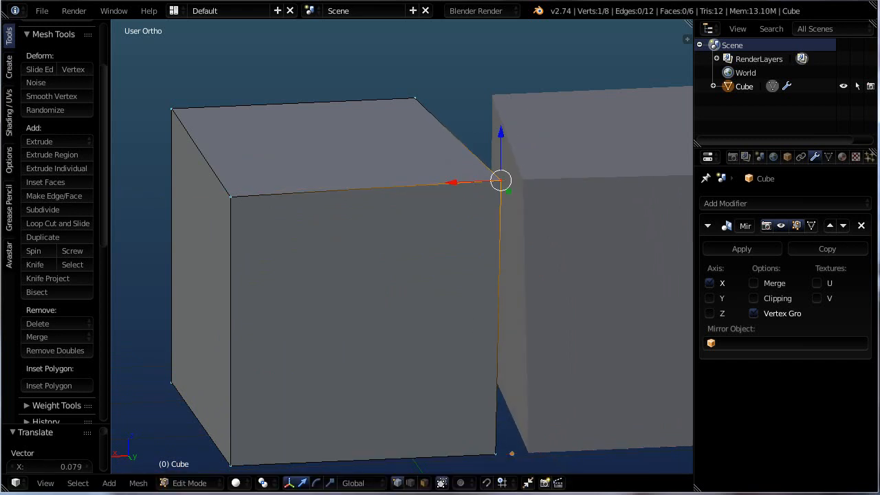
Enable Clipping, move the upper rear vertex along X onto the mirror plane, and try pulling it away again.
{"action": "left_click", "coordinate": [752, 299]}
{"action": "left_click_drag", "start_coordinate": [456, 184], "coordinate": [528, 162]}
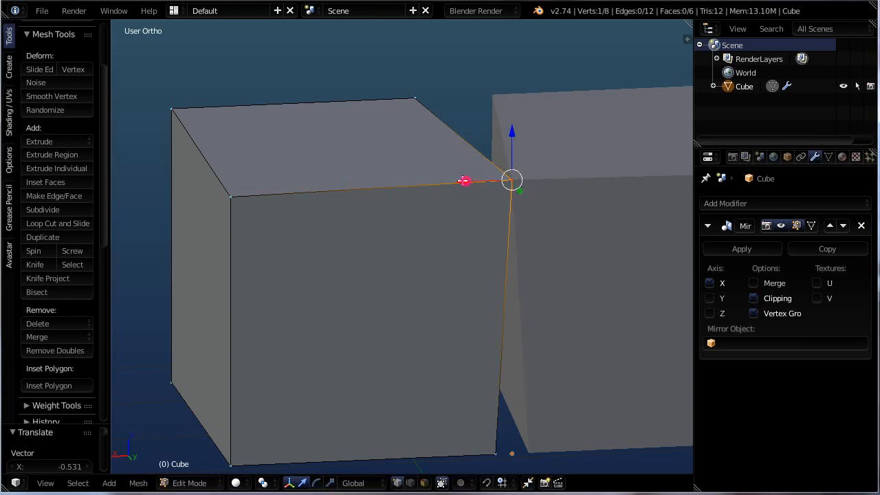
{"action": "left_click_drag", "start_coordinate": [465, 181], "coordinate": [512, 142]}
{"action": "middle_click_drag", "start_coordinate": [511, 196], "coordinate": [589, 236]}
{"action": "left_click_drag", "start_coordinate": [552, 204], "coordinate": [528, 199]}
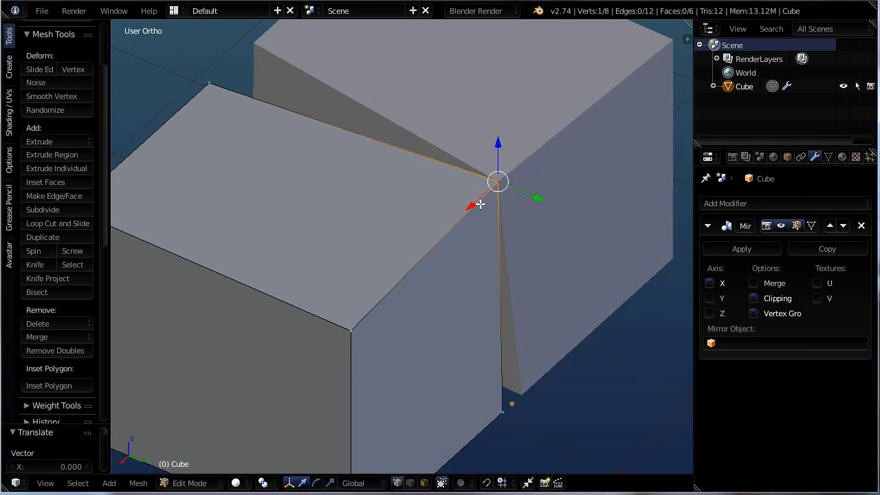
{"action": "left_click_drag", "start_coordinate": [474, 205], "coordinate": [424, 261]}
Move the lower rear seam vertex along X onto the mirror plane with Clipping enabled.
{"action": "right_click", "coordinate": [508, 411]}
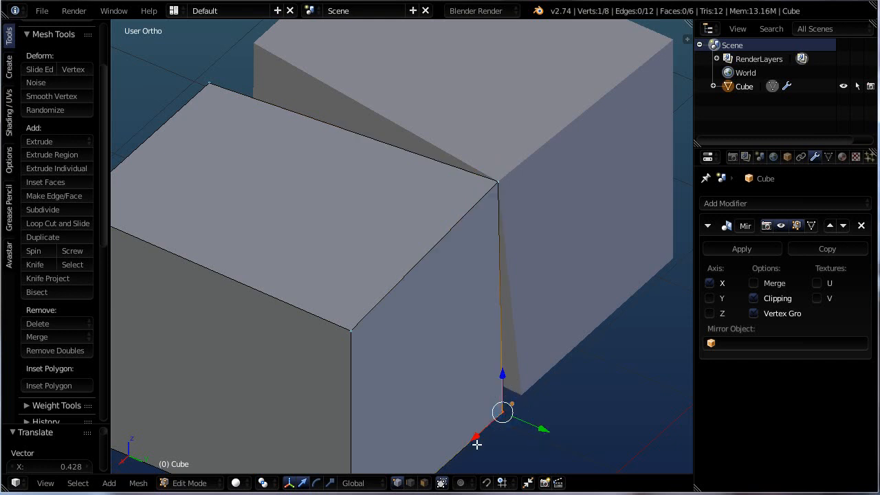
{"action": "left_click_drag", "start_coordinate": [477, 441], "coordinate": [546, 380]}
{"action": "middle_click_drag", "start_coordinate": [542, 379], "coordinate": [519, 365]}
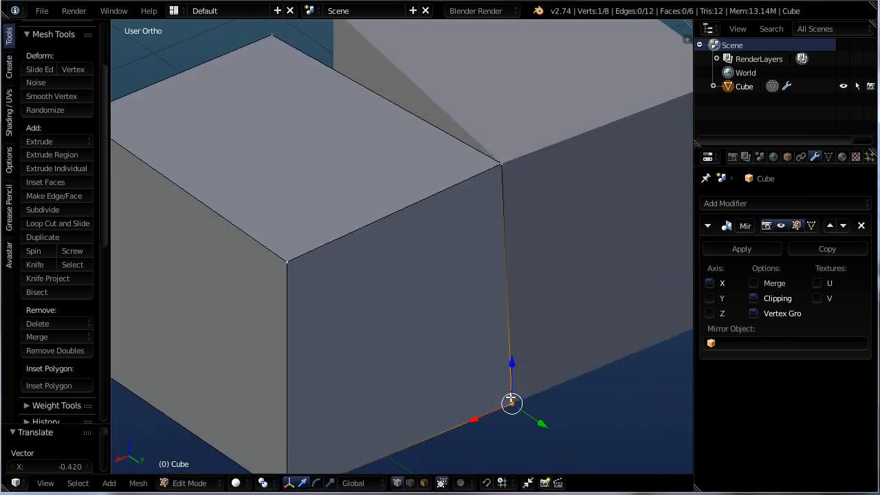
Turn off Clipping and move the lower rear vertex about -0.23 along X past the mirror plane and slightly outward along Y.
{"action": "left_click", "coordinate": [754, 314]}
{"action": "left_click", "coordinate": [753, 298]}
{"action": "left_click_drag", "start_coordinate": [471, 423], "coordinate": [520, 427]}
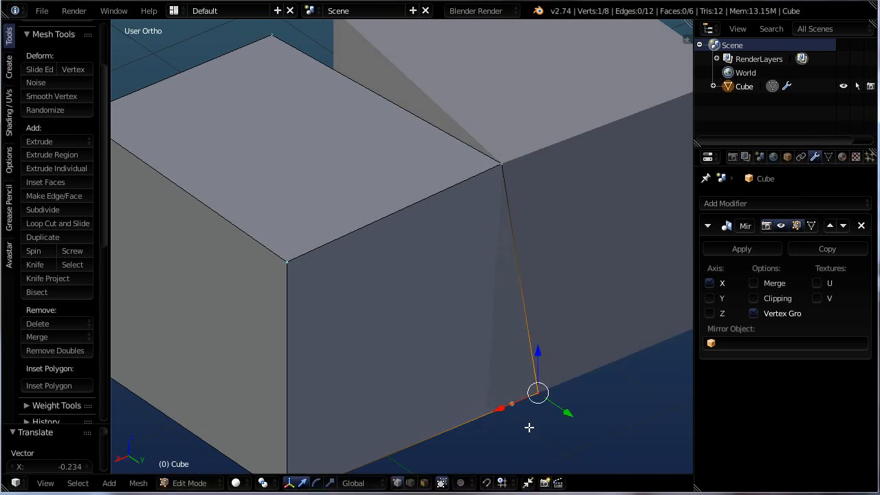
{"action": "key", "text": "g"}
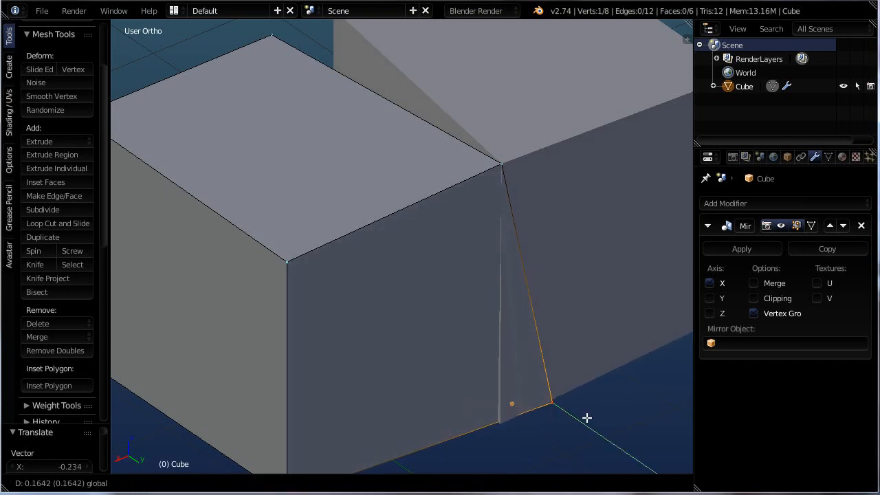
{"action": "left_click", "coordinate": [547, 405]}
{"action": "scroll", "coordinate": [530, 403], "scroll_direction": "down", "scroll_amount": 3}
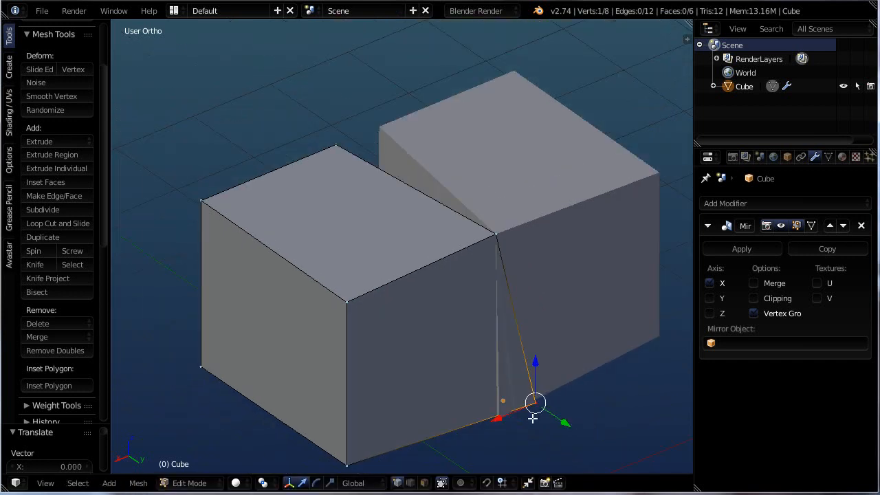
{"action": "scroll", "coordinate": [499, 391], "scroll_direction": "up", "scroll_amount": 3}
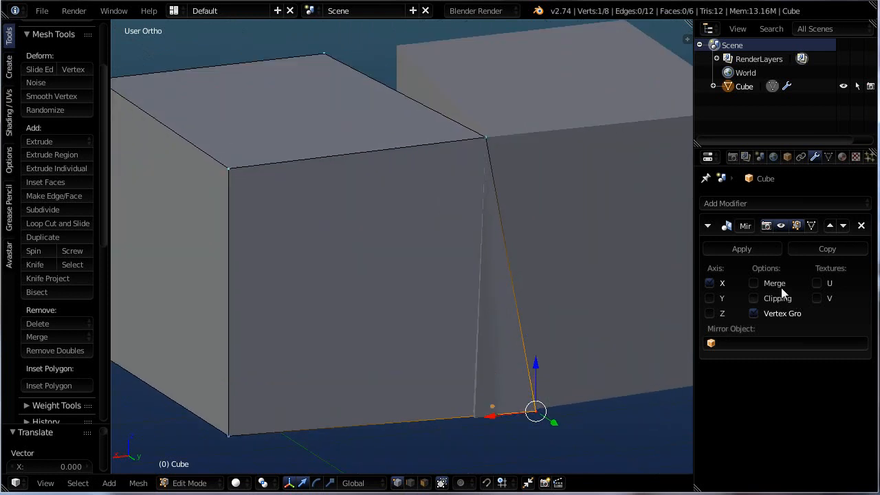
Turn Clipping back on and move the lower rear vertex along X onto the mirror plane, trying to pull it away once more.
{"action": "left_click", "coordinate": [753, 297]}
{"action": "key", "text": "g"}
{"action": "key", "text": "x"}
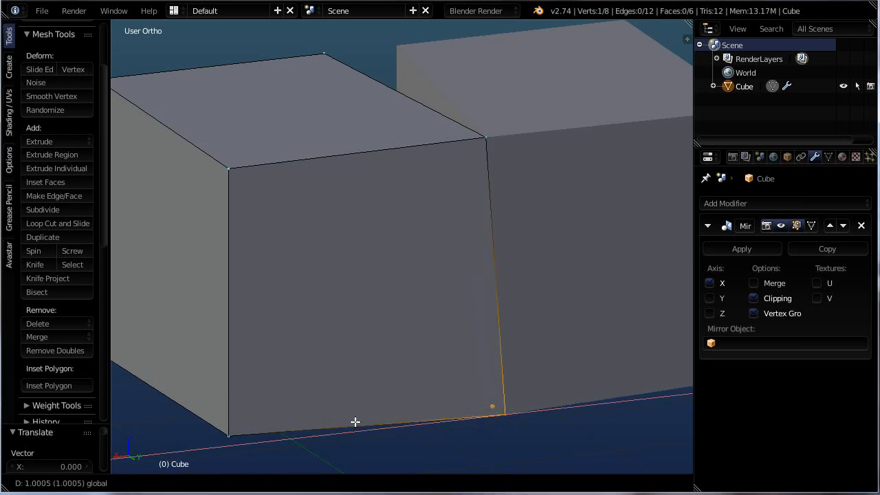
{"action": "left_click", "coordinate": [363, 421]}
{"action": "key", "text": "g"}
{"action": "key", "text": "x"}
{"action": "left_click", "coordinate": [456, 414]}
Move the lower rear vertex along Y back to the object's origin, and try nudging it about -0.06 along X.
{"action": "middle_click_drag", "start_coordinate": [573, 465], "coordinate": [574, 443]}
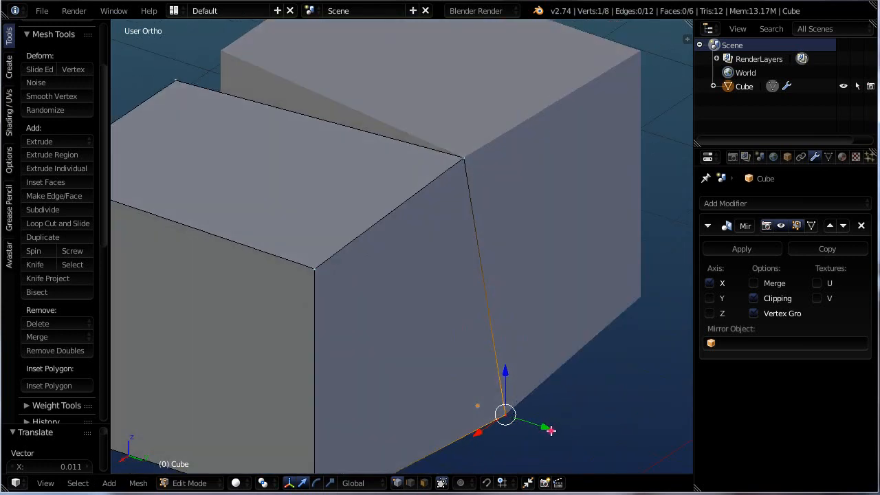
{"action": "key", "text": "g"}
{"action": "key", "text": "y"}
{"action": "left_click", "coordinate": [471, 424]}
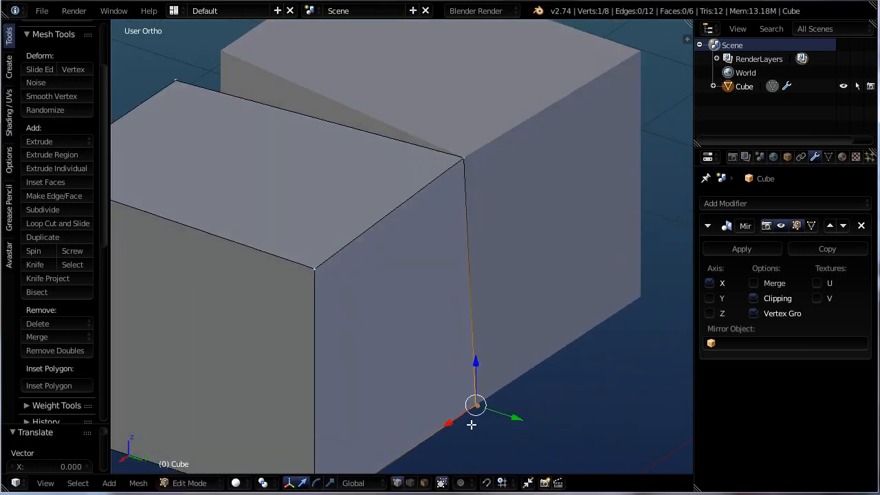
{"action": "mouse_move", "coordinate": [455, 420]}
{"action": "left_mouse_down"}
{"action": "mouse_move", "coordinate": [470, 409]}
{"action": "mouse_move", "coordinate": [458, 417]}
{"action": "left_mouse_up"}
Remove the Mirror modifier from the cube.
{"action": "scroll", "coordinate": [448, 375], "scroll_direction": "down", "scroll_amount": 3}
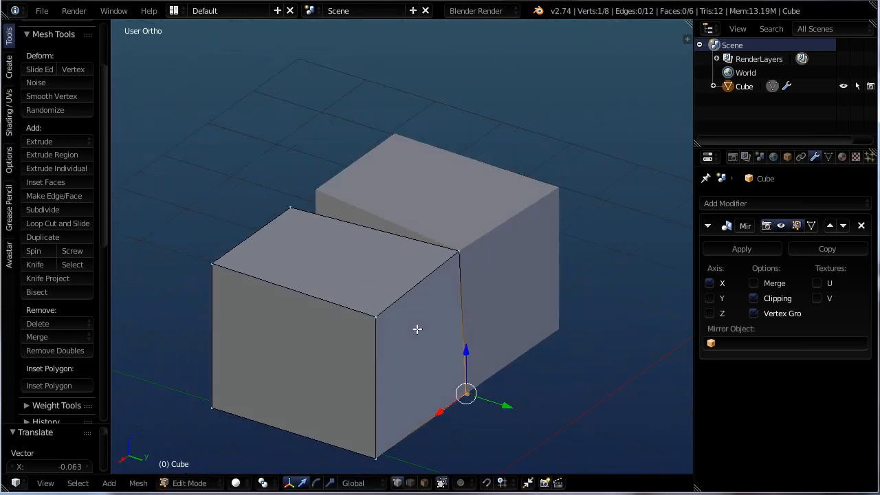
{"action": "middle_click_drag", "start_coordinate": [416, 328], "coordinate": [506, 299]}
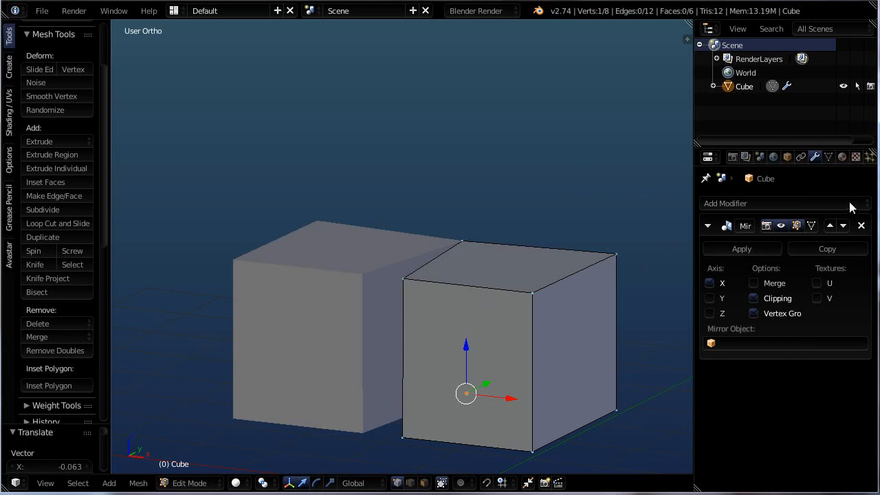
{"action": "left_click", "coordinate": [861, 225]}
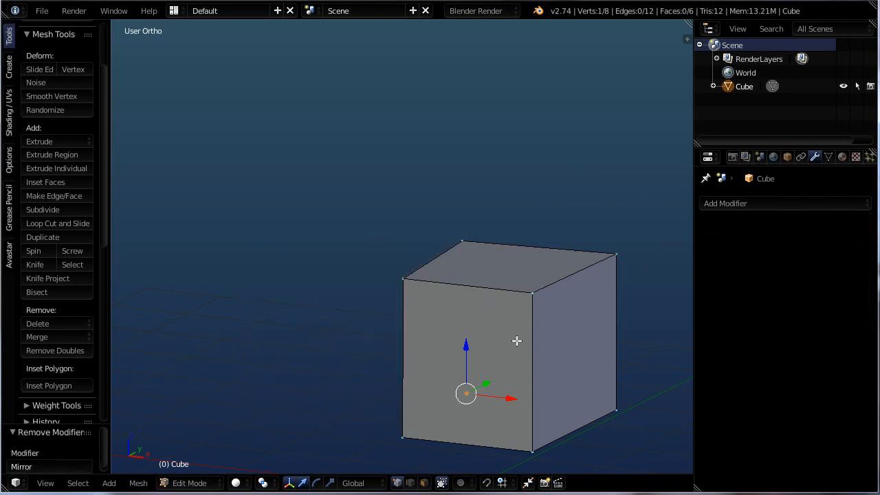
Return the cube to Object Mode and set its origin to the geometry.
{"action": "middle_click_drag", "start_coordinate": [524, 344], "coordinate": [556, 321]}
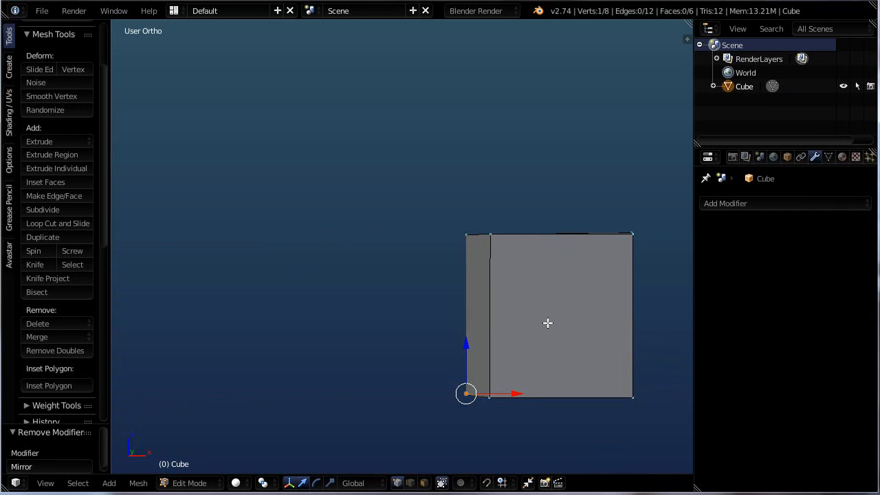
{"action": "key", "text": "Tab"}
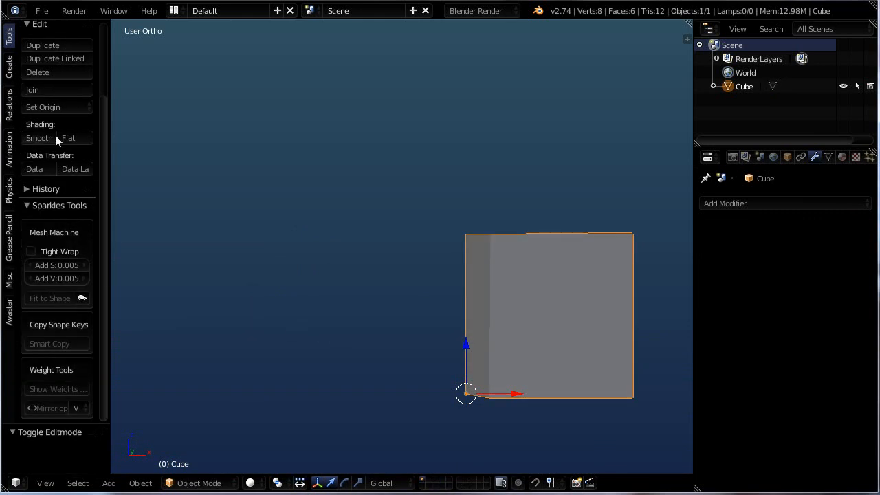
{"action": "left_click", "coordinate": [41, 108]}
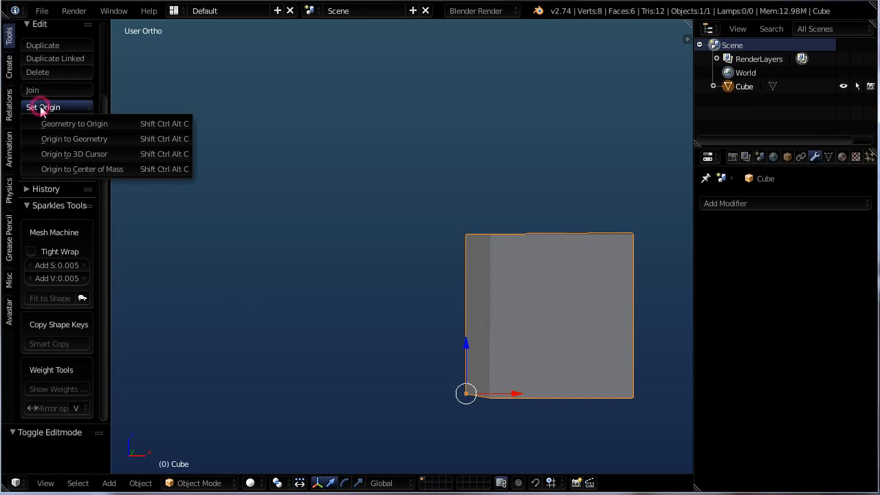
{"action": "left_click", "coordinate": [89, 138]}
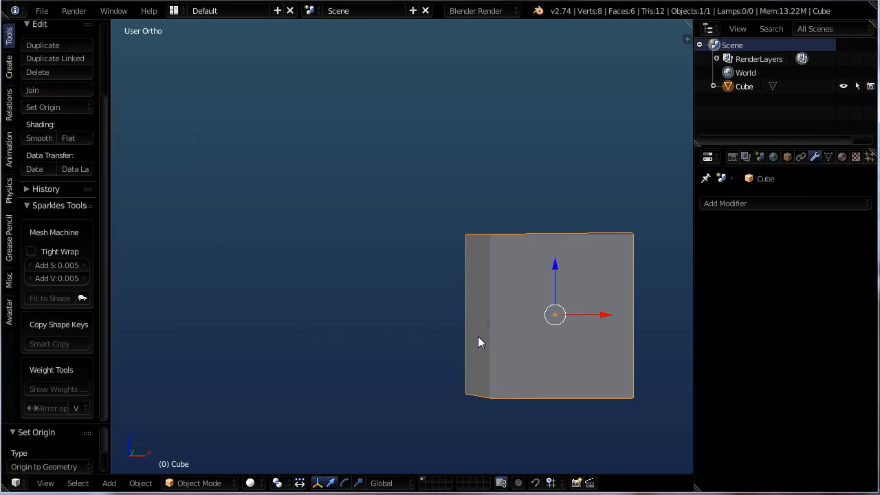
In the front view, move the cube about -1.218 along X and down so its base sits at the 3D cursor.
{"action": "key", "text": "Home"}
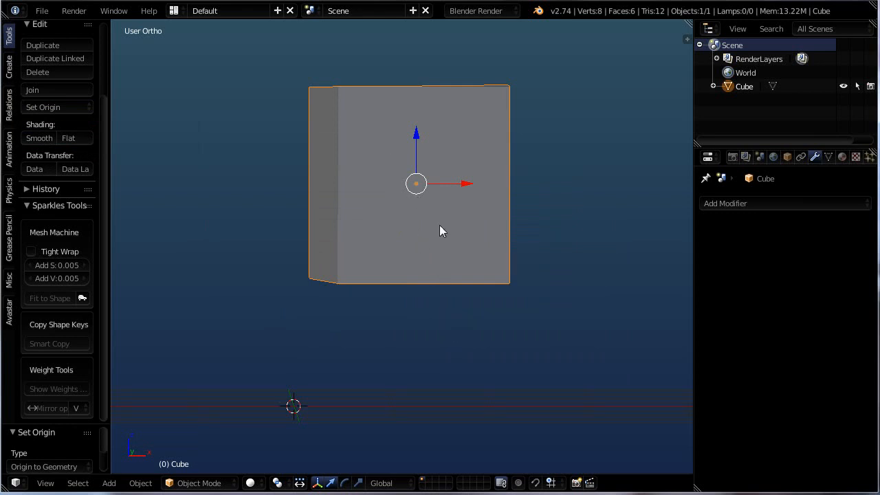
{"action": "key", "text": "KP_1"}
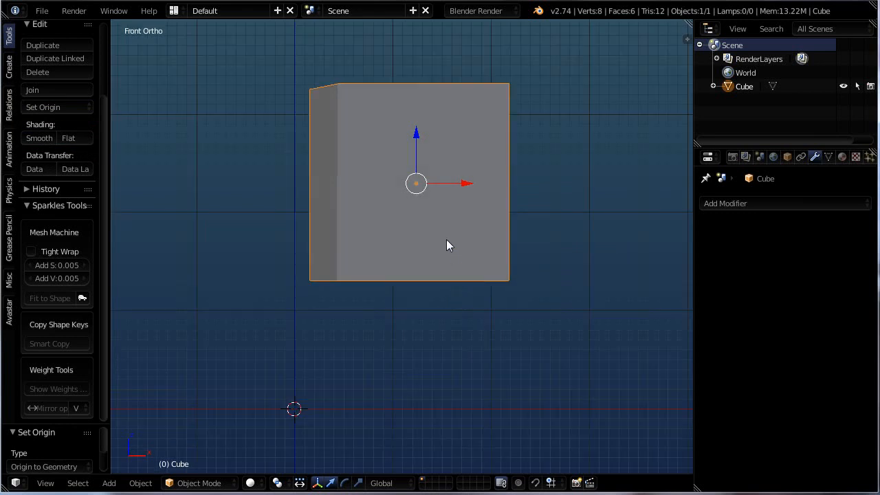
{"action": "key", "text": "g"}
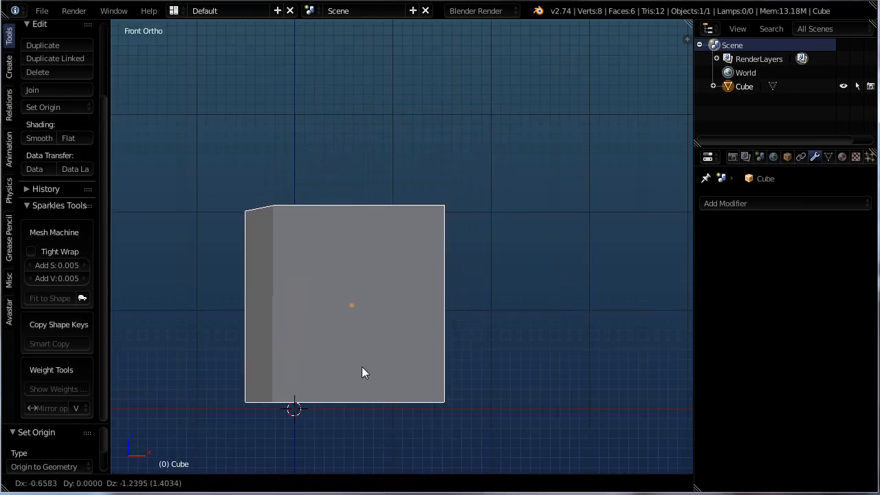
{"action": "left_click", "coordinate": [327, 362]}
{"action": "scroll", "coordinate": [355, 342], "scroll_direction": "down", "scroll_amount": 1}
{"action": "mouse_move", "coordinate": [356, 342]}
{"action": "middle_mouse_down"}
{"action": "mouse_move", "coordinate": [349, 365]}
{"action": "mouse_move", "coordinate": [354, 339]}
{"action": "middle_mouse_up"}
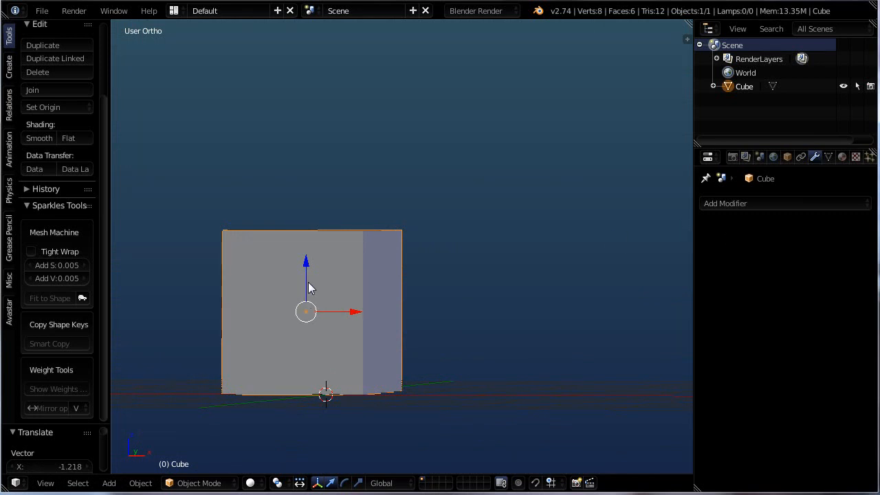
Select the cube's whole mesh in Edit Mode and subdivide it with 6 cuts.
{"action": "key", "text": "Tab"}
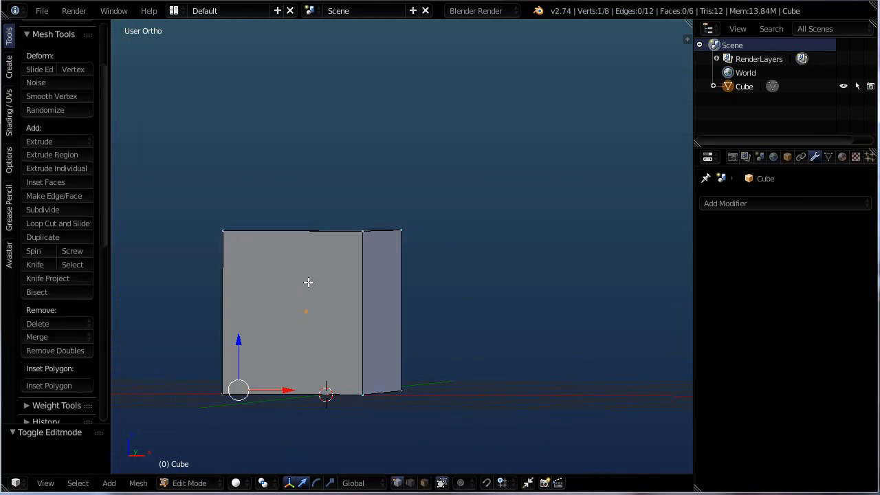
{"action": "key", "text": "a"}
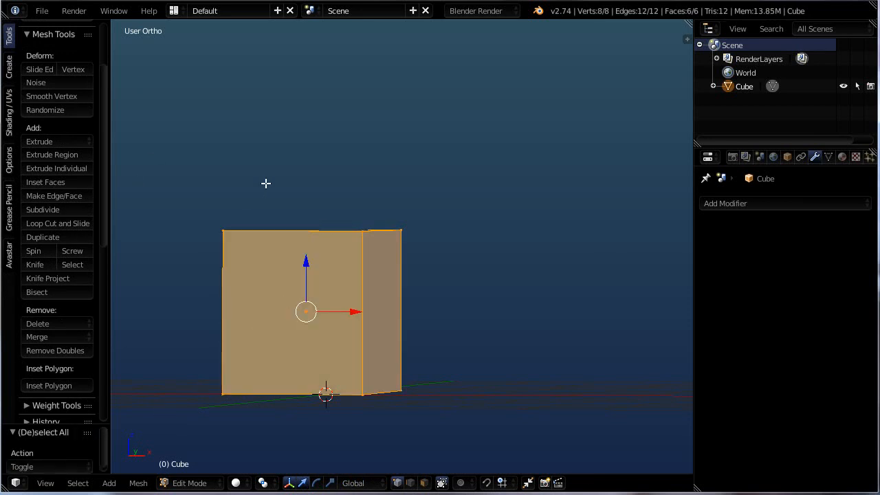
{"action": "key", "text": "w"}
{"action": "left_click", "coordinate": [231, 132]}
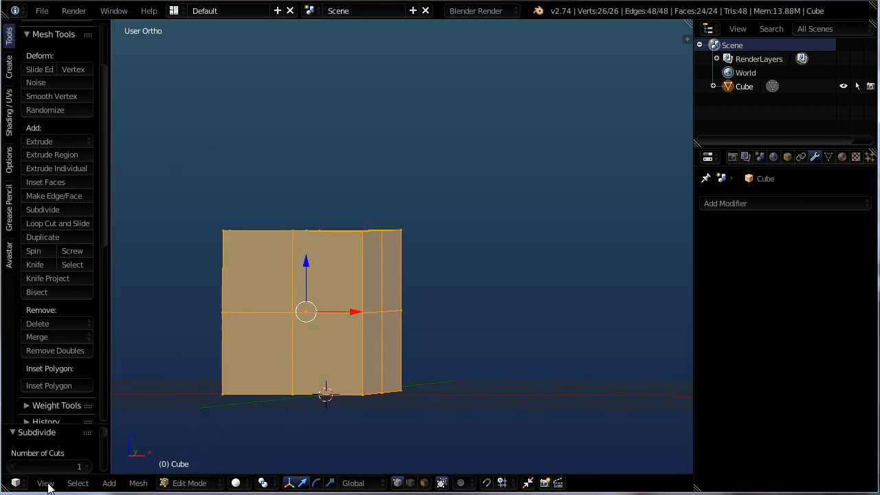
{"action": "left_click_drag", "start_coordinate": [37, 463], "coordinate": [64, 467]}
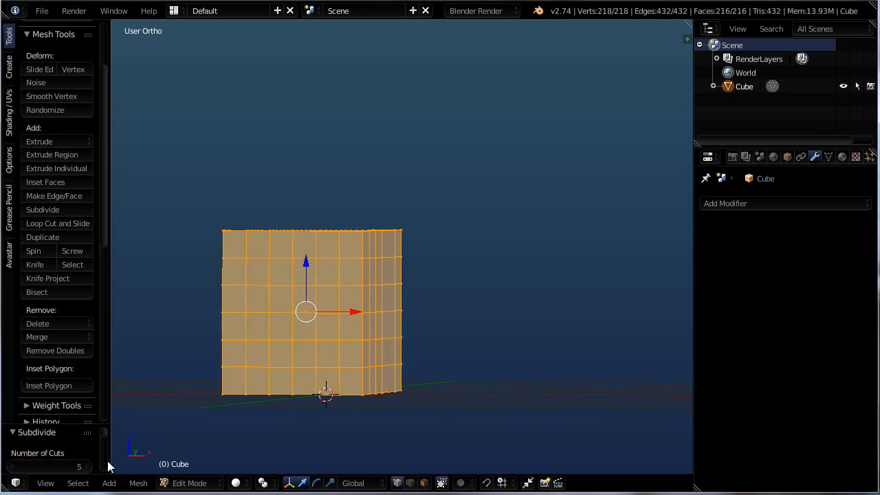
{"action": "left_click", "coordinate": [87, 470]}
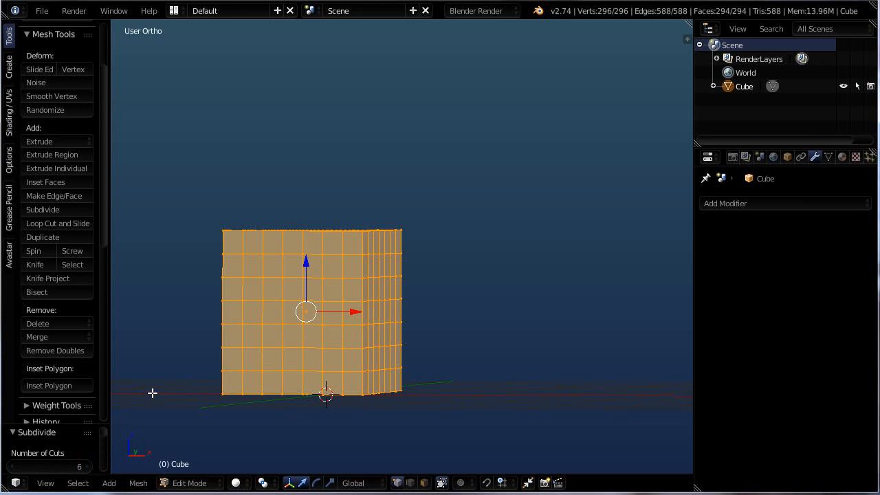
{"action": "middle_click_drag", "start_coordinate": [300, 342], "coordinate": [300, 331]}
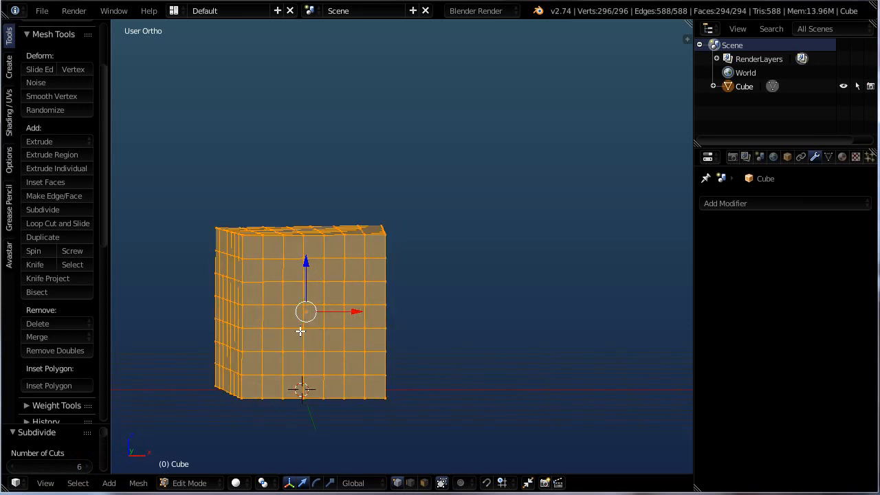
Return to Object Mode and add a Subdivision Surface modifier to the cube.
{"action": "key", "text": "Tab"}
{"action": "left_click", "coordinate": [736, 204]}
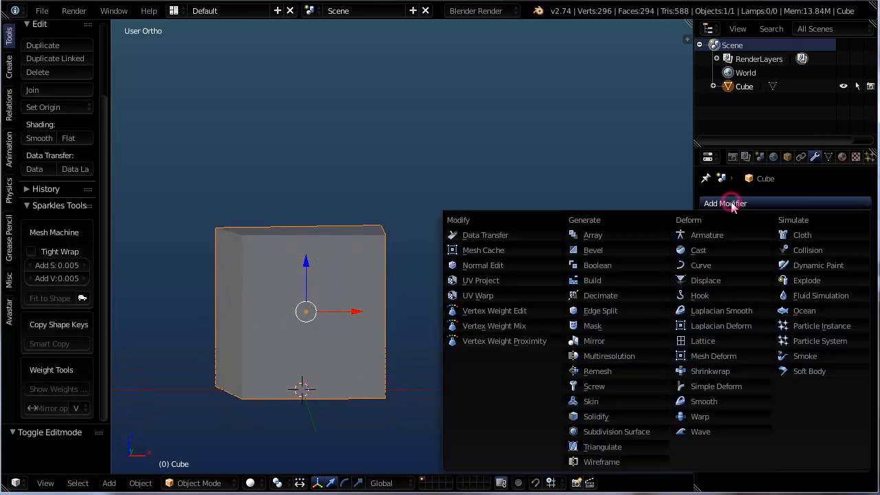
{"action": "left_click", "coordinate": [612, 431]}
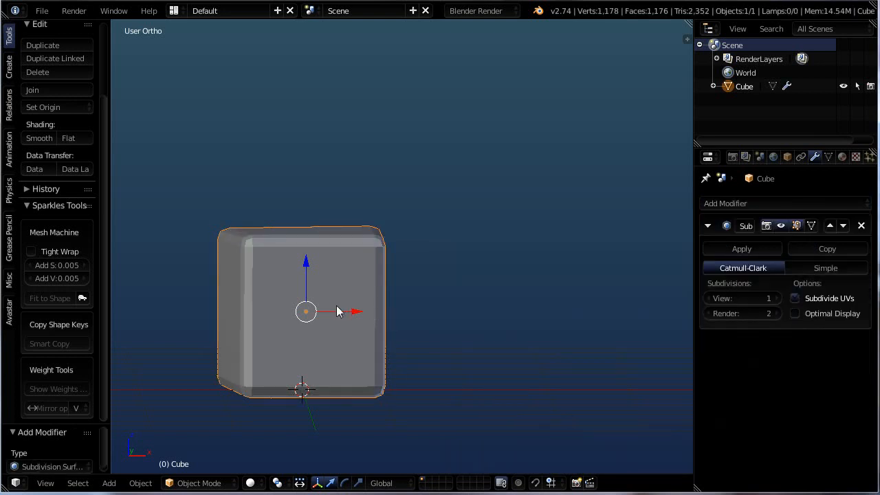
{"action": "middle_click_drag", "start_coordinate": [338, 311], "coordinate": [400, 250]}
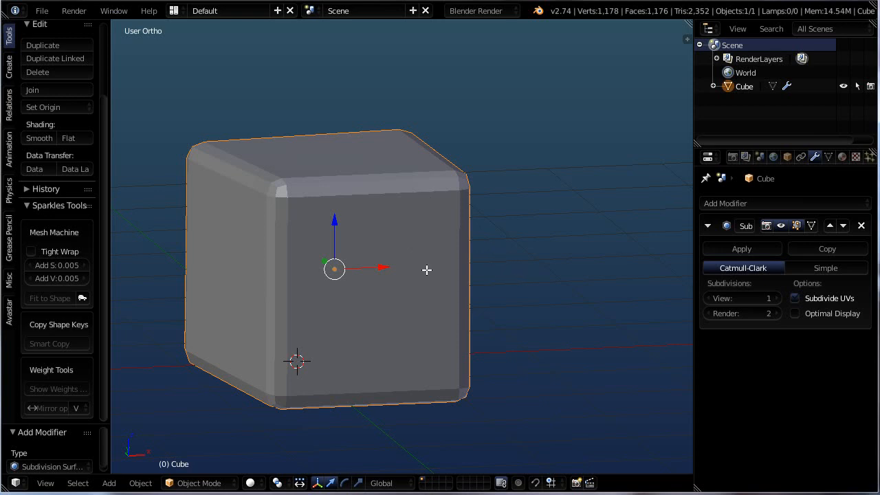
Deselect the mesh in Edit Mode and examine how the smoothed surface compares with the original mesh cage around the cube's corners.
{"action": "key", "text": "Tab"}
{"action": "scroll", "coordinate": [412, 264], "scroll_direction": "up", "scroll_amount": 3}
{"action": "scroll", "coordinate": [388, 242], "scroll_direction": "up", "scroll_amount": 4}
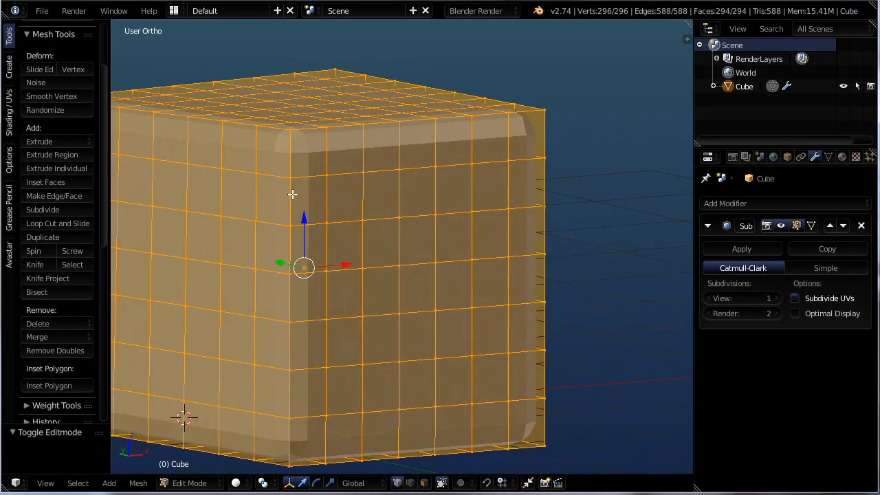
{"action": "key", "text": "a"}
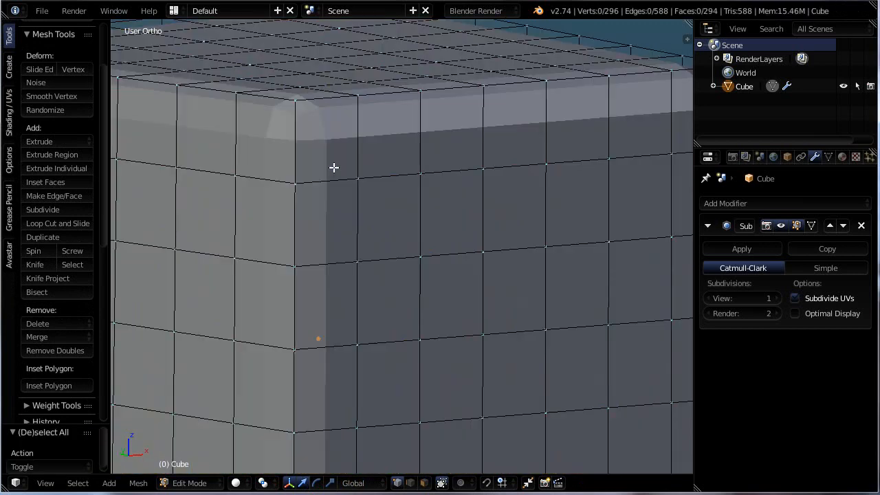
{"action": "scroll", "coordinate": [337, 159], "scroll_direction": "up", "scroll_amount": 2}
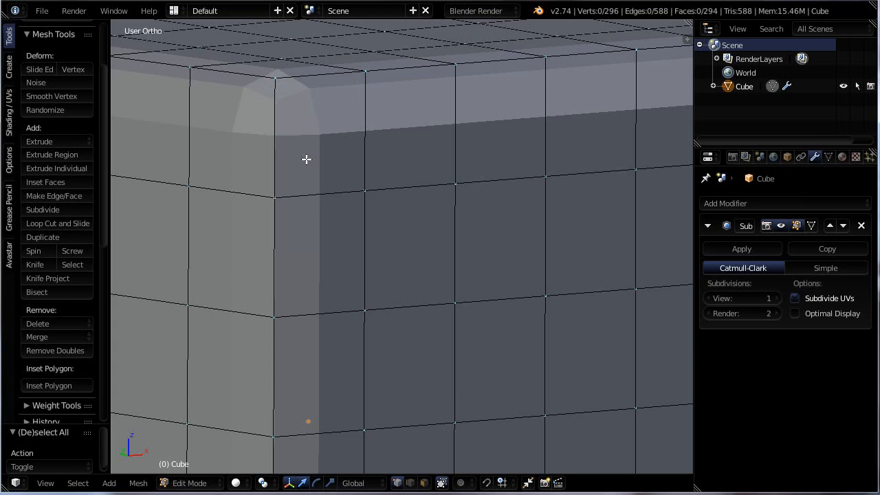
{"action": "middle_click_drag", "start_coordinate": [322, 144], "coordinate": [376, 142]}
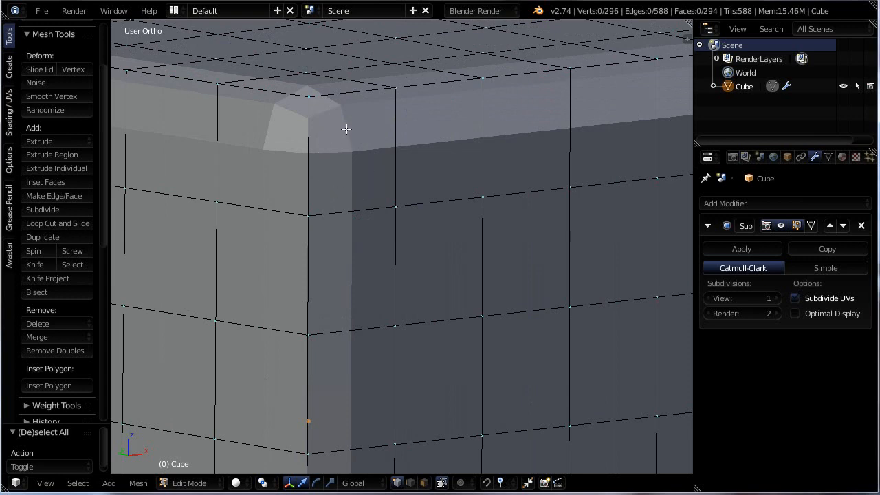
{"action": "scroll", "coordinate": [503, 265], "scroll_direction": "down", "scroll_amount": 2}
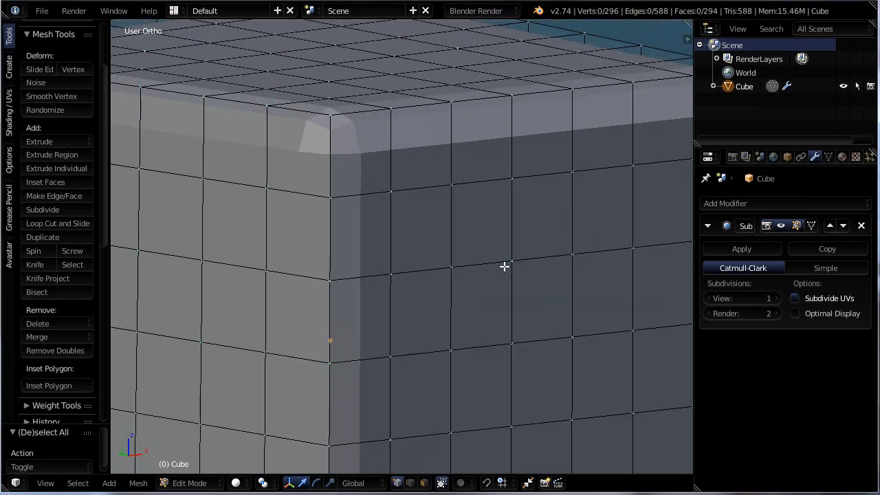
{"action": "middle_click_drag", "start_coordinate": [448, 245], "coordinate": [472, 242]}
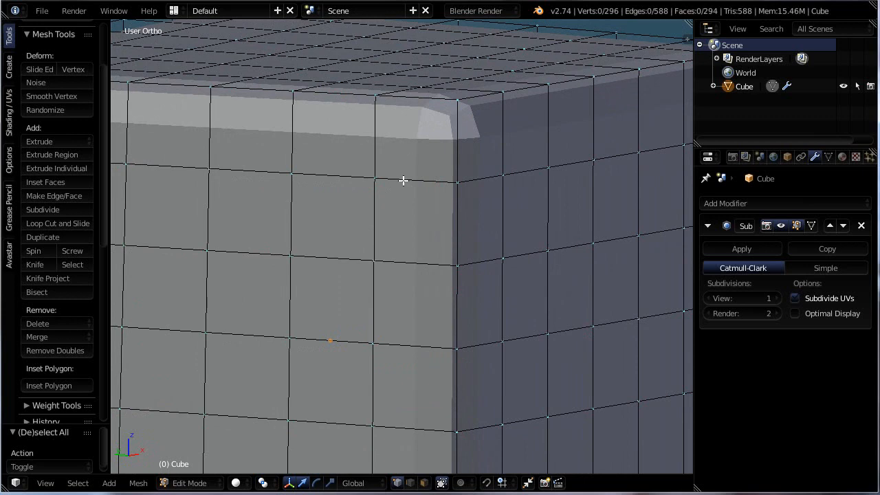
{"action": "scroll", "coordinate": [351, 275], "scroll_direction": "down", "scroll_amount": 3}
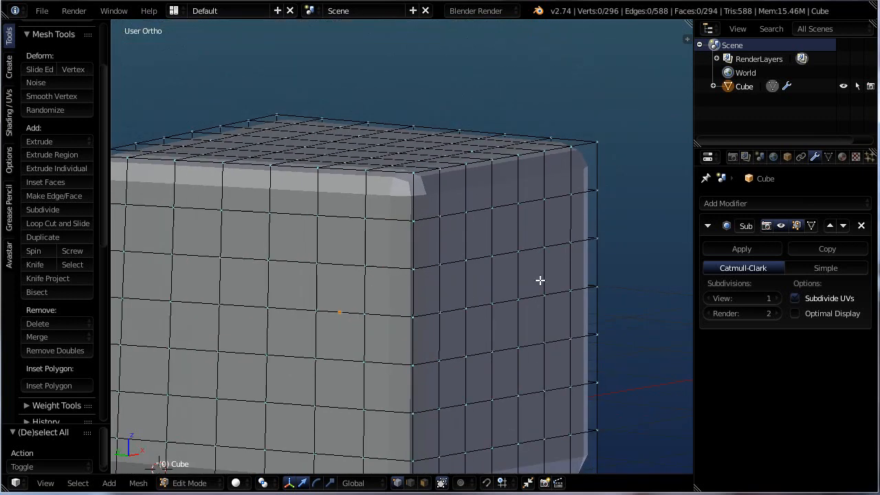
{"action": "scroll", "coordinate": [406, 288], "scroll_direction": "down", "scroll_amount": 3}
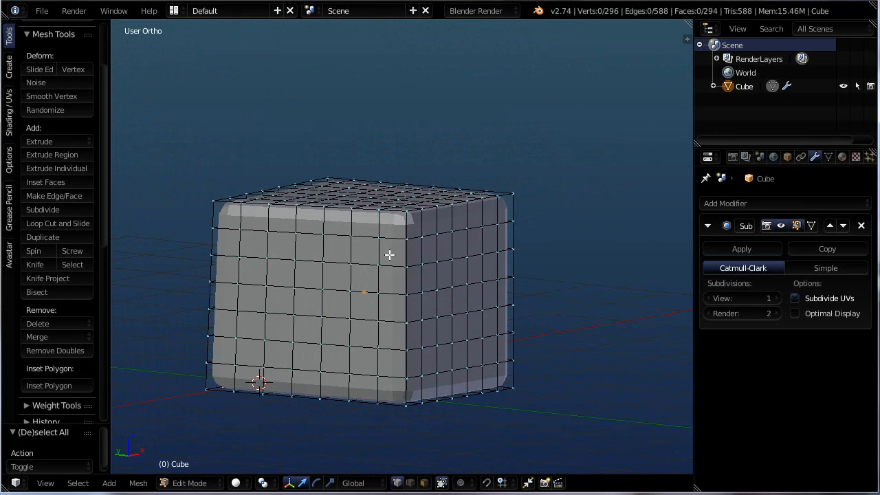
{"action": "scroll", "coordinate": [389, 255], "scroll_direction": "up", "scroll_amount": 4}
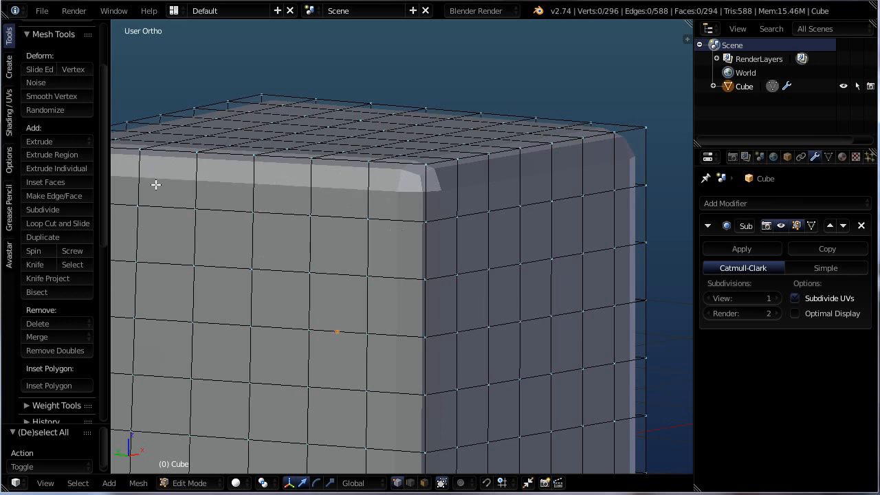
{"action": "scroll", "coordinate": [451, 247], "scroll_direction": "down", "scroll_amount": 5}
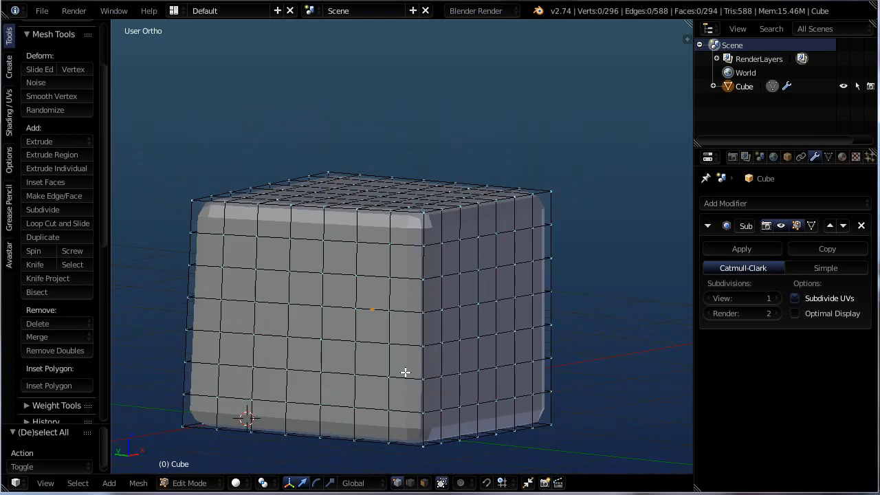
{"action": "scroll", "coordinate": [446, 235], "scroll_direction": "down", "scroll_amount": 2}
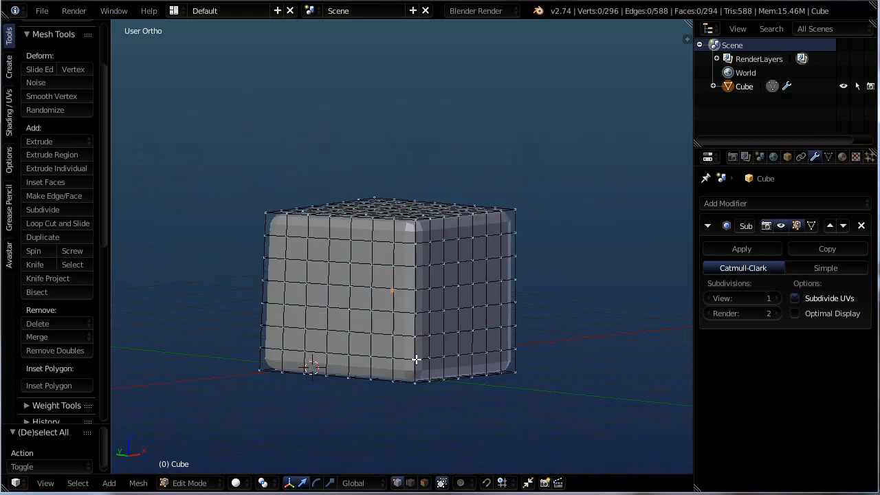
{"action": "scroll", "coordinate": [449, 282], "scroll_direction": "up", "scroll_amount": 5}
Apply the Subdivision Surface modifier in Object Mode, check the resulting mesh in Edit Mode, and undo the application.
{"action": "key", "text": "Tab"}
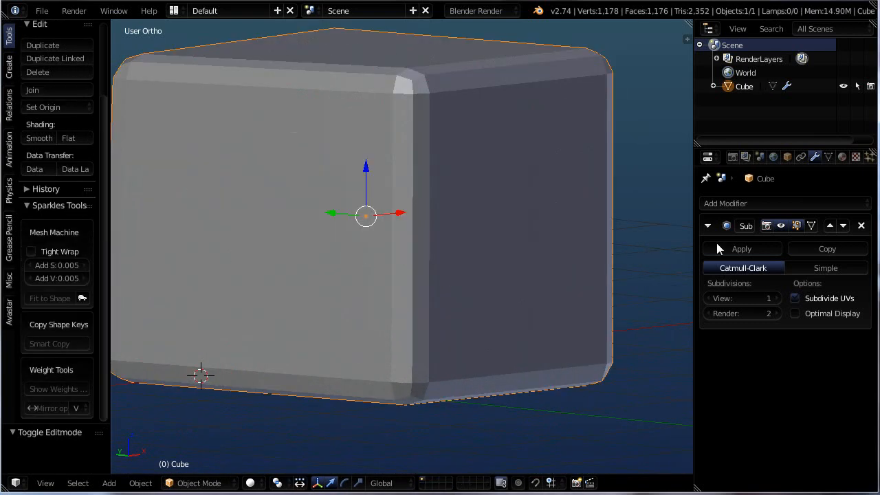
{"action": "left_click", "coordinate": [734, 246]}
{"action": "key", "text": "Tab"}
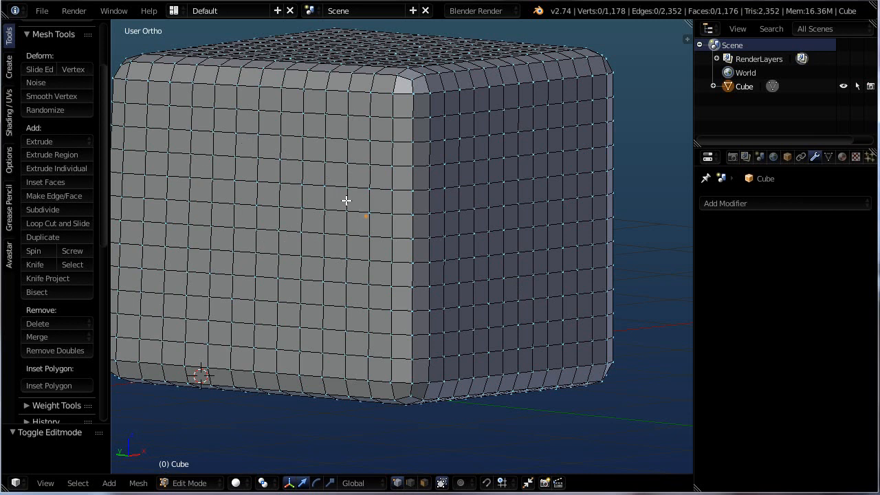
{"action": "key", "text": "Tab"}
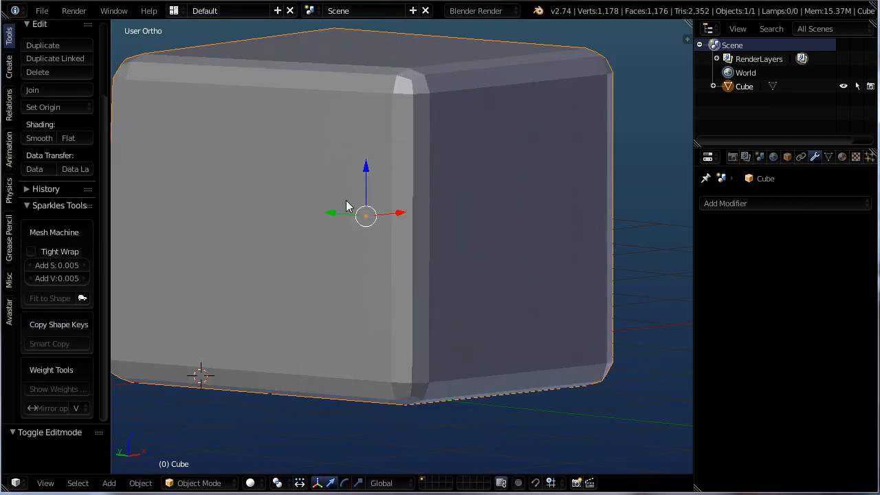
{"action": "key", "text": "ctrl+1"}
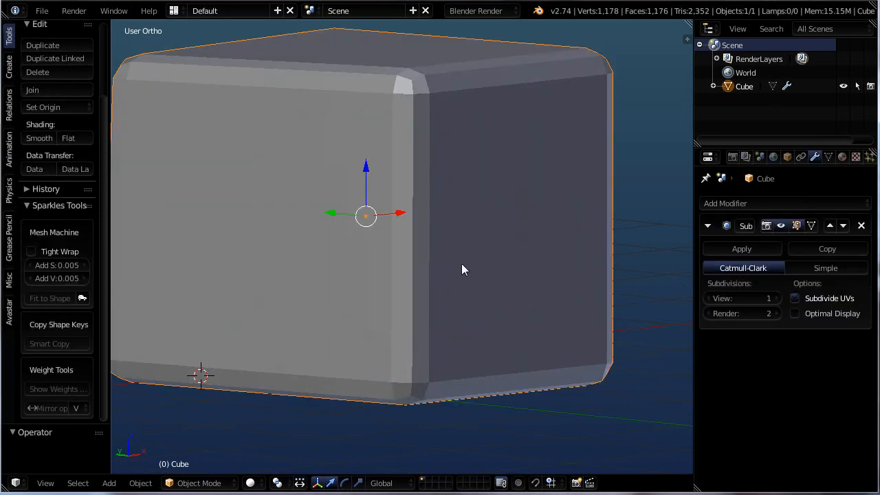
Set the Subdivision Surface modifier's View subdivisions to 2 and inspect the cube's upper corner in Edit Mode.
{"action": "key", "text": "Tab"}
{"action": "scroll", "coordinate": [440, 135], "scroll_direction": "up", "scroll_amount": 3}
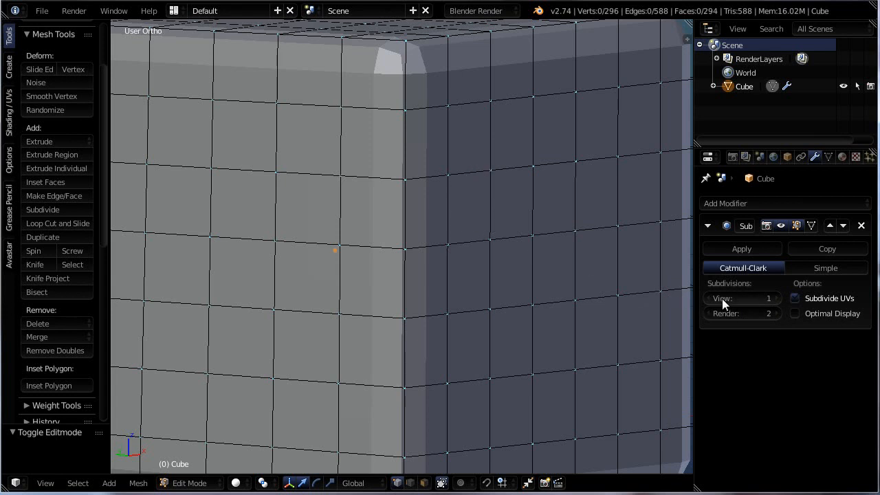
{"action": "left_click", "coordinate": [775, 297]}
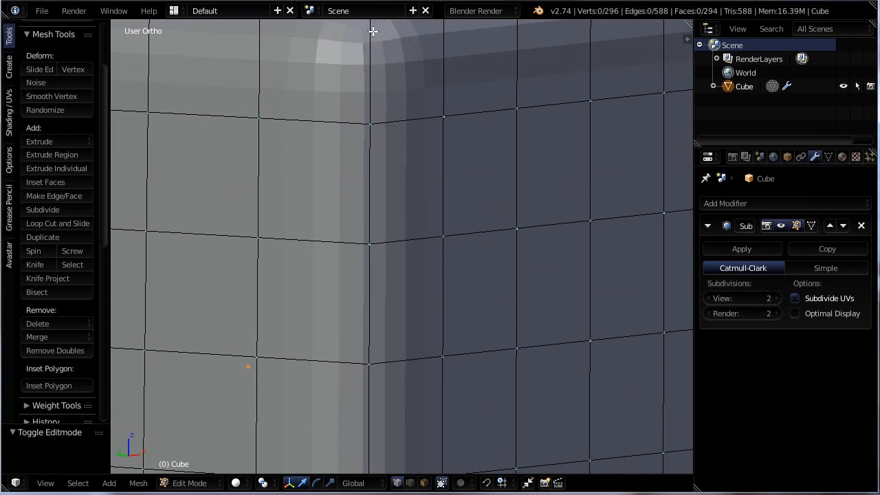
{"action": "scroll", "coordinate": [401, 158], "scroll_direction": "down", "scroll_amount": 1}
{"action": "scroll", "coordinate": [387, 62], "scroll_direction": "up", "scroll_amount": 1}
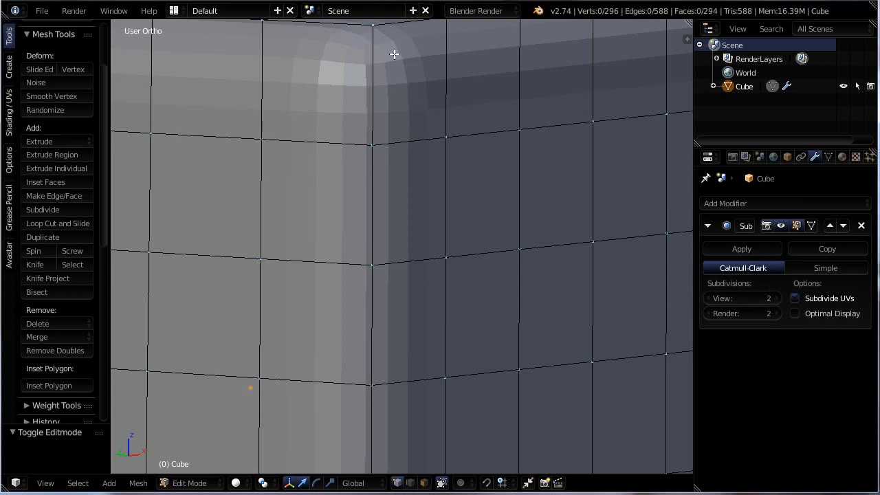
Select three vertically adjacent vertices on the cube's side face and pull them well outward along the Y axis in two moves.
{"action": "scroll", "coordinate": [412, 84], "scroll_direction": "down", "scroll_amount": 6}
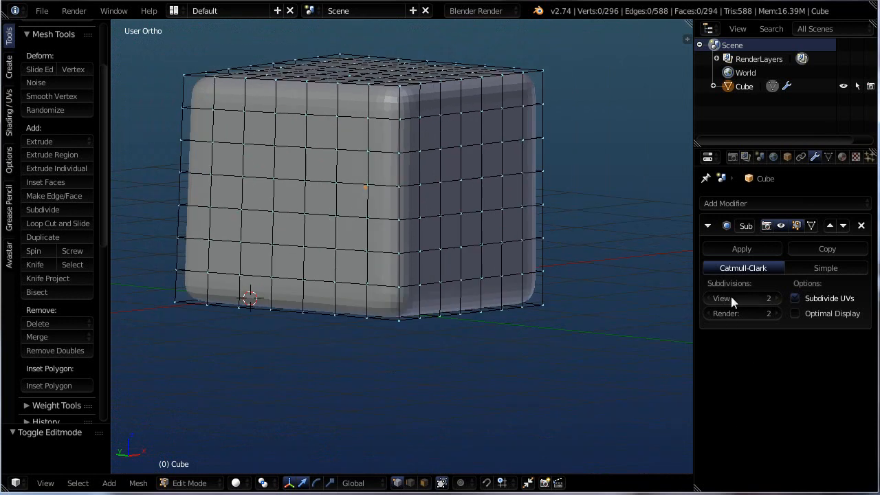
{"action": "middle_click_drag", "start_coordinate": [397, 204], "coordinate": [459, 159]}
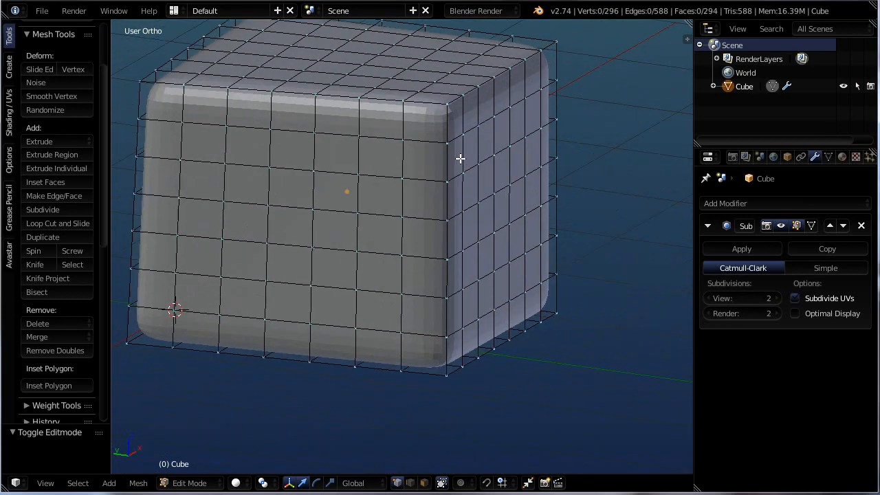
{"action": "scroll", "coordinate": [481, 156], "scroll_direction": "up", "scroll_amount": 2}
{"action": "scroll", "coordinate": [505, 155], "scroll_direction": "down", "scroll_amount": 6}
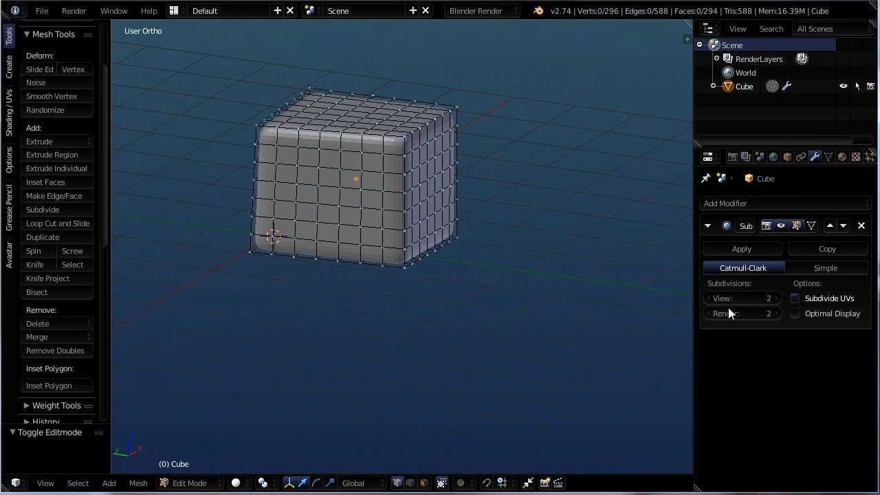
{"action": "scroll", "coordinate": [529, 188], "scroll_direction": "up", "scroll_amount": 2}
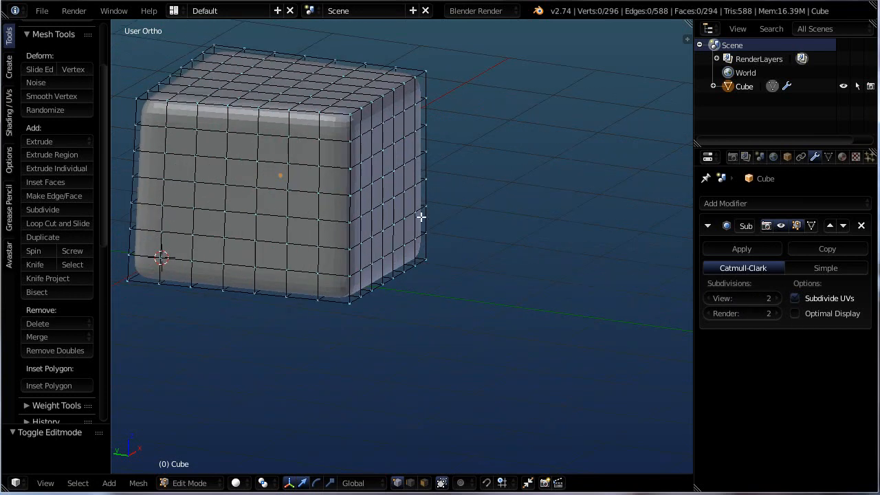
{"action": "right_click", "coordinate": [392, 142]}
{"action": "right_click", "coordinate": [393, 198], "text": "shift"}
{"action": "right_click", "coordinate": [393, 171], "text": "shift"}
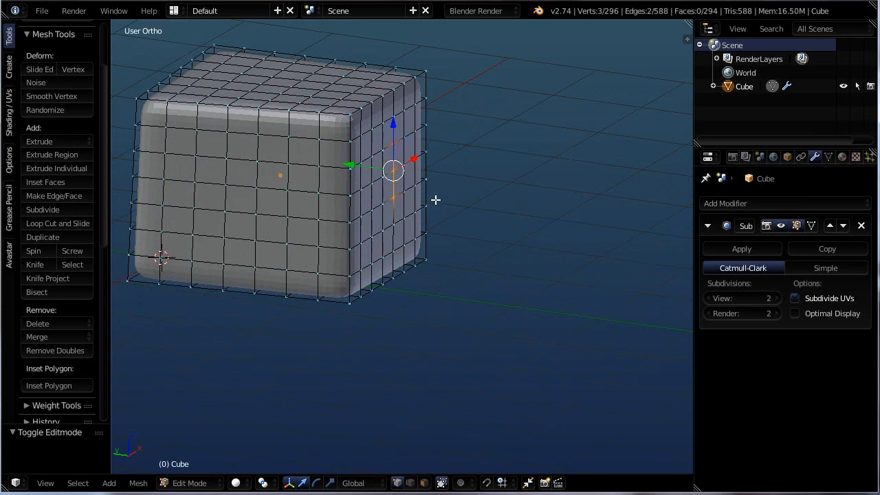
{"action": "middle_click_drag", "start_coordinate": [435, 199], "coordinate": [413, 180]}
{"action": "key", "text": "g"}
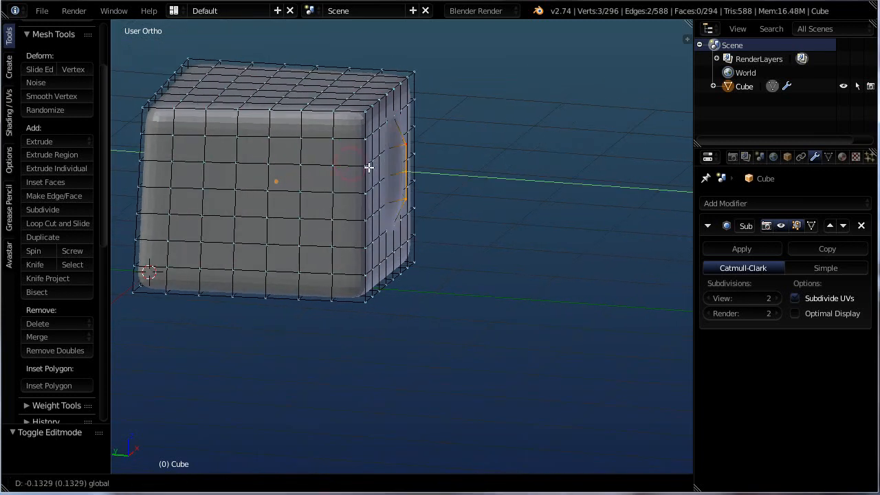
{"action": "left_click", "coordinate": [498, 178]}
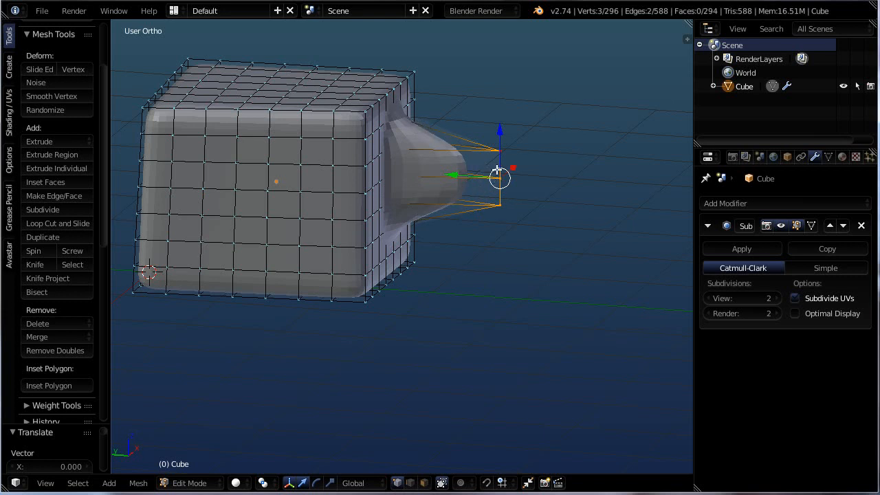
{"action": "left_click_drag", "start_coordinate": [455, 174], "coordinate": [560, 180]}
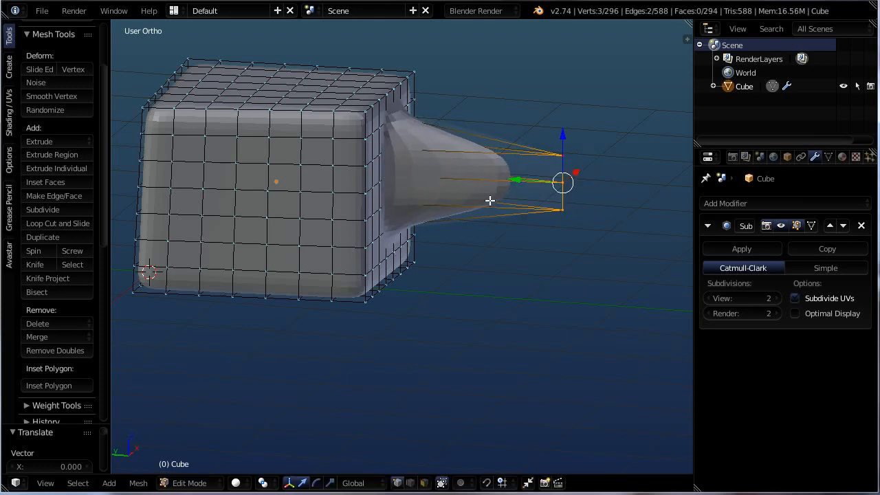
Inspect the smoothed bulge on the cube's side face and undo the vertex moves that made it.
{"action": "middle_click_drag", "start_coordinate": [467, 206], "coordinate": [475, 124]}
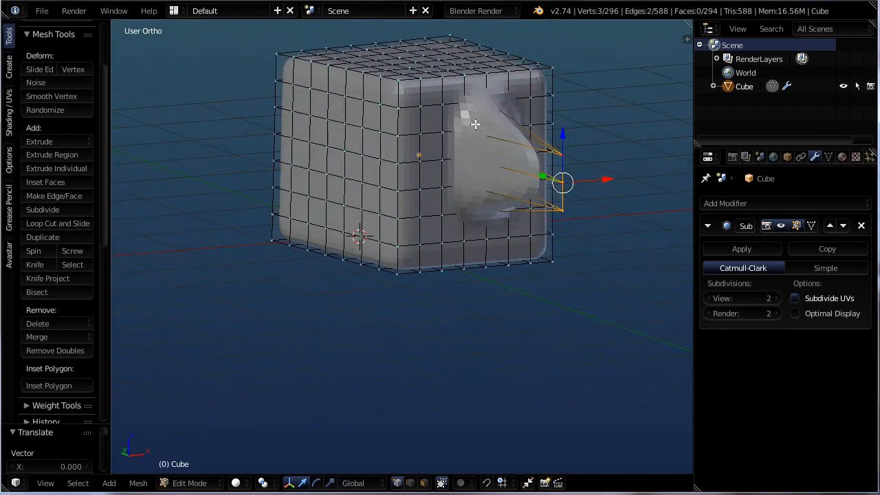
{"action": "scroll", "coordinate": [475, 124], "scroll_direction": "up", "scroll_amount": 3}
{"action": "scroll", "coordinate": [547, 193], "scroll_direction": "down", "scroll_amount": 2}
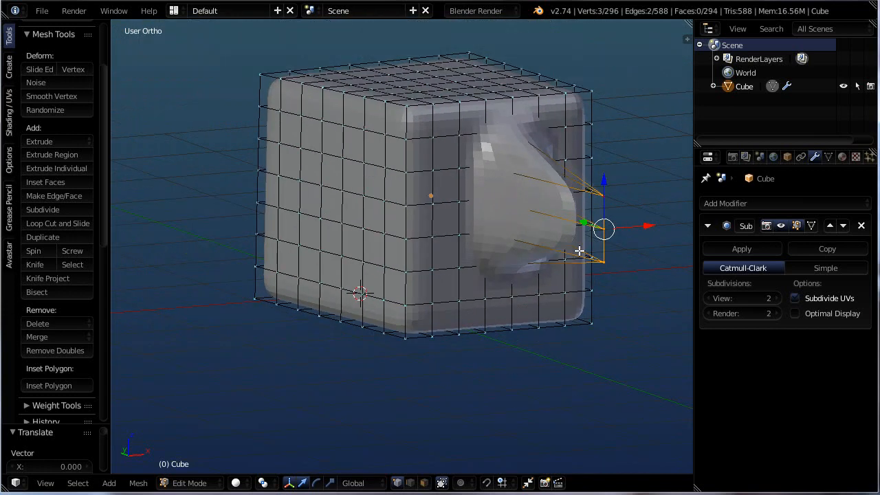
{"action": "middle_click_drag", "start_coordinate": [579, 251], "coordinate": [621, 243]}
{"action": "key", "text": "ctrl+z"}
{"action": "key", "text": "ctrl+z"}
{"action": "key", "text": "ctrl+z"}
{"action": "key", "text": "ctrl+z"}
{"action": "key", "text": "ctrl+z"}
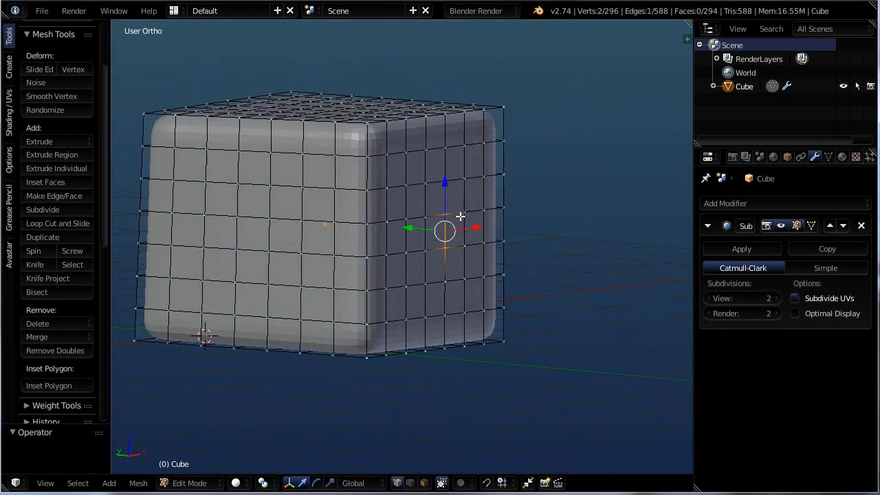
{"action": "scroll", "coordinate": [460, 220], "scroll_direction": "up", "scroll_amount": 2}
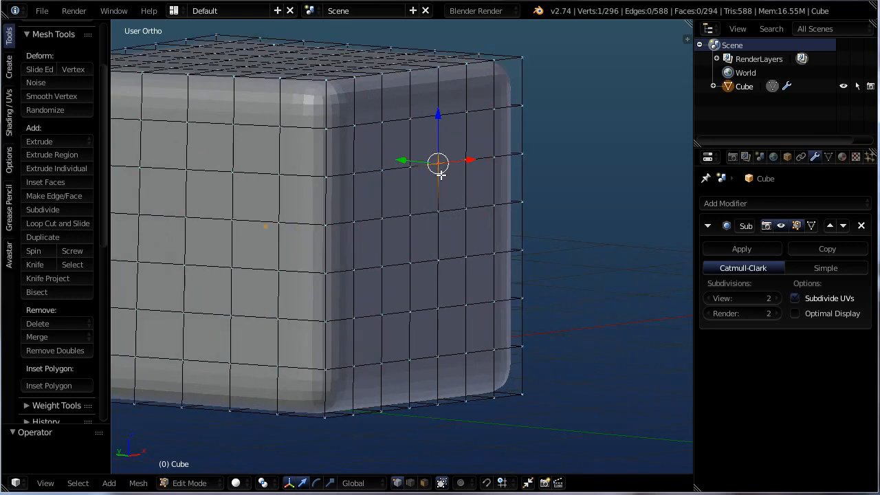
{"action": "right_click", "coordinate": [413, 169], "text": "shift"}
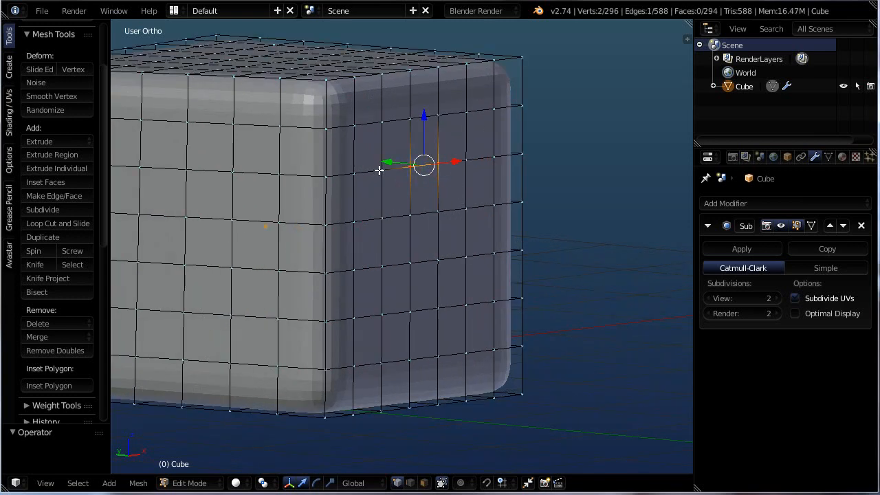
{"action": "right_click", "coordinate": [380, 170], "text": "shift"}
{"action": "right_click", "coordinate": [383, 267], "text": "shift"}
{"action": "right_click", "coordinate": [383, 219], "text": "shift"}
{"action": "right_click", "coordinate": [408, 266], "text": "shift"}
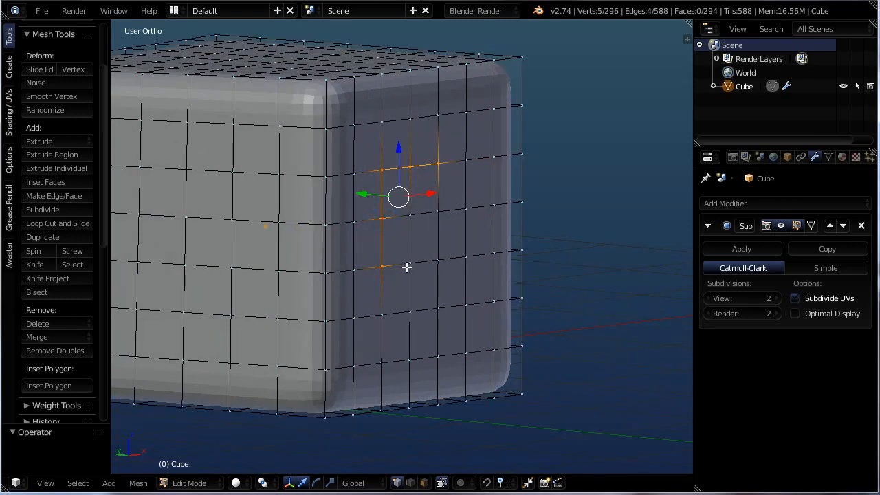
{"action": "right_click", "coordinate": [443, 261], "text": "shift"}
{"action": "right_click", "coordinate": [442, 211], "text": "shift"}
{"action": "middle_click_drag", "start_coordinate": [470, 268], "coordinate": [429, 235]}
{"action": "right_click", "coordinate": [410, 215], "text": "shift"}
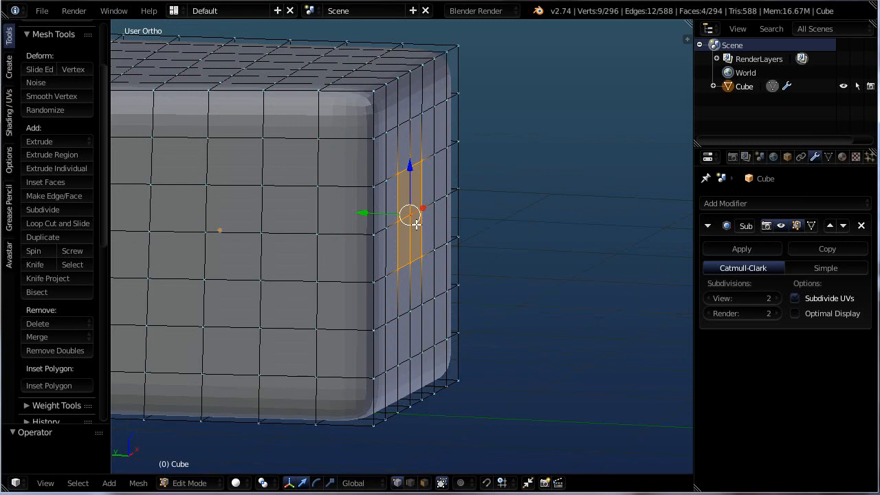
{"action": "scroll", "coordinate": [420, 227], "scroll_direction": "up", "scroll_amount": 3}
{"action": "key", "text": "a"}
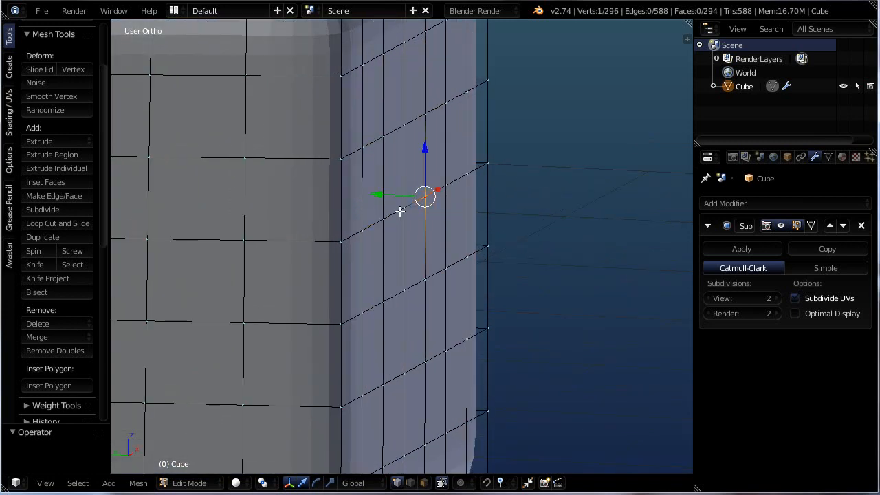
{"action": "right_click", "coordinate": [406, 205]}
Select the corner vertices of two separate faces on the cube's top and extrude both faces upward about 1.3 units along Z.
{"action": "scroll", "coordinate": [406, 160], "scroll_direction": "down", "scroll_amount": 3}
{"action": "middle_click_drag", "start_coordinate": [371, 145], "coordinate": [532, 358], "text": "shift"}
{"action": "scroll", "coordinate": [481, 282], "scroll_direction": "up", "scroll_amount": 4}
{"action": "right_click", "coordinate": [477, 213]}
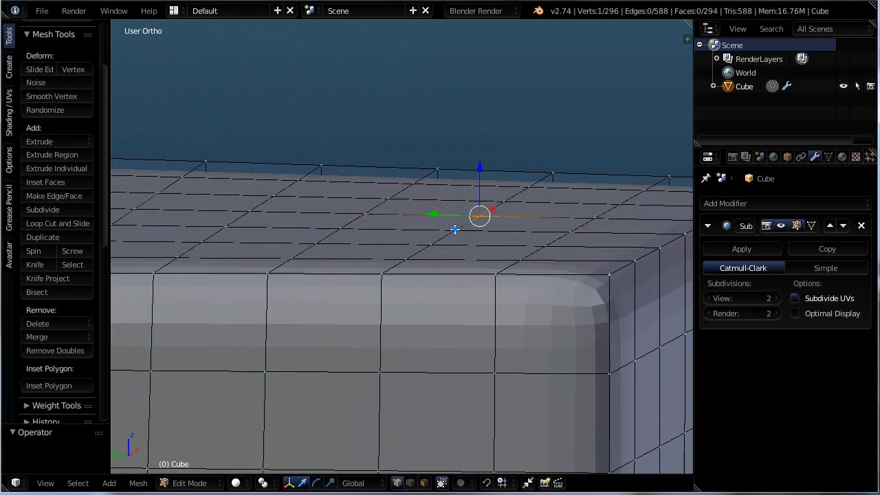
{"action": "right_click", "coordinate": [454, 230], "text": "shift"}
{"action": "right_click", "coordinate": [562, 231], "text": "shift"}
{"action": "right_click", "coordinate": [591, 215], "text": "shift"}
{"action": "scroll", "coordinate": [587, 217], "scroll_direction": "down", "scroll_amount": 3}
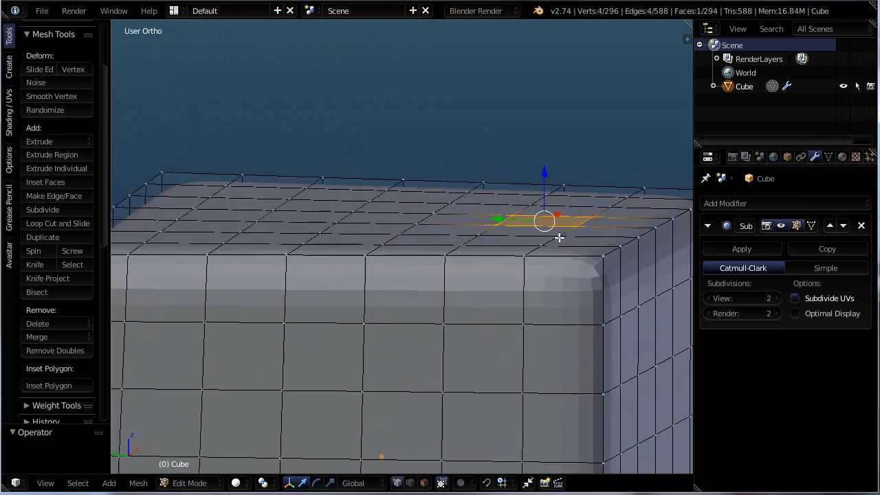
{"action": "middle_click_drag", "start_coordinate": [559, 236], "coordinate": [552, 283]}
{"action": "right_click", "coordinate": [313, 206], "text": "shift"}
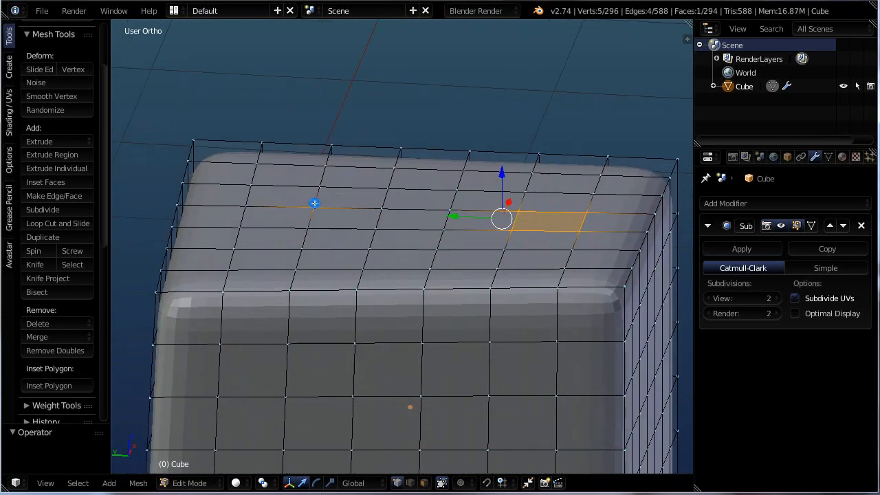
{"action": "right_click", "coordinate": [306, 228], "text": "shift"}
{"action": "right_click", "coordinate": [240, 225], "text": "shift"}
{"action": "right_click", "coordinate": [251, 206], "text": "shift"}
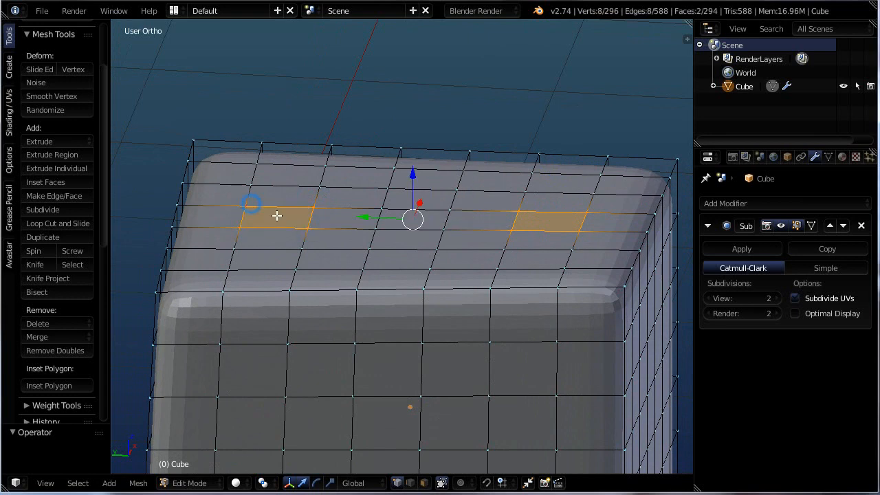
{"action": "scroll", "coordinate": [311, 255], "scroll_direction": "down", "scroll_amount": 3}
{"action": "middle_click_drag", "start_coordinate": [415, 321], "coordinate": [420, 304]}
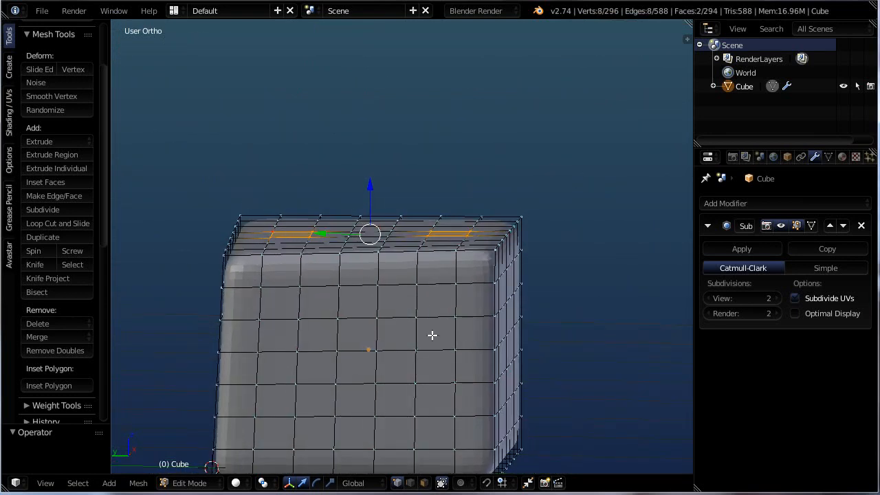
{"action": "key", "text": "e"}
{"action": "key", "text": "z"}
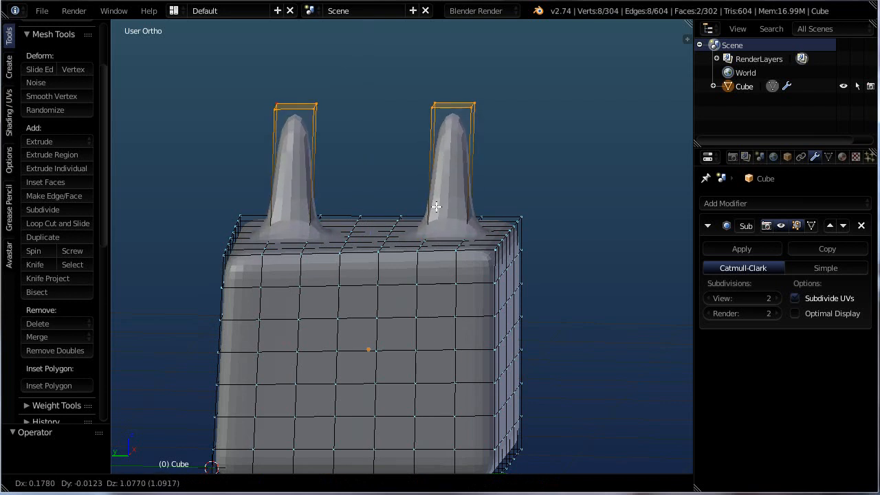
{"action": "key", "text": "z"}
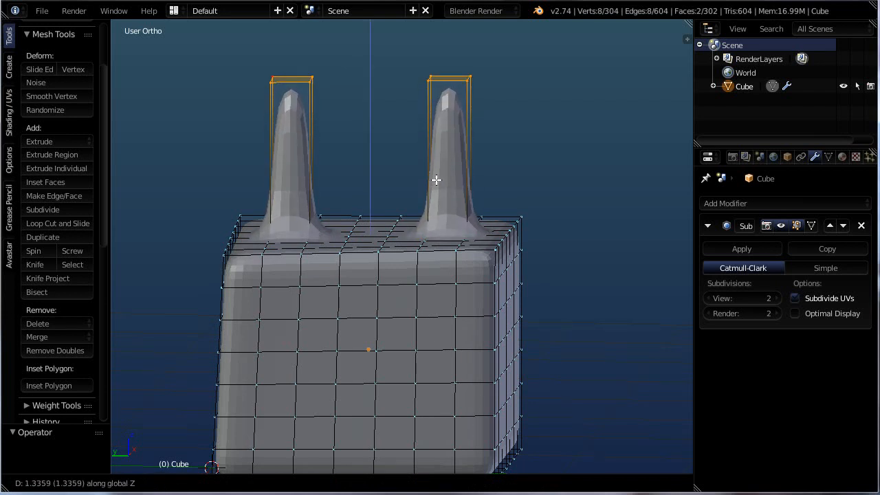
{"action": "left_click", "coordinate": [433, 182]}
Scale the two extruded end faces by about 2.03 along Y so the prongs spread apart.
{"action": "middle_click_drag", "start_coordinate": [428, 183], "coordinate": [409, 140]}
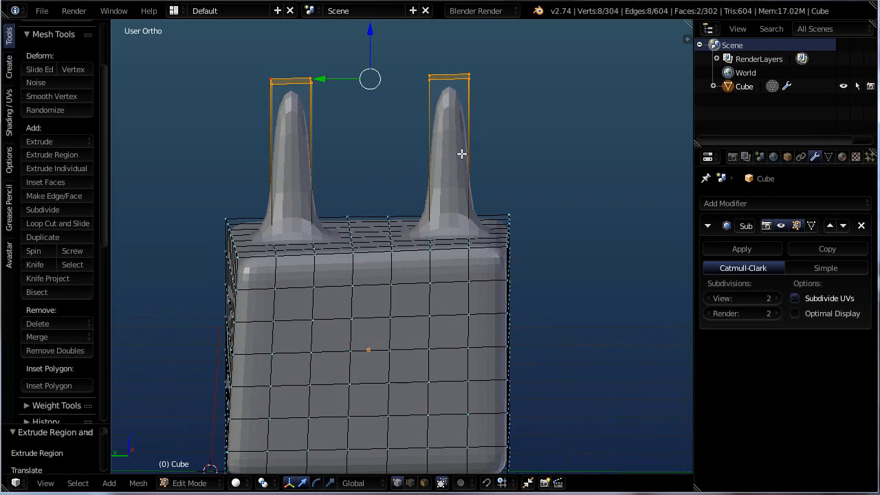
{"action": "key", "text": "s"}
{"action": "key", "text": "x"}
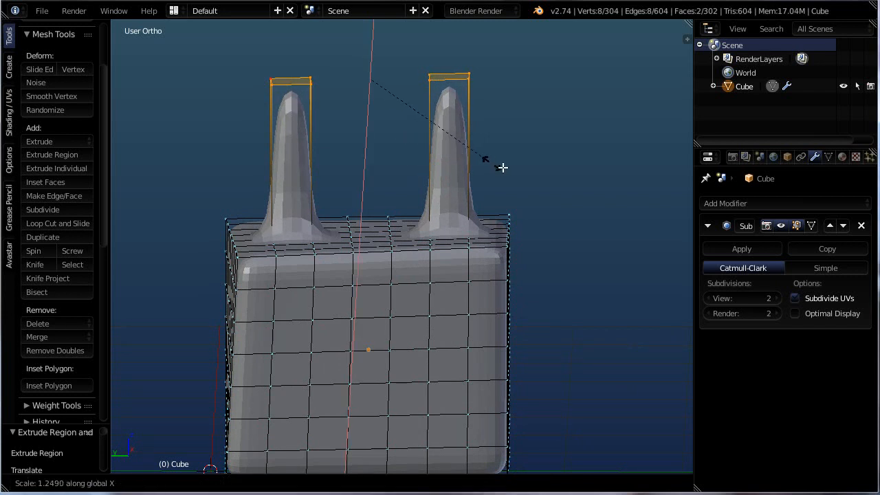
{"action": "key", "text": "y"}
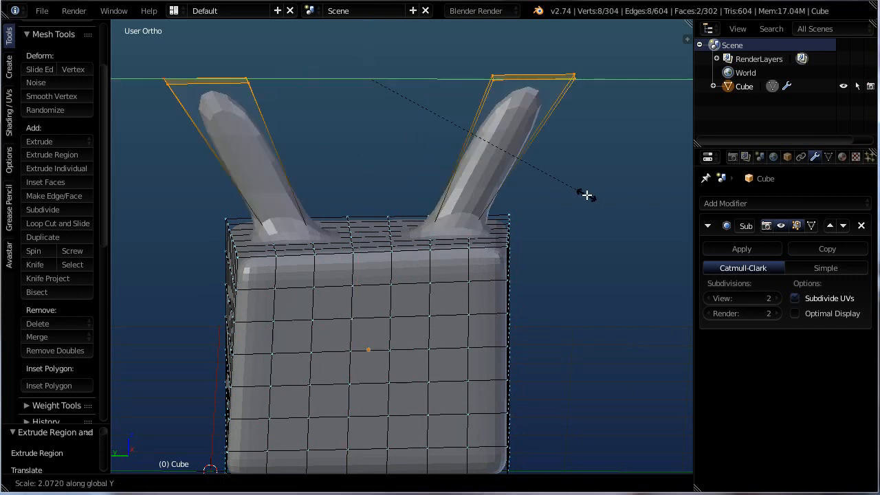
{"action": "left_click", "coordinate": [580, 195]}
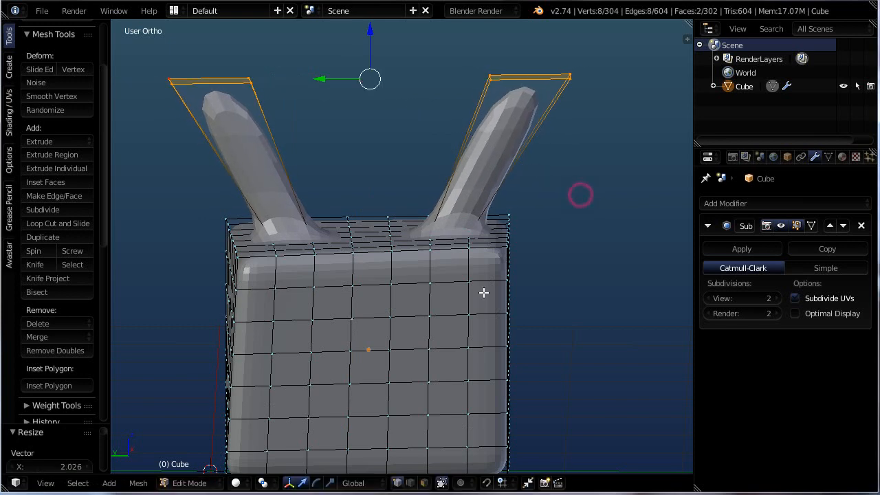
Examine how the Subdivision Surface smooths the two slanted prongs and their bases compared with the surrounding mesh cage.
{"action": "scroll", "coordinate": [483, 293], "scroll_direction": "down", "scroll_amount": 1}
{"action": "middle_click_drag", "start_coordinate": [483, 293], "coordinate": [357, 175]}
{"action": "scroll", "coordinate": [489, 157], "scroll_direction": "up", "scroll_amount": 1}
{"action": "scroll", "coordinate": [391, 176], "scroll_direction": "up", "scroll_amount": 1}
{"action": "scroll", "coordinate": [433, 341], "scroll_direction": "down", "scroll_amount": 1}
{"action": "middle_click_drag", "start_coordinate": [451, 336], "coordinate": [474, 248]}
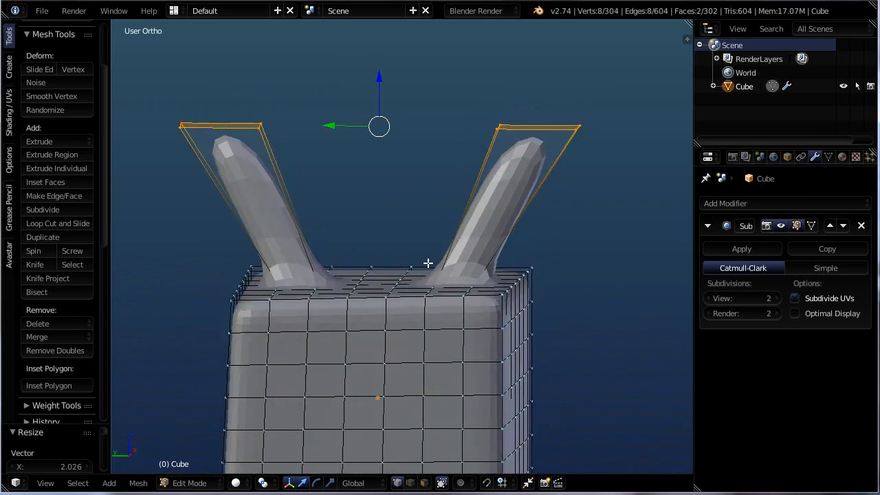
{"action": "scroll", "coordinate": [475, 245], "scroll_direction": "up", "scroll_amount": 1}
{"action": "scroll", "coordinate": [481, 272], "scroll_direction": "up", "scroll_amount": 1}
{"action": "scroll", "coordinate": [481, 272], "scroll_direction": "up", "scroll_amount": 1}
{"action": "scroll", "coordinate": [519, 169], "scroll_direction": "down", "scroll_amount": 2}
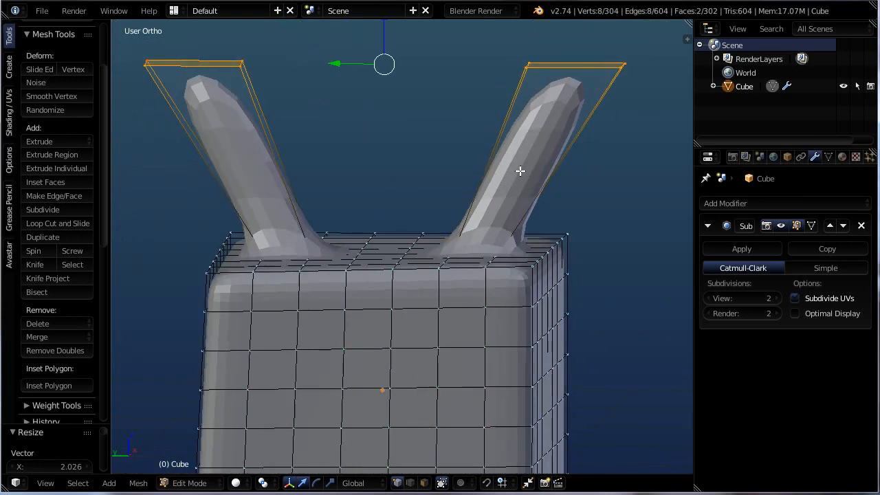
{"action": "scroll", "coordinate": [453, 229], "scroll_direction": "up", "scroll_amount": 1}
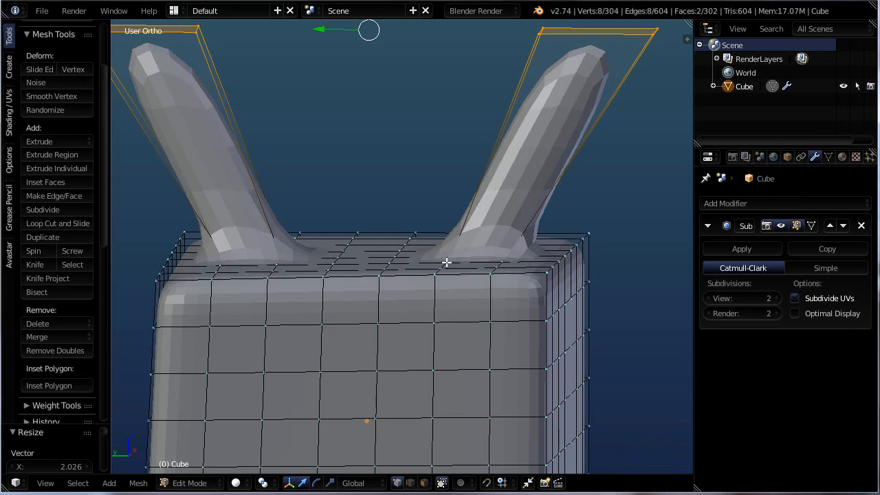
{"action": "scroll", "coordinate": [471, 228], "scroll_direction": "down", "scroll_amount": 2}
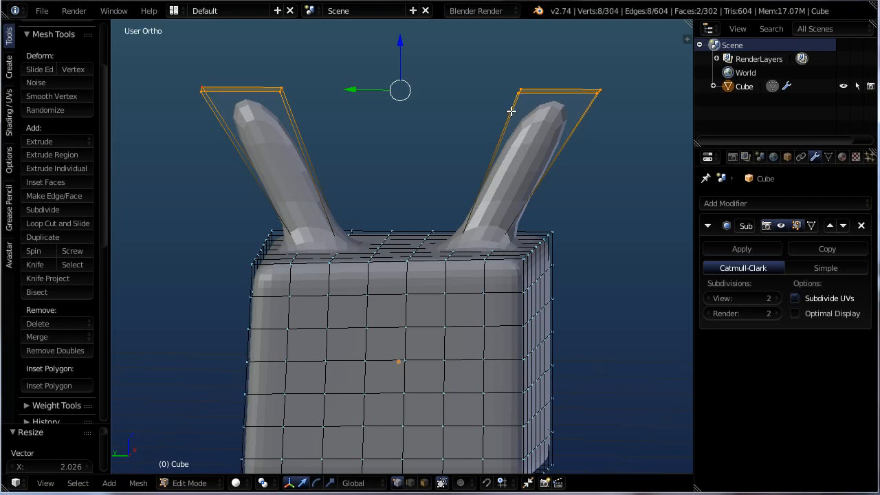
{"action": "middle_click_drag", "start_coordinate": [540, 154], "coordinate": [544, 134]}
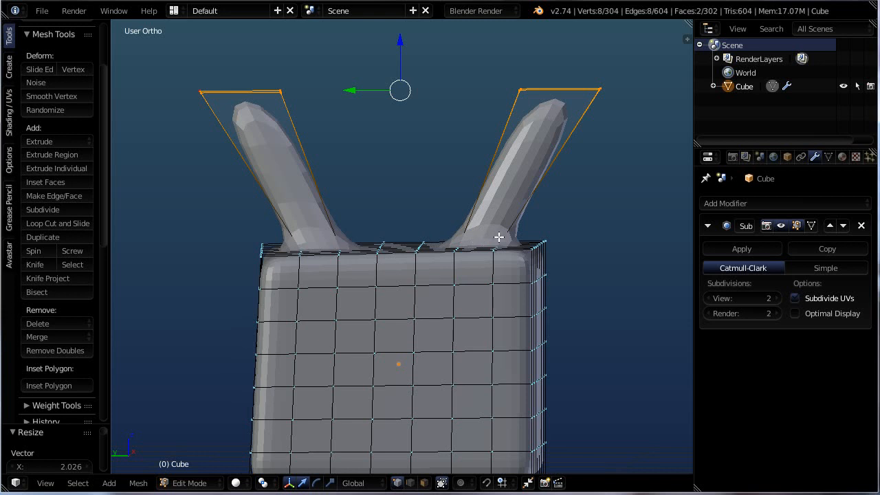
Try one edge loop around the right-hand prong, slid down close to its base, and undo the loop cut.
{"action": "scroll", "coordinate": [505, 219], "scroll_direction": "up", "scroll_amount": 1}
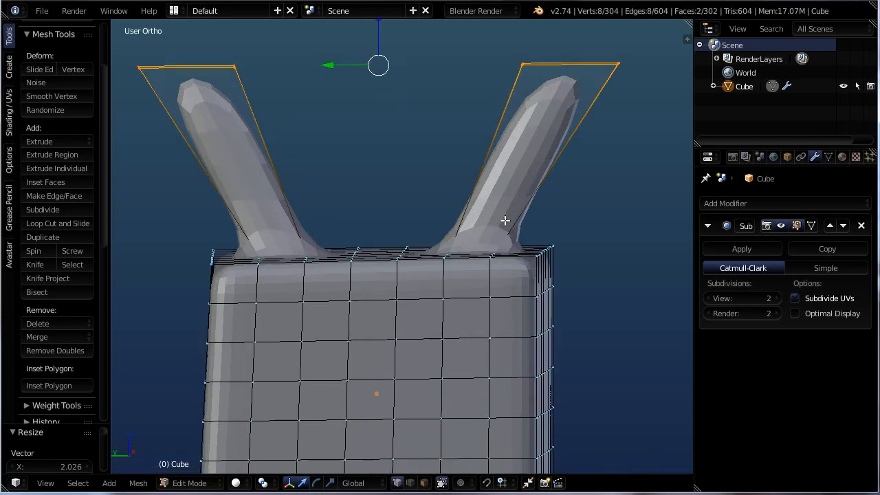
{"action": "middle_click_drag", "start_coordinate": [500, 220], "coordinate": [493, 261], "text": "shift"}
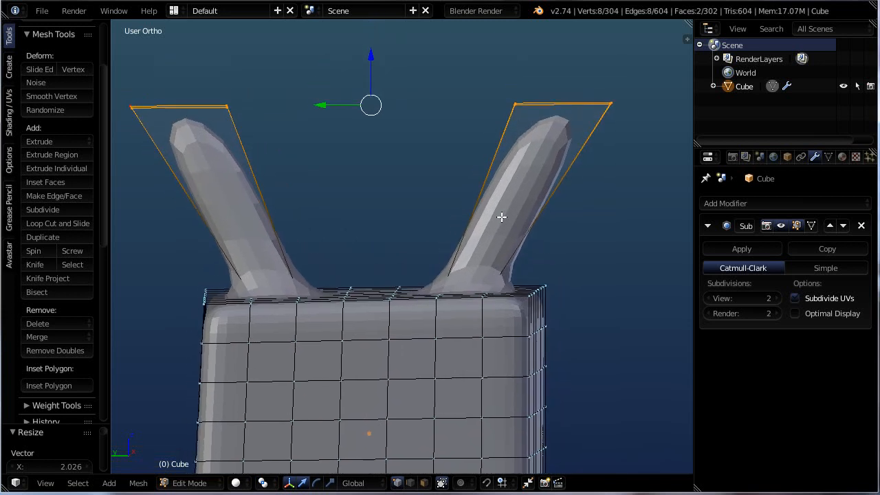
{"action": "key", "text": "ctrl+r"}
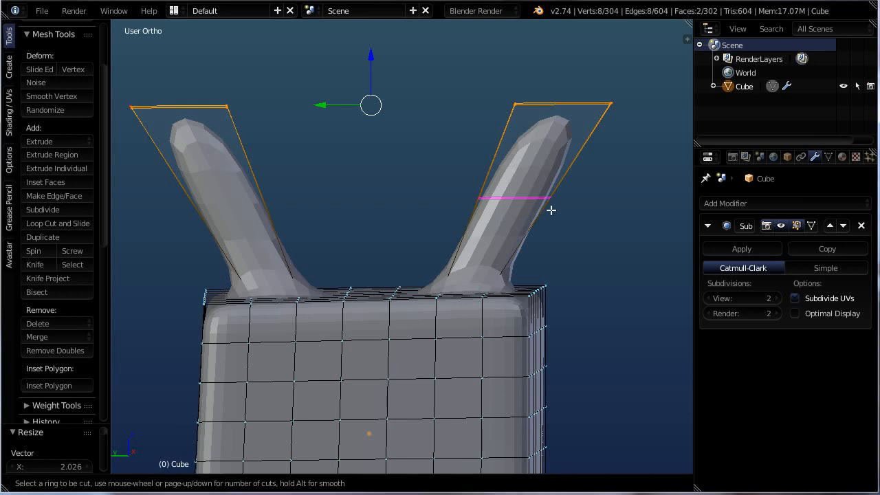
{"action": "left_click", "coordinate": [553, 202]}
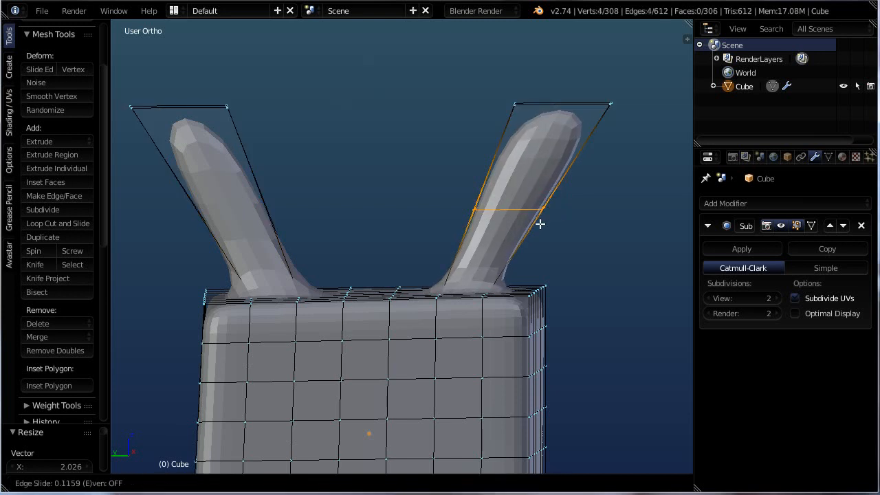
{"action": "left_click", "coordinate": [515, 277]}
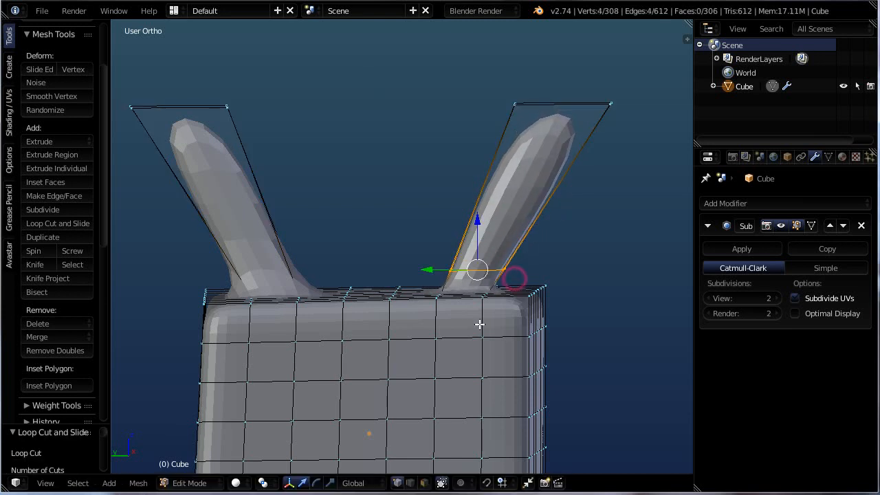
{"action": "scroll", "coordinate": [479, 318], "scroll_direction": "up", "scroll_amount": 5}
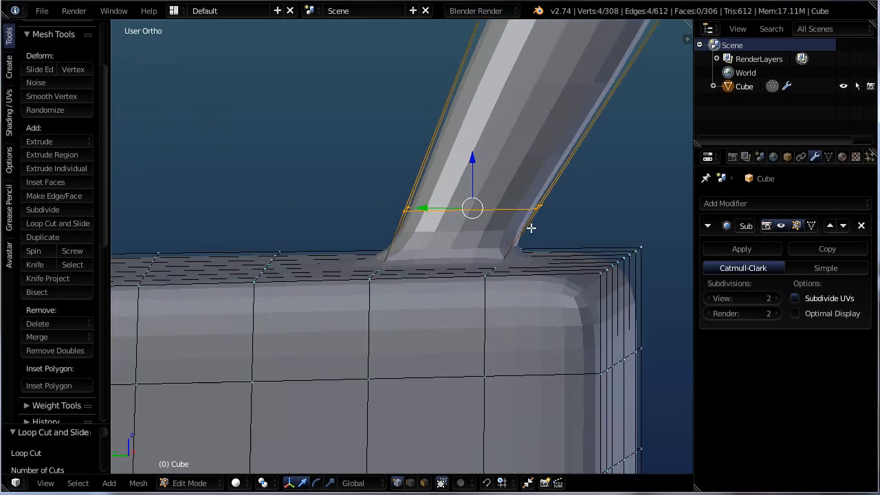
{"action": "key", "text": "ctrl+z"}
{"action": "scroll", "coordinate": [571, 118], "scroll_direction": "down", "scroll_amount": 3}
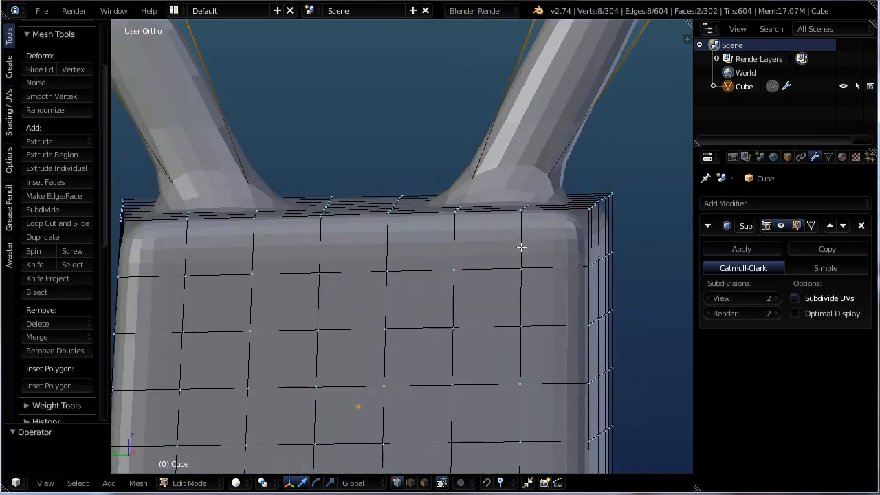
Add one edge loop around the right-hand prong and slide it down almost onto the cube's top surface.
{"action": "middle_click_drag", "start_coordinate": [521, 247], "coordinate": [478, 341]}
{"action": "key", "text": "ctrl+r"}
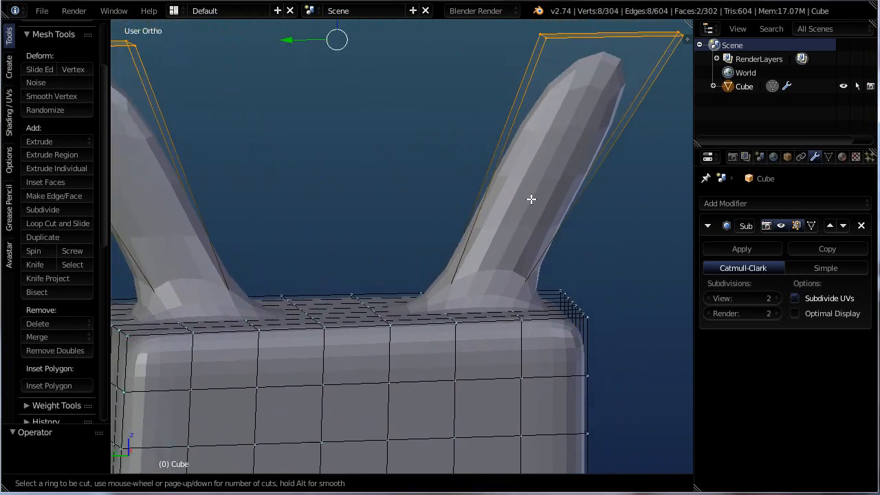
{"action": "left_click", "coordinate": [593, 187]}
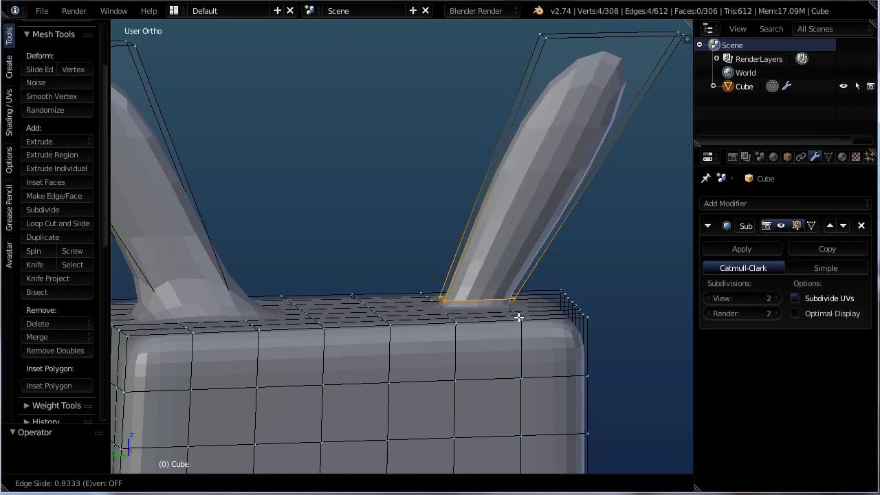
{"action": "left_click", "coordinate": [517, 323]}
Examine how the new edge loop changes the smoothing at the prong's base compared with the other prong.
{"action": "scroll", "coordinate": [482, 309], "scroll_direction": "up", "scroll_amount": 4}
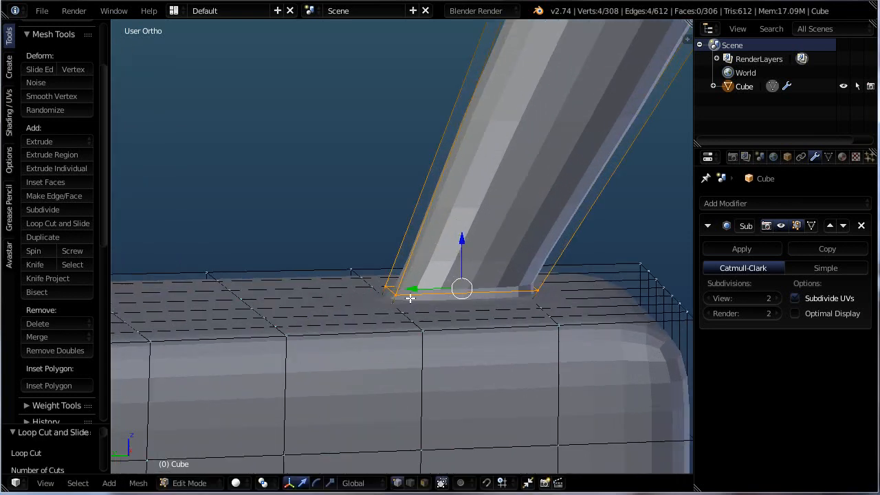
{"action": "scroll", "coordinate": [468, 294], "scroll_direction": "down", "scroll_amount": 3}
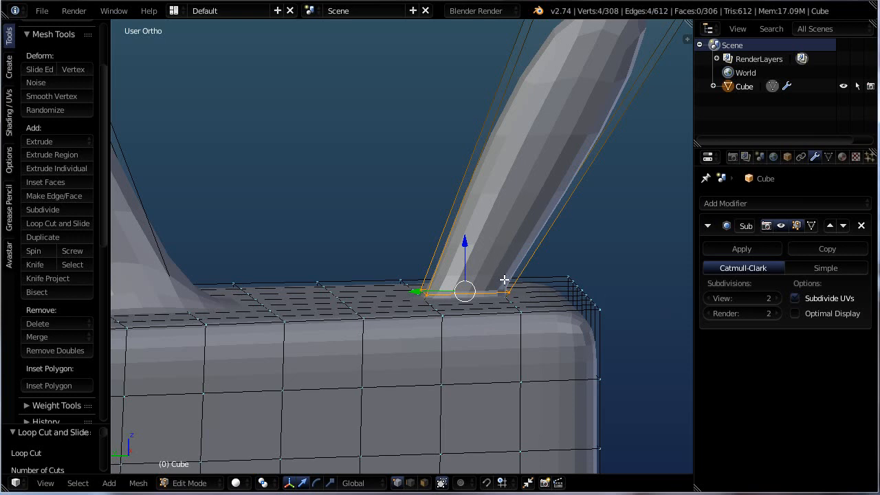
{"action": "scroll", "coordinate": [489, 302], "scroll_direction": "up", "scroll_amount": 1}
{"action": "scroll", "coordinate": [385, 281], "scroll_direction": "up", "scroll_amount": 1}
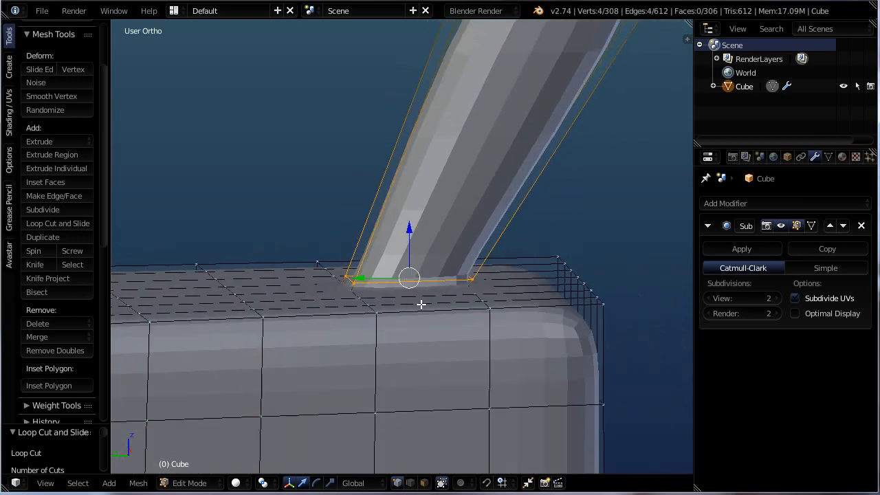
{"action": "middle_click_drag", "start_coordinate": [421, 304], "coordinate": [438, 349]}
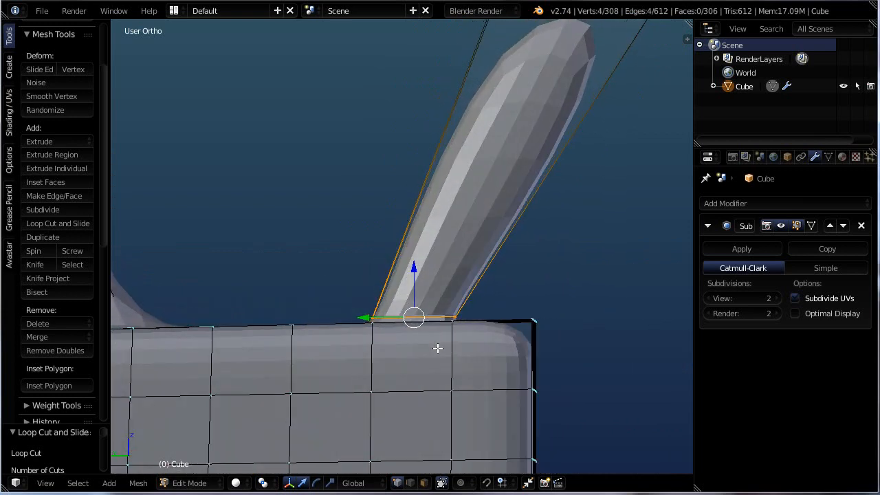
{"action": "scroll", "coordinate": [431, 316], "scroll_direction": "down", "scroll_amount": 3}
{"action": "middle_click_drag", "start_coordinate": [434, 319], "coordinate": [429, 348], "text": "shift"}
{"action": "mouse_move", "coordinate": [429, 348]}
{"action": "middle_mouse_down"}
{"action": "mouse_move", "coordinate": [444, 344]}
{"action": "mouse_move", "coordinate": [422, 348]}
{"action": "mouse_move", "coordinate": [437, 343]}
{"action": "middle_mouse_up"}
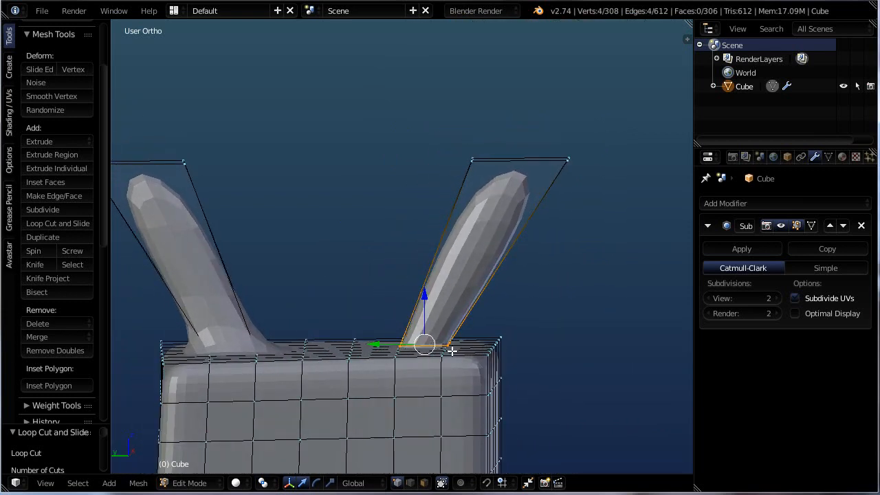
Add a second edge loop around the upper half of the same prong and scale it about 2.63 along Y.
{"action": "middle_click_drag", "start_coordinate": [471, 289], "coordinate": [457, 367], "text": "shift"}
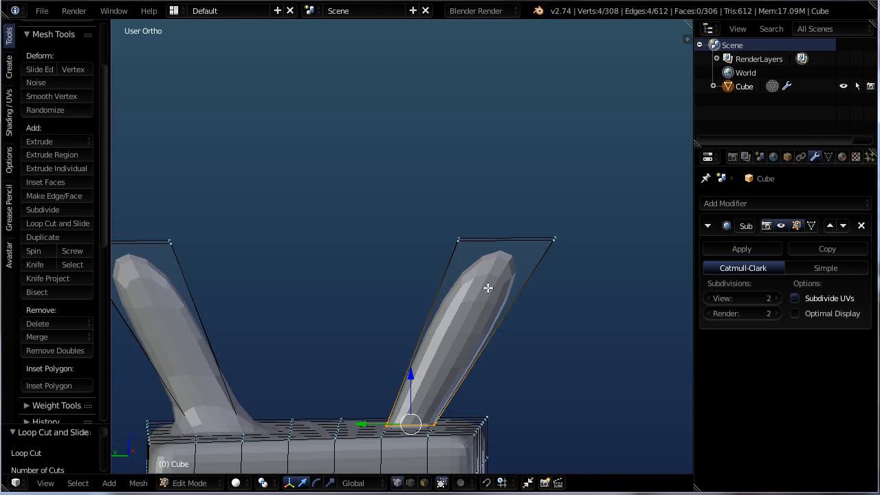
{"action": "key", "text": "ctrl+r"}
{"action": "left_click", "coordinate": [505, 312]}
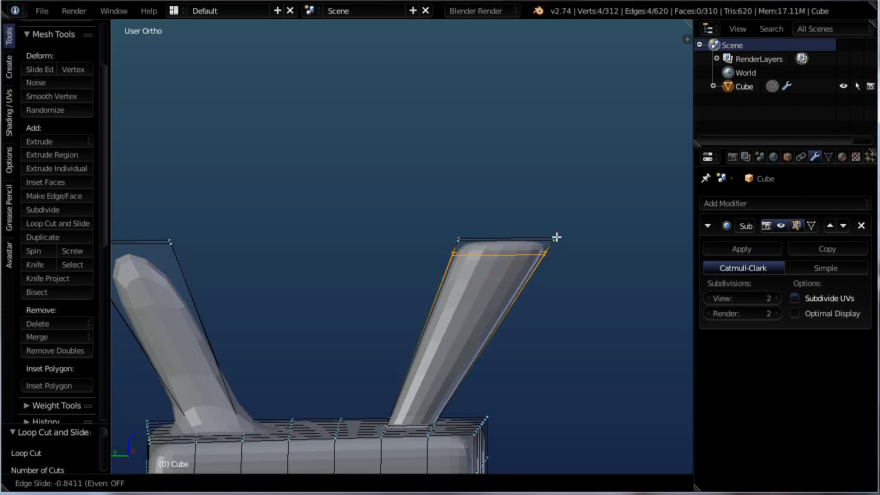
{"action": "left_click", "coordinate": [523, 313]}
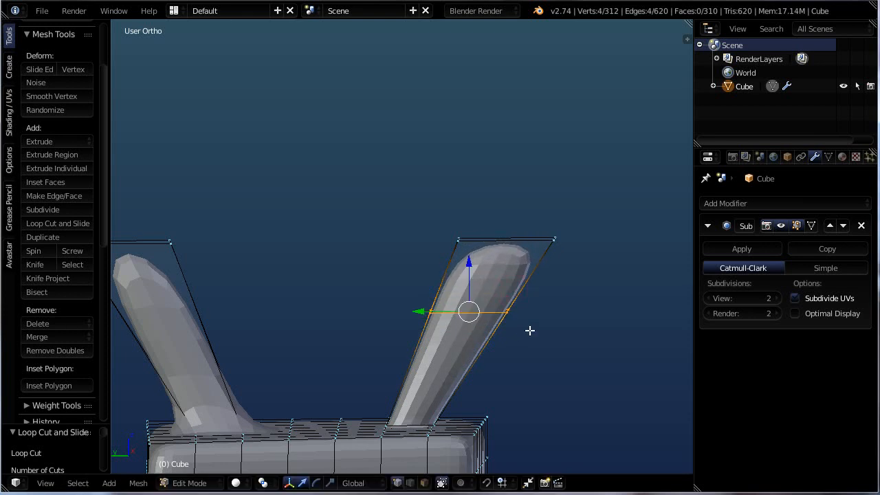
{"action": "key", "text": "s"}
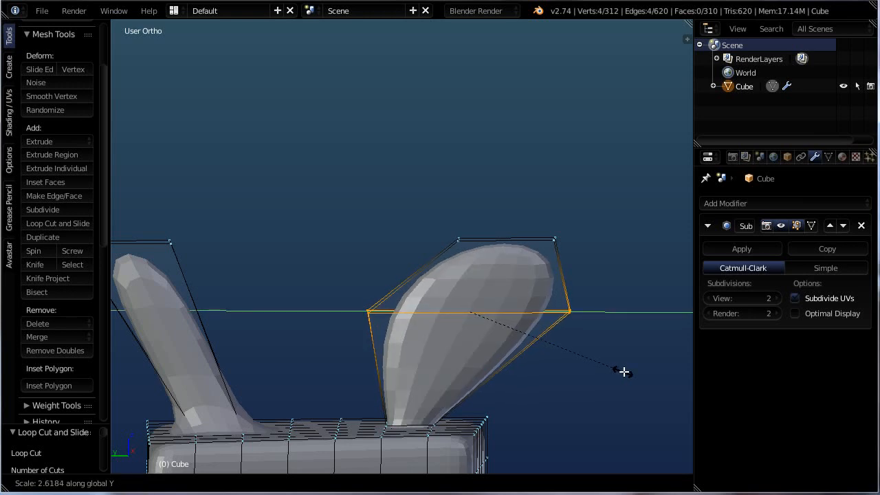
{"action": "left_click", "coordinate": [622, 372]}
{"action": "scroll", "coordinate": [612, 373], "scroll_direction": "down", "scroll_amount": 2}
{"action": "middle_click_drag", "start_coordinate": [609, 373], "coordinate": [536, 389]}
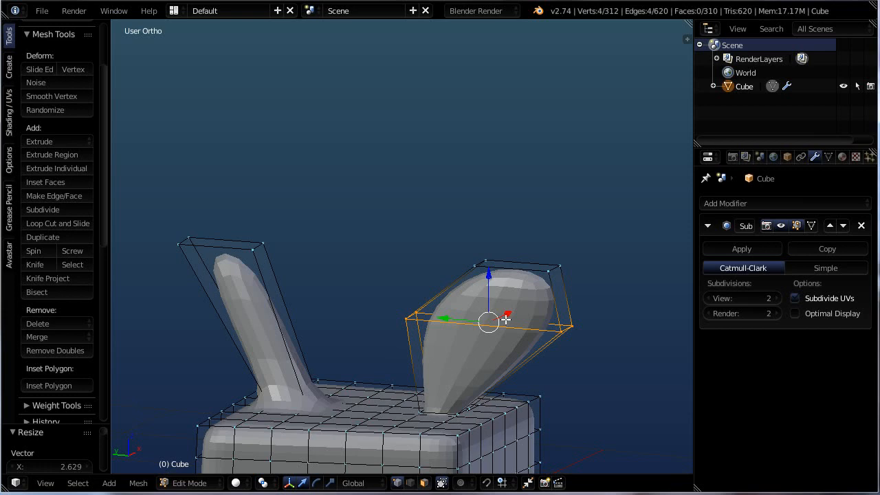
Subdivide the upper and lower edges of one grid face on the cube's front side with one cut each.
{"action": "middle_click_drag", "start_coordinate": [506, 319], "coordinate": [323, 234]}
{"action": "scroll", "coordinate": [356, 235], "scroll_direction": "up", "scroll_amount": 3}
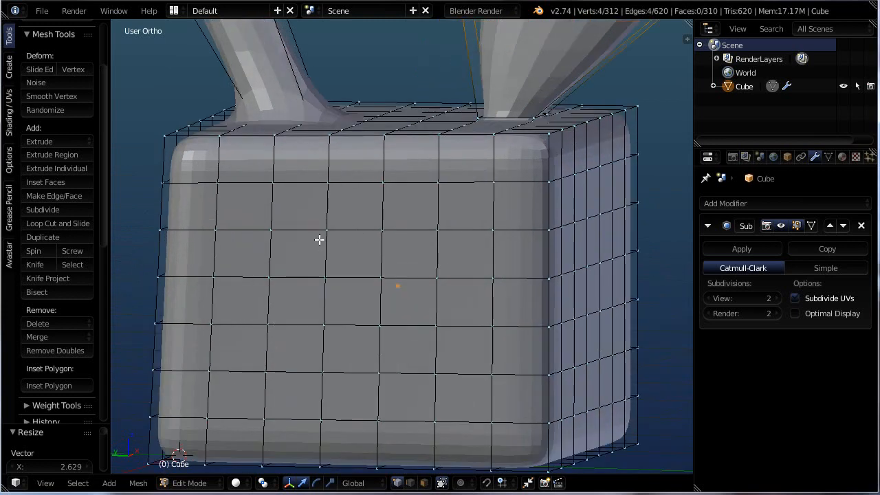
{"action": "right_click", "coordinate": [323, 233]}
{"action": "right_click", "coordinate": [272, 228], "text": "shift"}
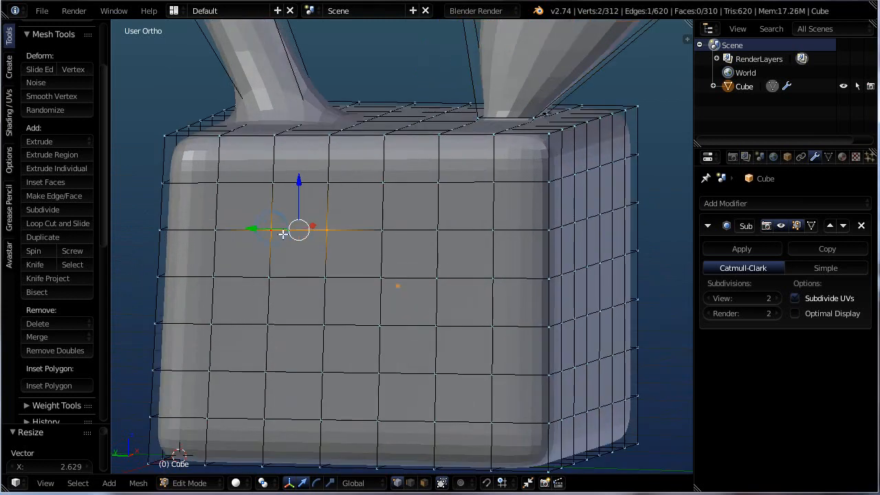
{"action": "key", "text": "w"}
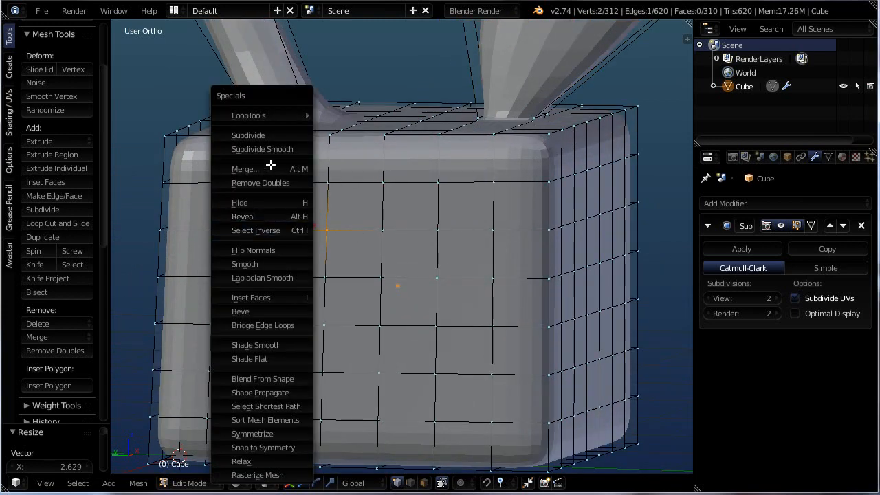
{"action": "left_click", "coordinate": [257, 136]}
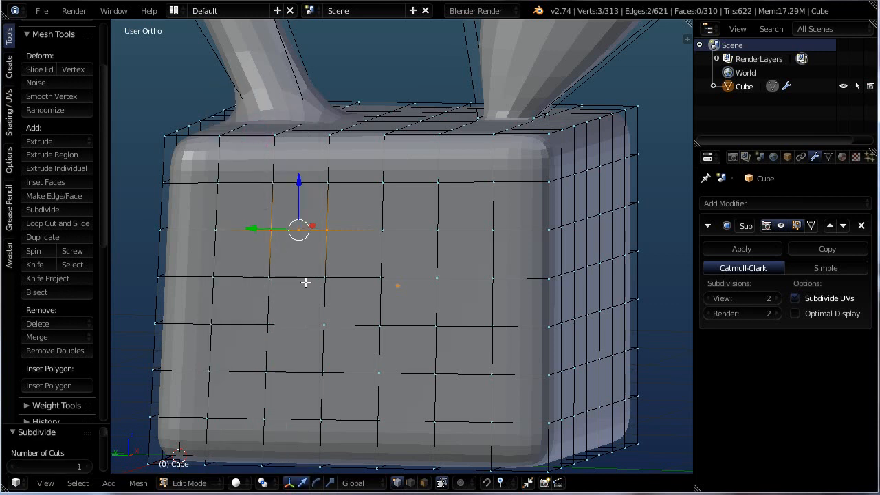
{"action": "right_click", "coordinate": [269, 277]}
{"action": "right_click", "coordinate": [325, 278], "text": "shift"}
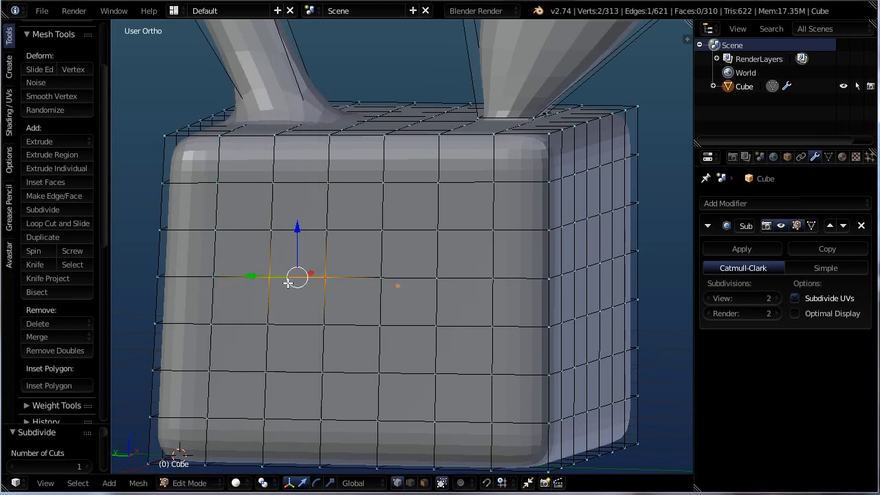
{"action": "key", "text": "w"}
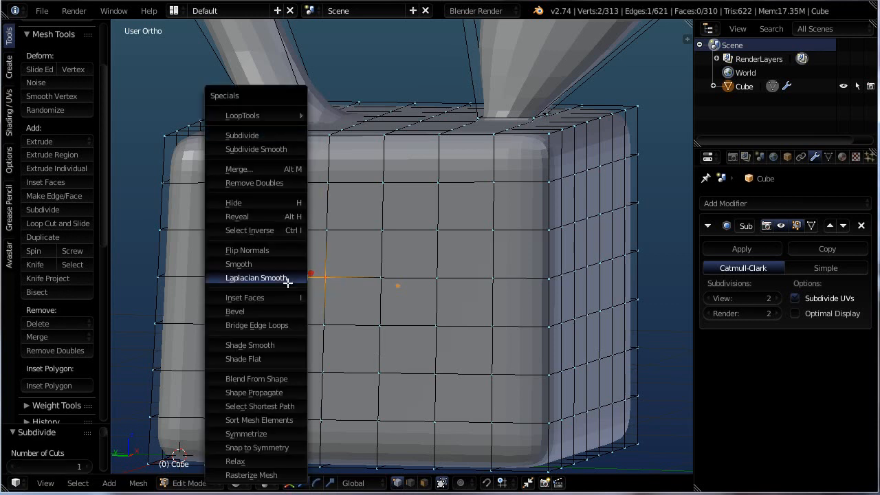
{"action": "left_click", "coordinate": [249, 135]}
Move the midpoint vertices of the face's lower and upper edges outward, one down and the other up.
{"action": "scroll", "coordinate": [314, 365], "scroll_direction": "up", "scroll_amount": 2}
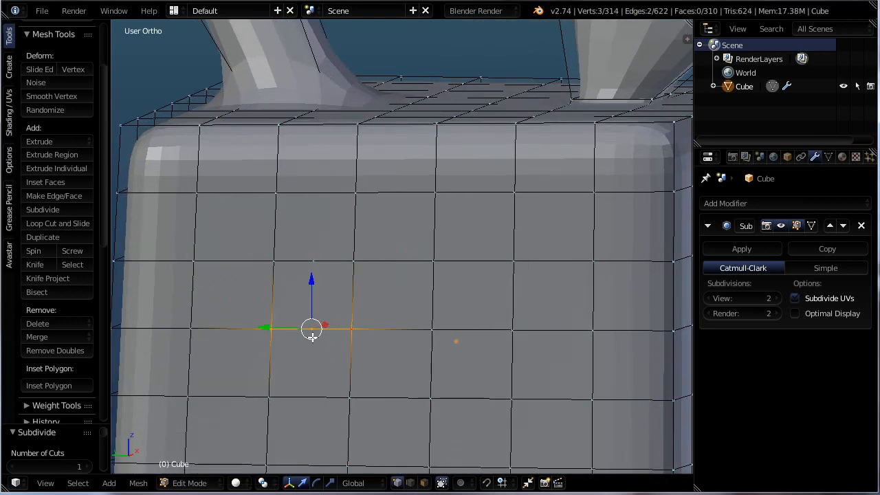
{"action": "right_click", "coordinate": [312, 334]}
{"action": "key", "text": "g"}
{"action": "left_click", "coordinate": [312, 297]}
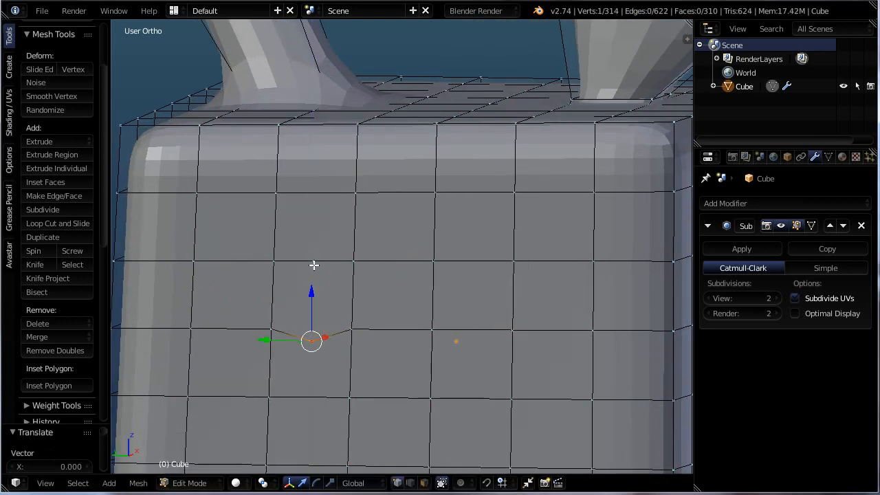
{"action": "right_click", "coordinate": [314, 265]}
{"action": "left_click_drag", "start_coordinate": [314, 210], "coordinate": [315, 195]}
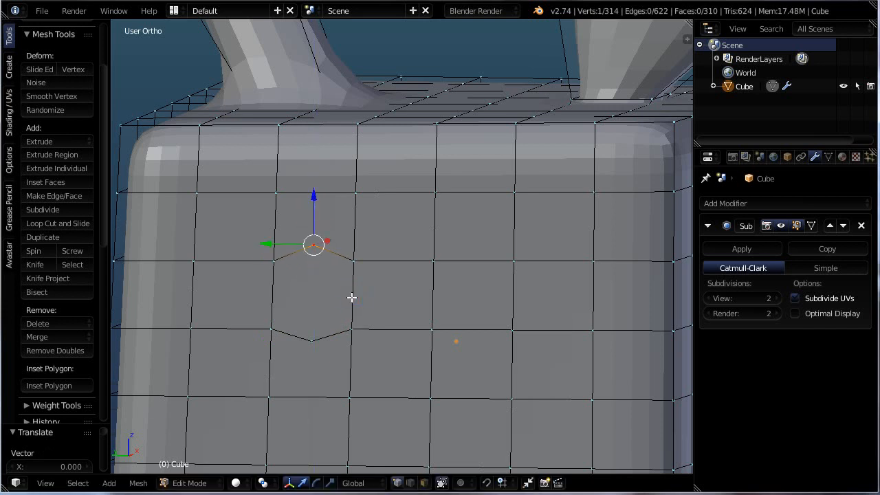
Subdivide the two vertical edges of the same face with one cut each.
{"action": "right_click", "coordinate": [353, 262]}
{"action": "right_click", "coordinate": [351, 328], "text": "shift"}
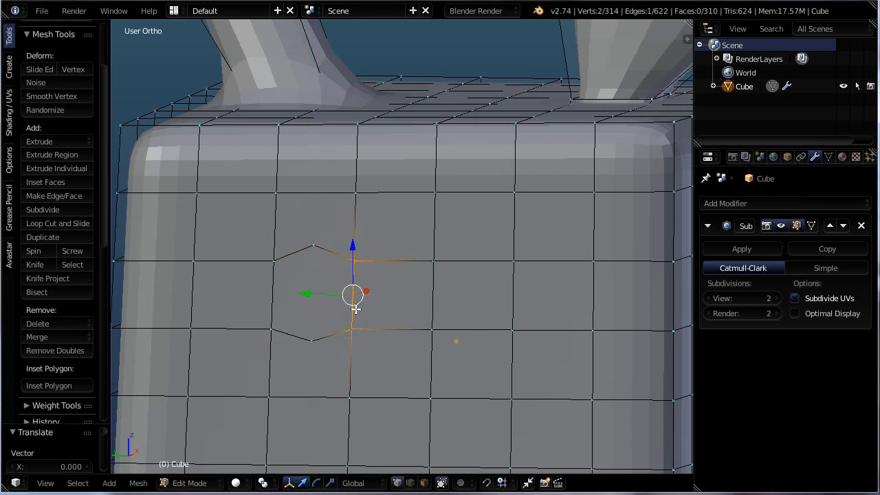
{"action": "key", "text": "w"}
{"action": "left_click", "coordinate": [333, 136]}
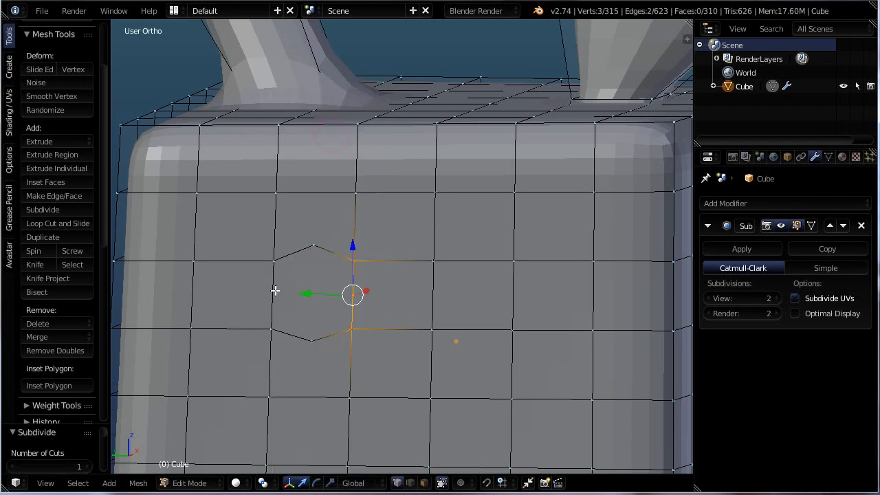
{"action": "right_click_drag", "start_coordinate": [273, 261], "coordinate": [271, 326]}
{"action": "right_click", "coordinate": [273, 325]}
{"action": "right_click", "coordinate": [273, 328]}
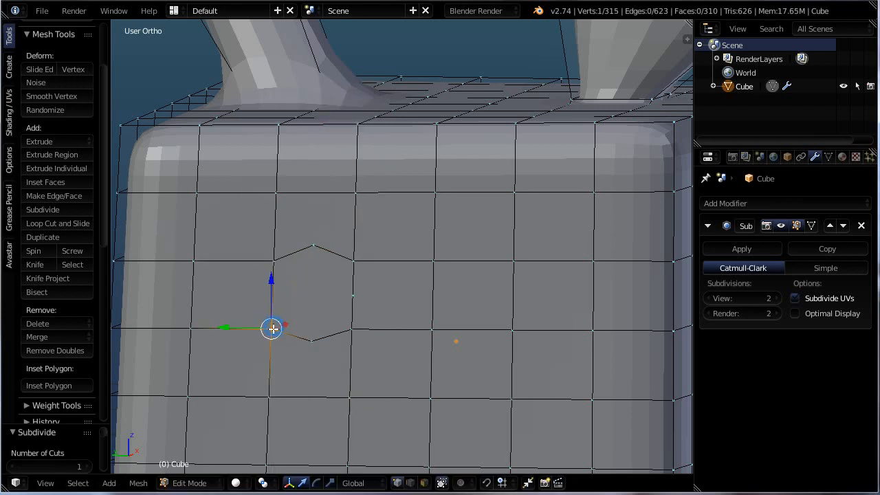
{"action": "right_click", "coordinate": [271, 262], "text": "shift"}
{"action": "key", "text": "w"}
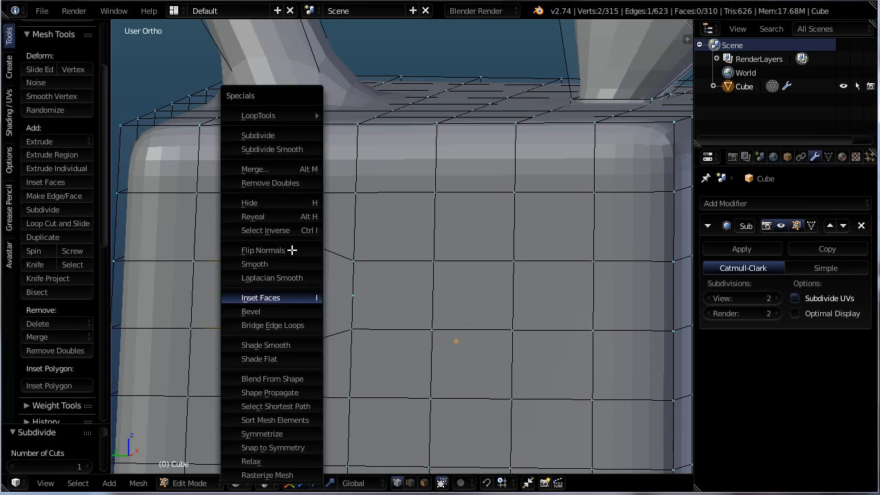
{"action": "left_click", "coordinate": [267, 136]}
Move the midpoint vertices of the face's two vertical edges outward along Y to form an octagon.
{"action": "scroll", "coordinate": [301, 310], "scroll_direction": "up", "scroll_amount": 2}
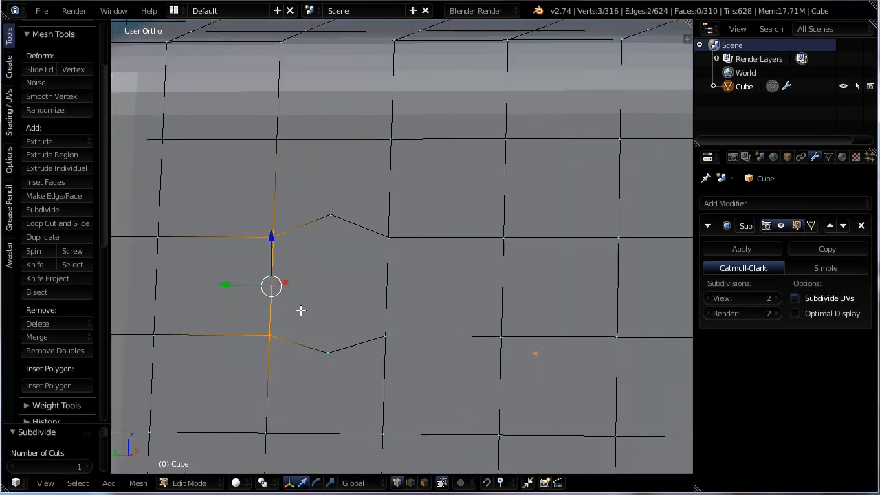
{"action": "right_click", "coordinate": [271, 285]}
{"action": "key", "text": "g"}
{"action": "key", "text": "y"}
{"action": "left_click_drag", "start_coordinate": [215, 286], "coordinate": [215, 286]}
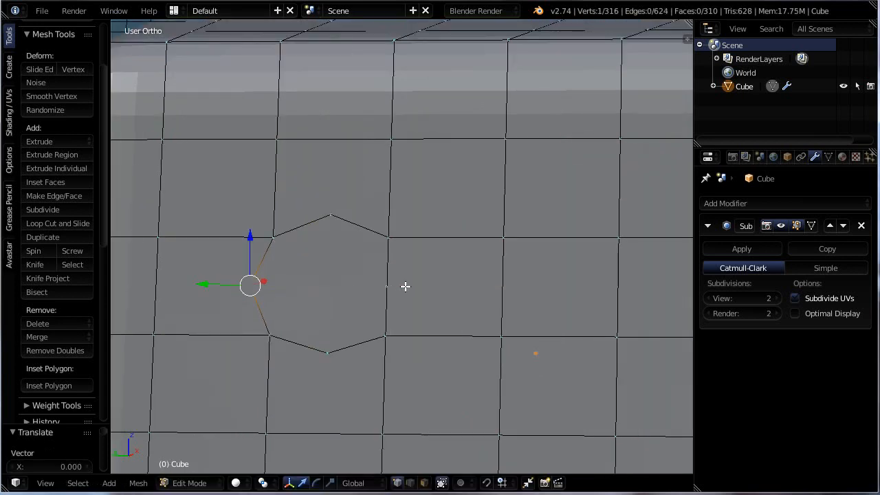
{"action": "right_click", "coordinate": [391, 285]}
{"action": "key", "text": "g"}
{"action": "key", "text": "y"}
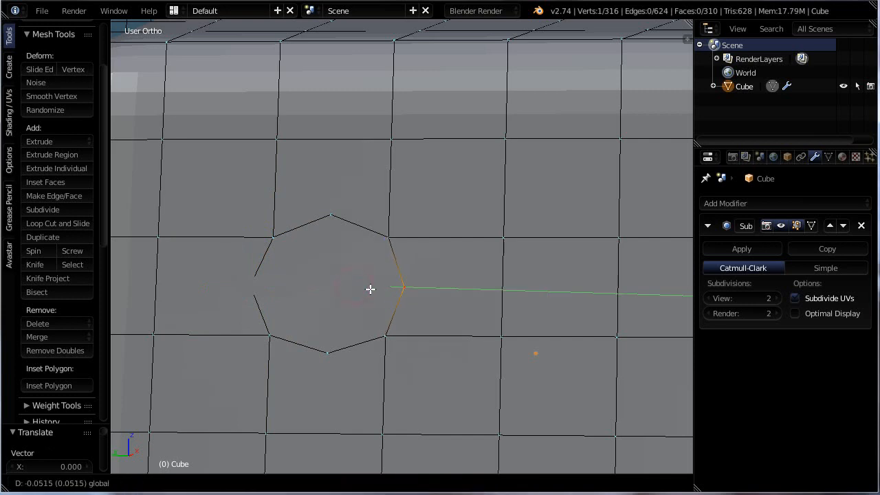
{"action": "left_click", "coordinate": [374, 289]}
Switch to face selection and extrude the octagonal face slightly into the cube.
{"action": "key", "text": "ctrl+Tab"}
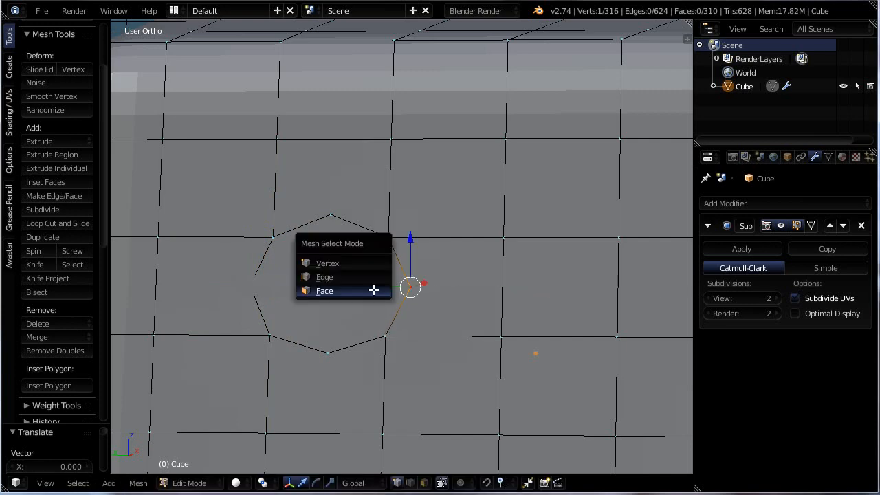
{"action": "left_click", "coordinate": [334, 290]}
{"action": "middle_click_drag", "start_coordinate": [357, 333], "coordinate": [323, 275]}
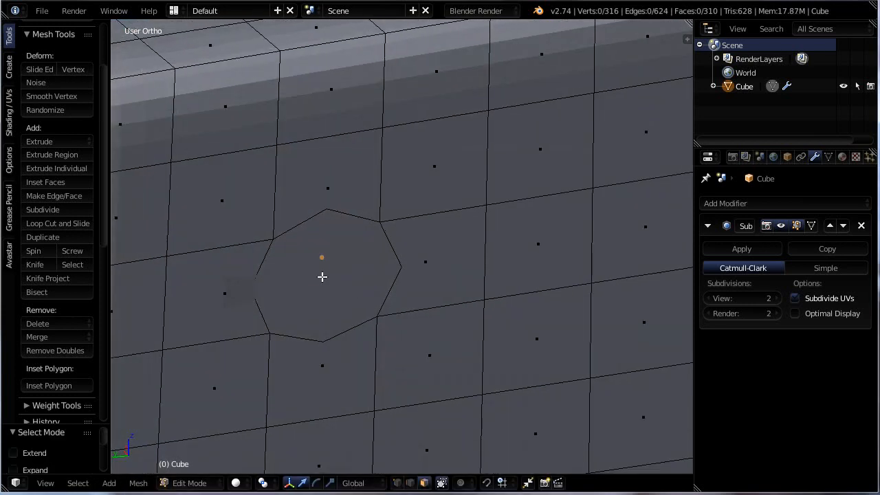
{"action": "right_click", "coordinate": [323, 275]}
{"action": "middle_click_drag", "start_coordinate": [357, 318], "coordinate": [377, 354]}
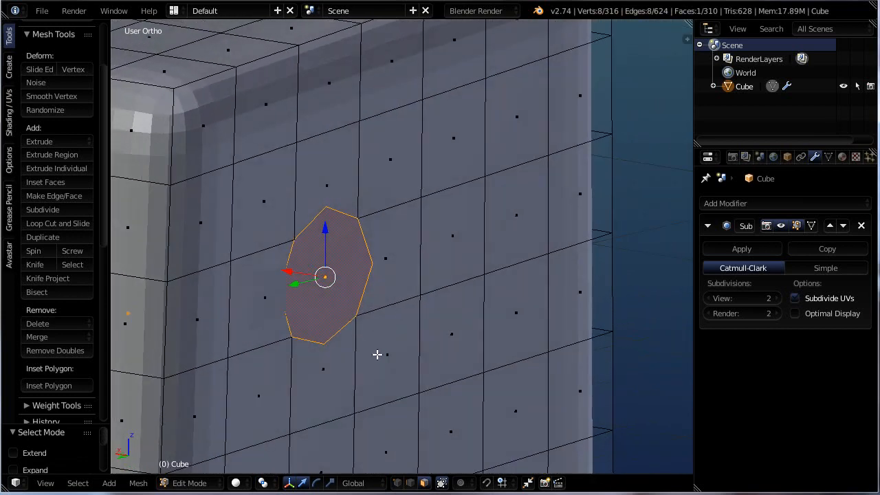
{"action": "key", "text": "e"}
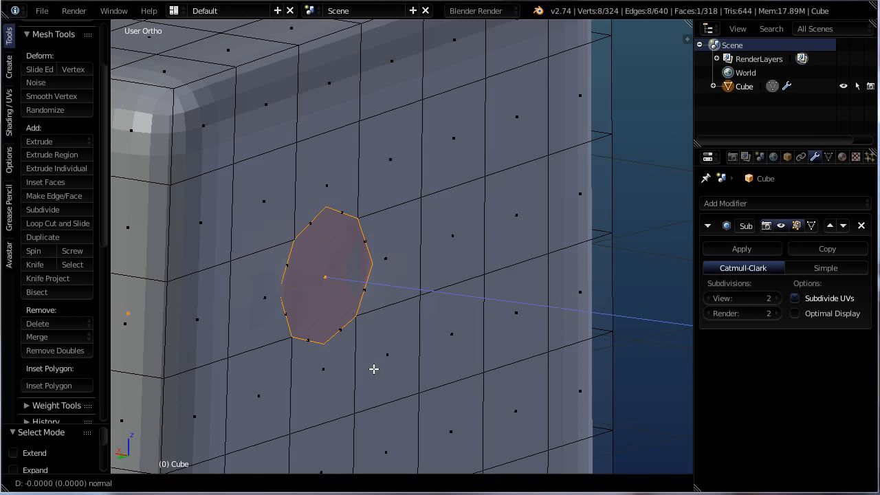
{"action": "middle_click", "coordinate": [374, 369]}
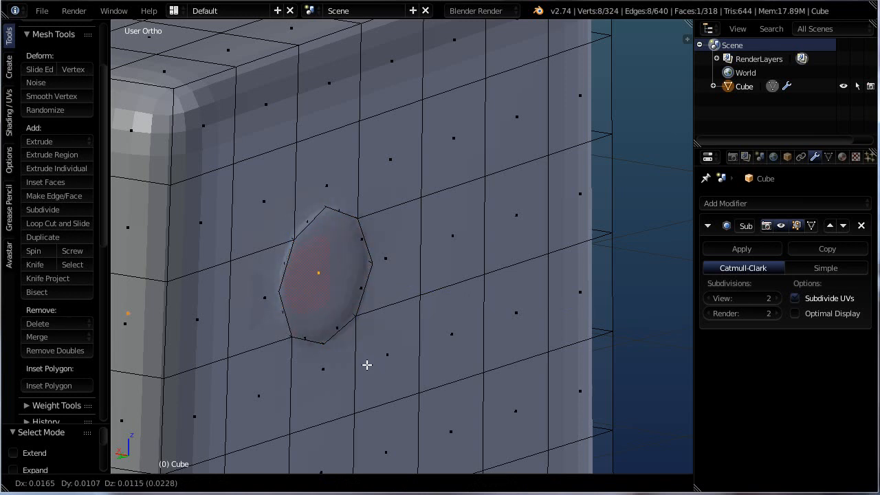
{"action": "left_click", "coordinate": [365, 362]}
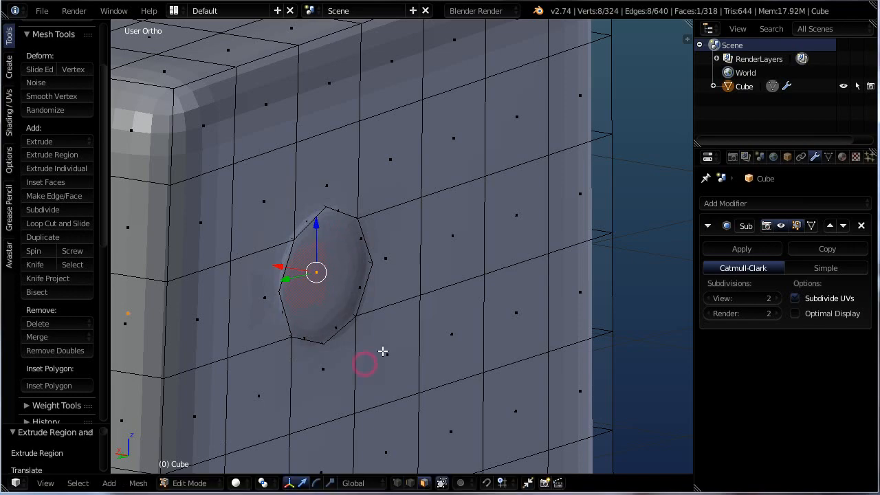
Push the extruded octagonal face about 0.019 deeper into the cube along X.
{"action": "scroll", "coordinate": [378, 352], "scroll_direction": "down", "scroll_amount": 4}
{"action": "middle_click_drag", "start_coordinate": [320, 345], "coordinate": [371, 353]}
{"action": "scroll", "coordinate": [395, 323], "scroll_direction": "up", "scroll_amount": 5}
{"action": "middle_click_drag", "start_coordinate": [341, 324], "coordinate": [239, 287]}
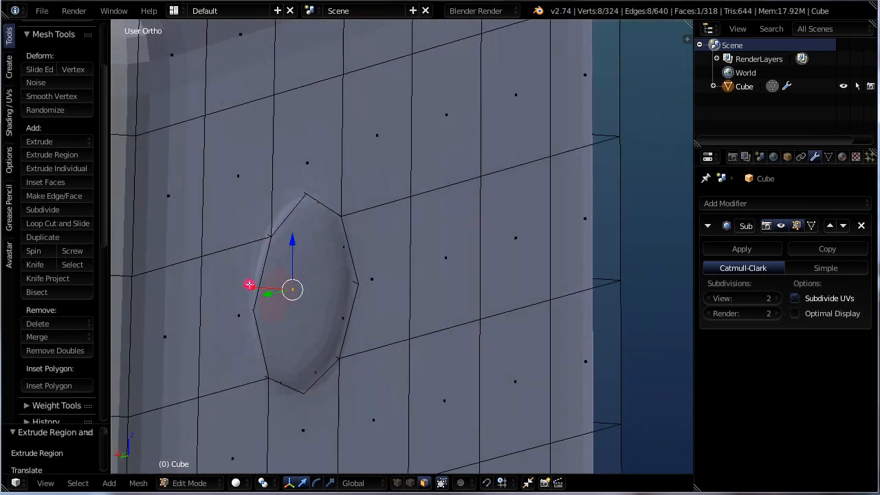
{"action": "left_click_drag", "start_coordinate": [249, 284], "coordinate": [241, 281]}
{"action": "middle_click_drag", "start_coordinate": [277, 303], "coordinate": [238, 318]}
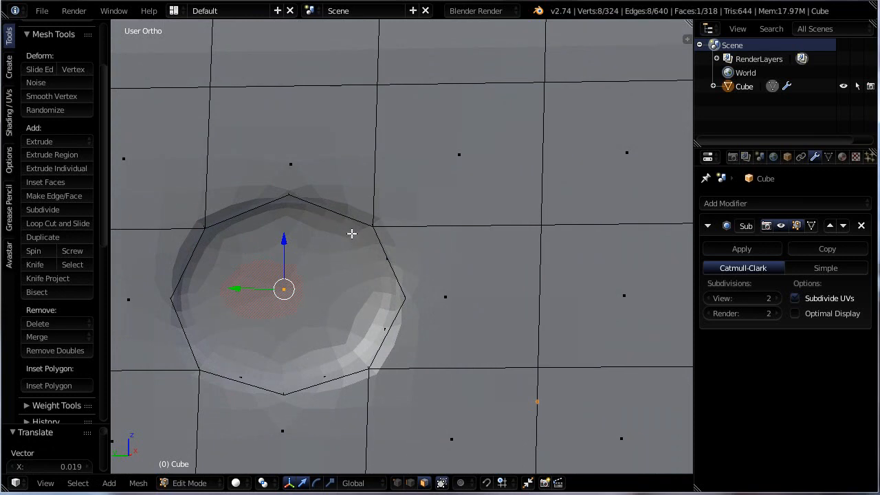
{"action": "mouse_move", "coordinate": [271, 335]}
{"action": "middle_mouse_down"}
{"action": "mouse_move", "coordinate": [318, 336]}
{"action": "mouse_move", "coordinate": [301, 337]}
{"action": "mouse_move", "coordinate": [326, 290]}
{"action": "mouse_move", "coordinate": [316, 281]}
{"action": "mouse_move", "coordinate": [339, 294]}
{"action": "mouse_move", "coordinate": [403, 288]}
{"action": "mouse_move", "coordinate": [289, 270]}
{"action": "mouse_move", "coordinate": [241, 290]}
{"action": "mouse_move", "coordinate": [258, 284]}
{"action": "middle_mouse_up"}
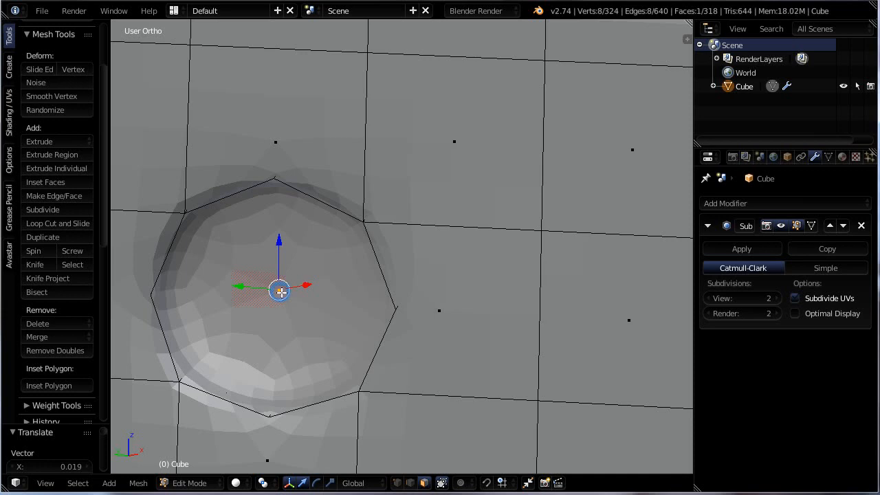
Extrude the recessed face again, about 0.03 inward along the global X axis.
{"action": "middle_click_drag", "start_coordinate": [319, 358], "coordinate": [422, 349]}
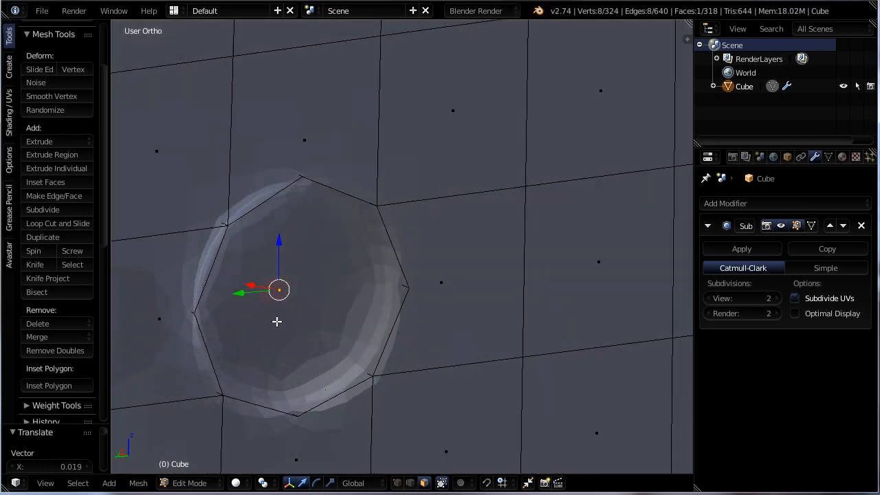
{"action": "key", "text": "e"}
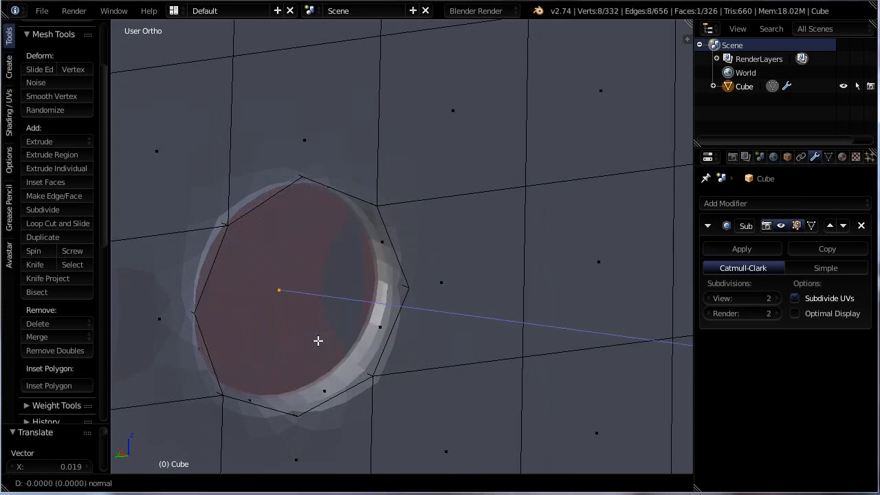
{"action": "key", "text": "x"}
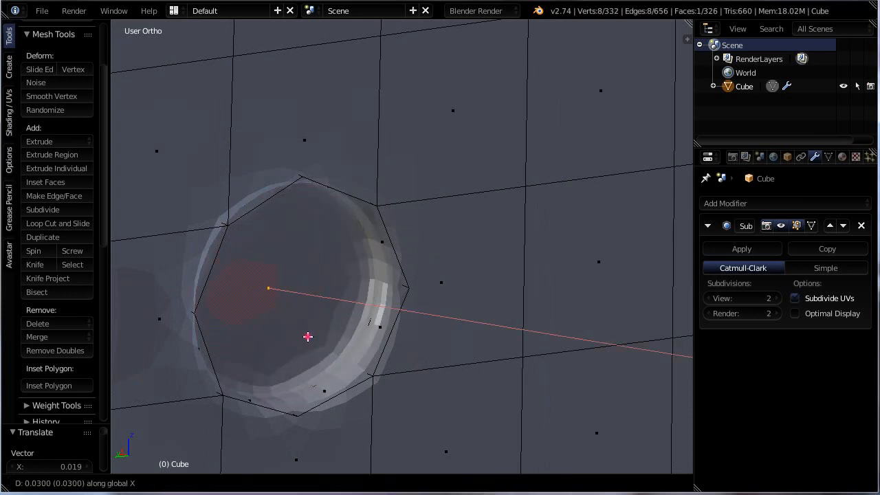
{"action": "left_click", "coordinate": [309, 337]}
{"action": "scroll", "coordinate": [313, 341], "scroll_direction": "up", "scroll_amount": 2}
{"action": "mouse_move", "coordinate": [311, 319]}
{"action": "middle_mouse_down"}
{"action": "mouse_move", "coordinate": [328, 328]}
{"action": "mouse_move", "coordinate": [221, 308]}
{"action": "mouse_move", "coordinate": [316, 307]}
{"action": "middle_mouse_up"}
{"action": "scroll", "coordinate": [325, 321], "scroll_direction": "down", "scroll_amount": 3}
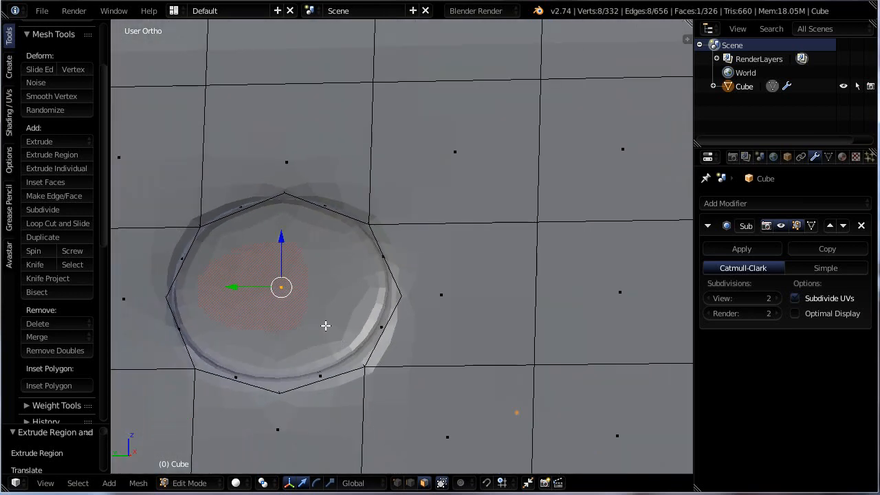
{"action": "middle_click_drag", "start_coordinate": [313, 343], "coordinate": [423, 280], "text": "shift"}
Return to Object Mode and apply smooth shading to the cube.
{"action": "key", "text": "Tab"}
{"action": "scroll", "coordinate": [440, 312], "scroll_direction": "down", "scroll_amount": 5}
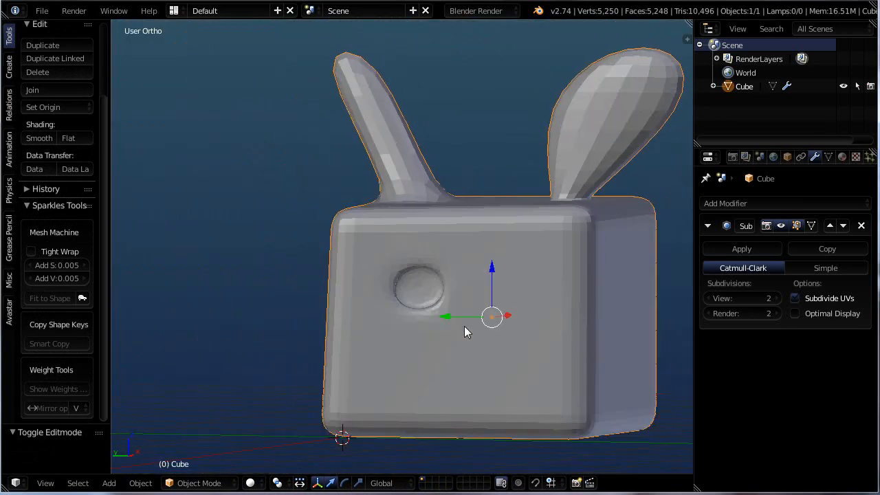
{"action": "mouse_move", "coordinate": [464, 326]}
{"action": "middle_mouse_down"}
{"action": "mouse_move", "coordinate": [514, 317]}
{"action": "mouse_move", "coordinate": [522, 305]}
{"action": "mouse_move", "coordinate": [501, 314]}
{"action": "middle_mouse_up"}
{"action": "scroll", "coordinate": [523, 305], "scroll_direction": "up", "scroll_amount": 5}
{"action": "scroll", "coordinate": [542, 293], "scroll_direction": "up", "scroll_amount": 1}
{"action": "left_click", "coordinate": [41, 138]}
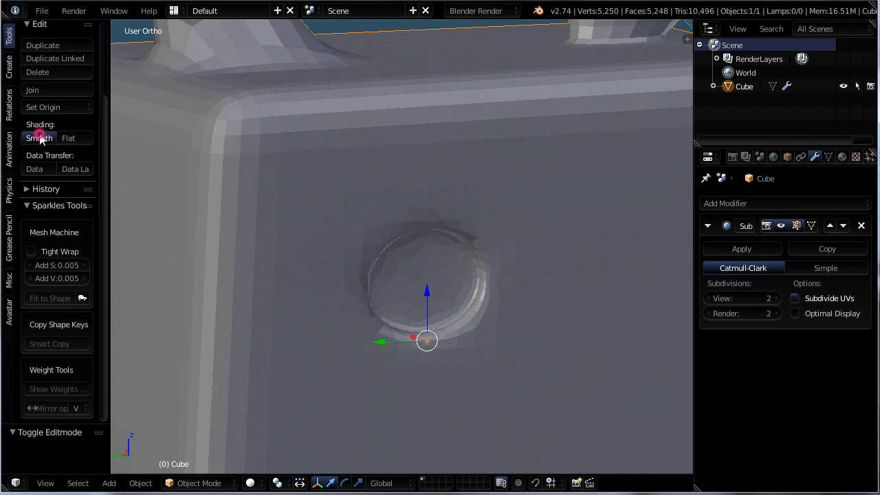
{"action": "scroll", "coordinate": [515, 300], "scroll_direction": "up", "scroll_amount": 1}
{"action": "mouse_move", "coordinate": [514, 300]}
{"action": "middle_mouse_down"}
{"action": "mouse_move", "coordinate": [536, 281]}
{"action": "mouse_move", "coordinate": [515, 280]}
{"action": "middle_mouse_up"}
{"action": "scroll", "coordinate": [488, 186], "scroll_direction": "up", "scroll_amount": 3}
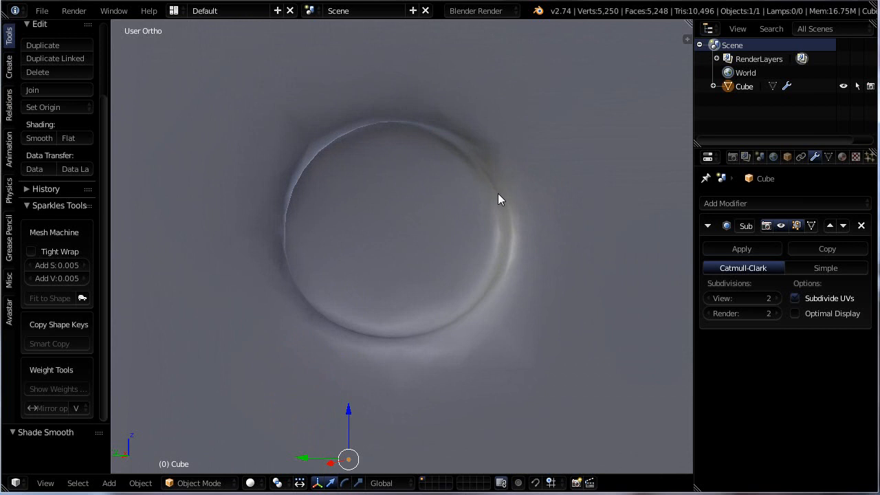
In Edit Mode, select the eight outer rim vertices of the octagonal recess and set their edge crease to 1.000.
{"action": "key", "text": "Tab"}
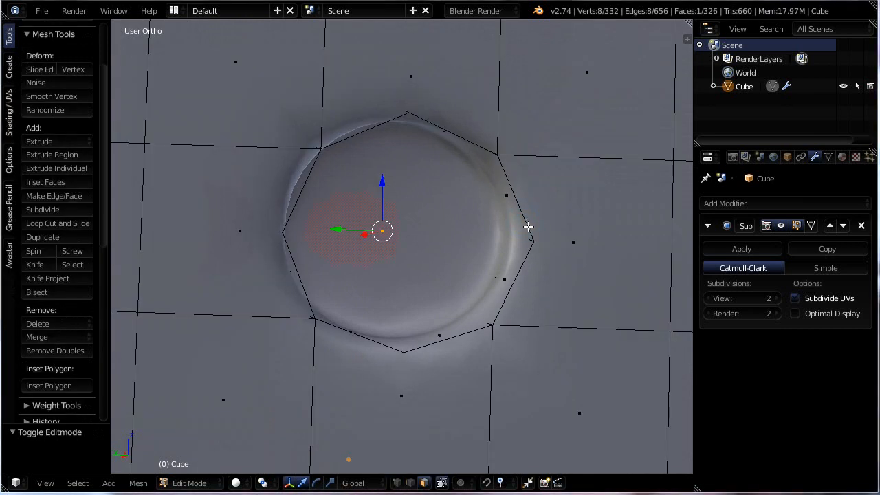
{"action": "right_click", "coordinate": [528, 245]}
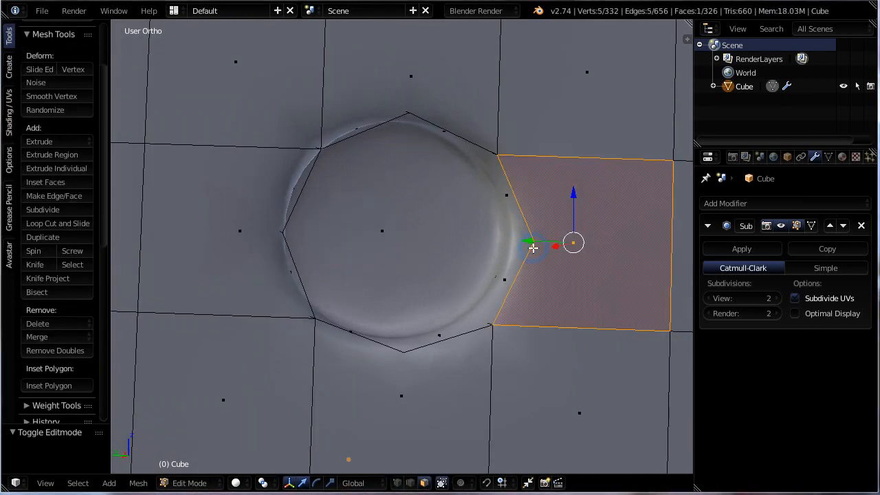
{"action": "key", "text": "ctrl+Tab"}
{"action": "left_click", "coordinate": [507, 222]}
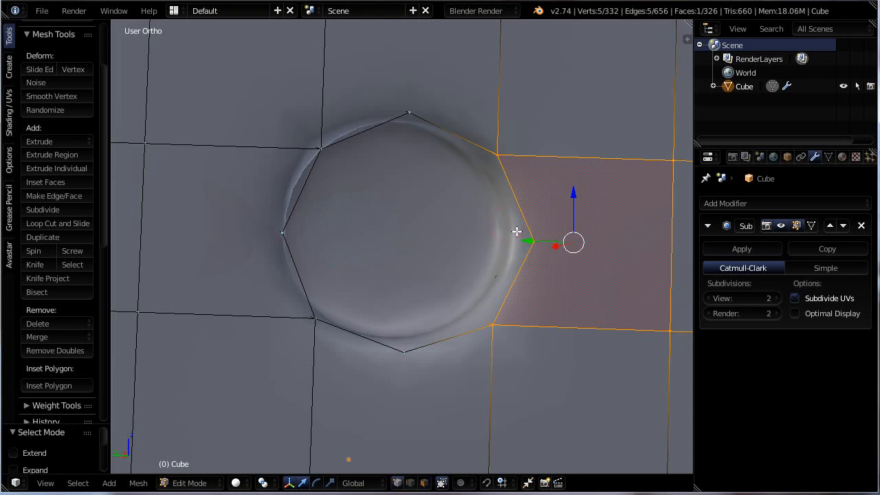
{"action": "right_click", "coordinate": [497, 157]}
{"action": "right_click", "coordinate": [417, 110], "text": "shift"}
{"action": "right_click", "coordinate": [321, 147], "text": "shift"}
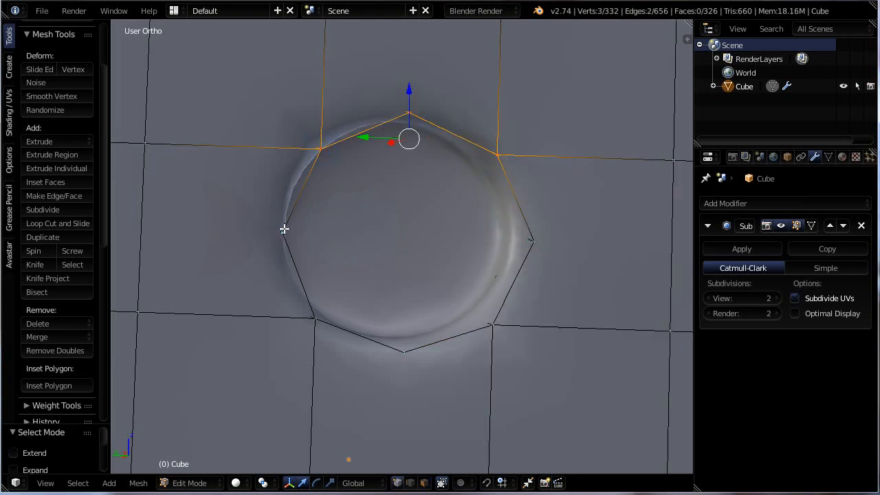
{"action": "right_click", "coordinate": [284, 231], "text": "shift"}
{"action": "right_click", "coordinate": [306, 310], "text": "shift"}
{"action": "right_click", "coordinate": [404, 352], "text": "shift"}
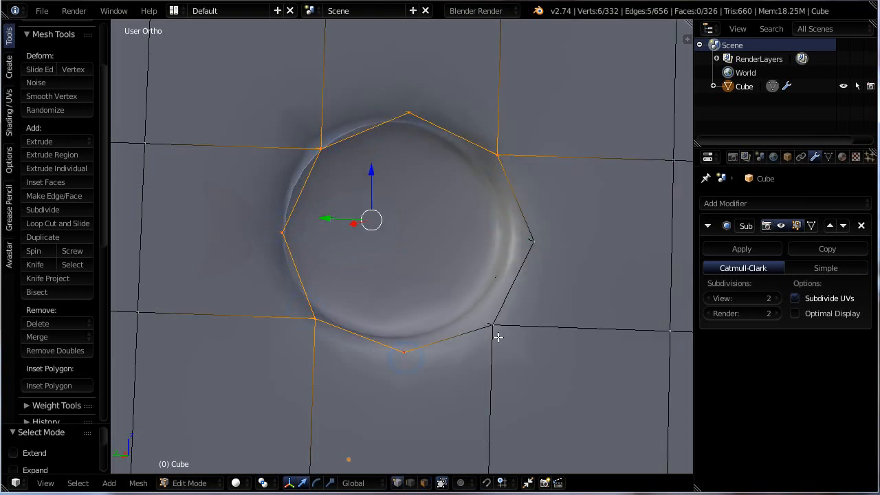
{"action": "right_click", "coordinate": [493, 325], "text": "shift"}
{"action": "right_click", "coordinate": [531, 242], "text": "shift"}
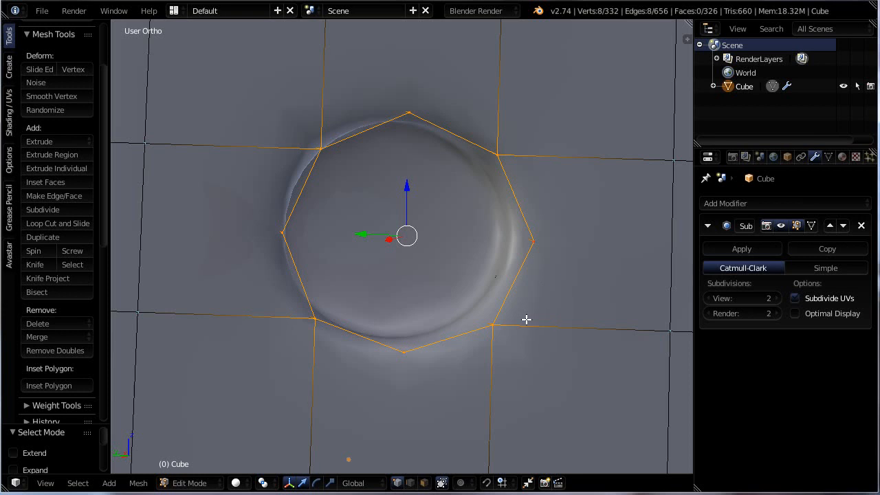
{"action": "key", "text": "shift+e"}
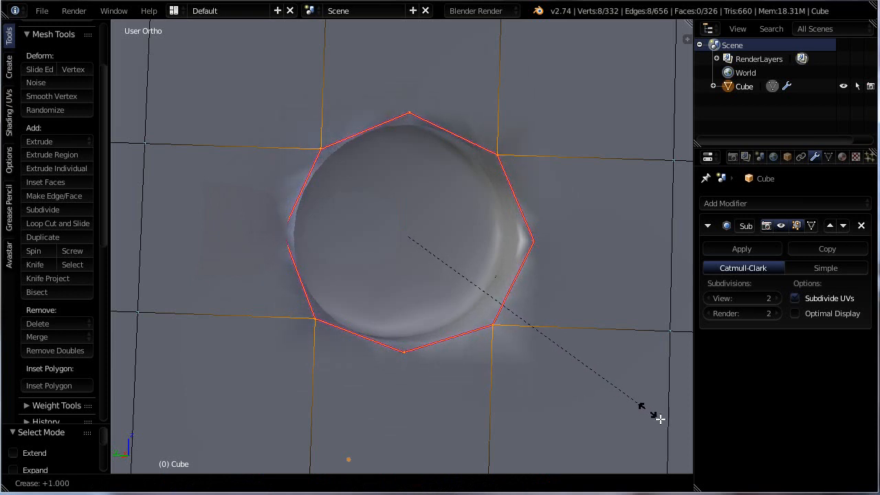
{"action": "left_click", "coordinate": [693, 440]}
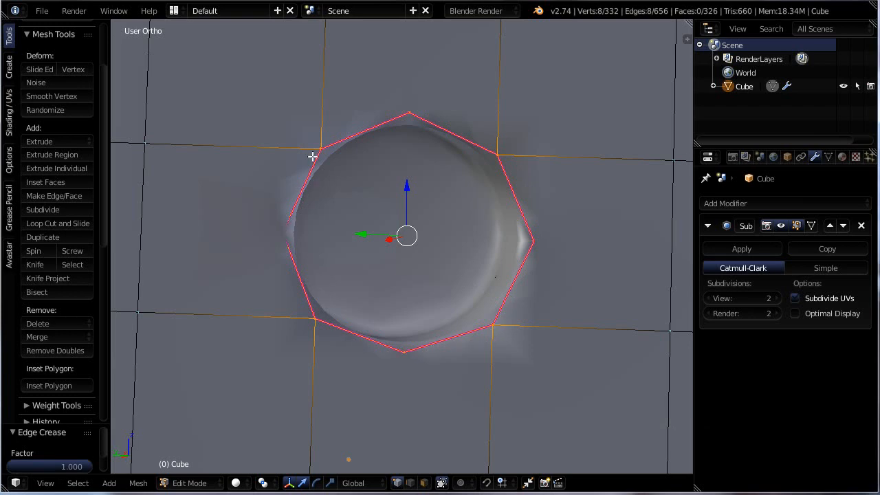
Inspect the creased recess on the cube's front side in Object Mode.
{"action": "key", "text": "Tab"}
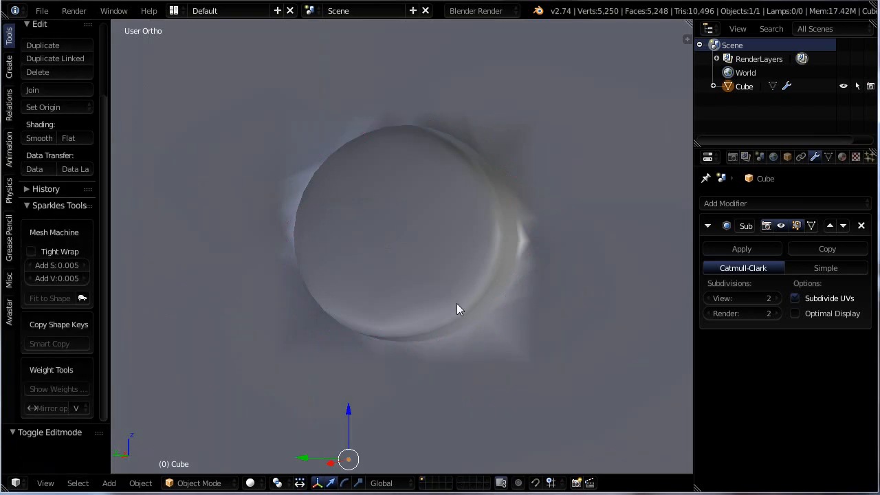
{"action": "middle_click_drag", "start_coordinate": [458, 309], "coordinate": [479, 180]}
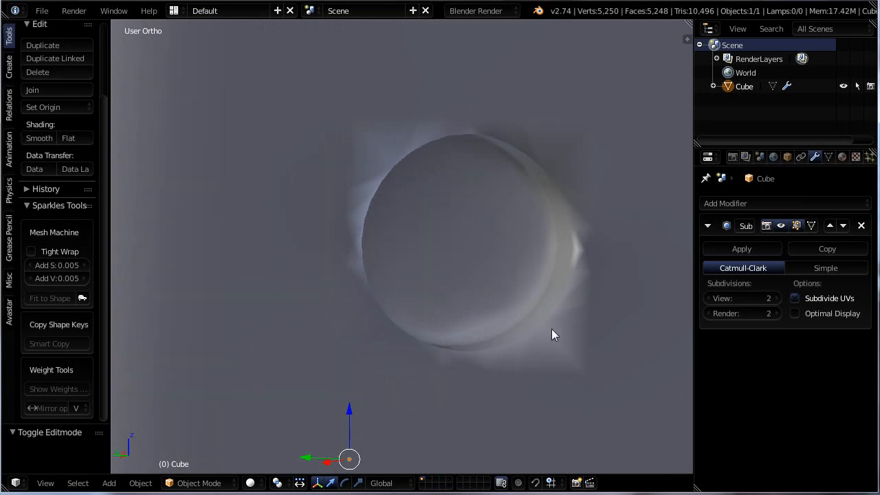
{"action": "scroll", "coordinate": [496, 148], "scroll_direction": "down", "scroll_amount": 7}
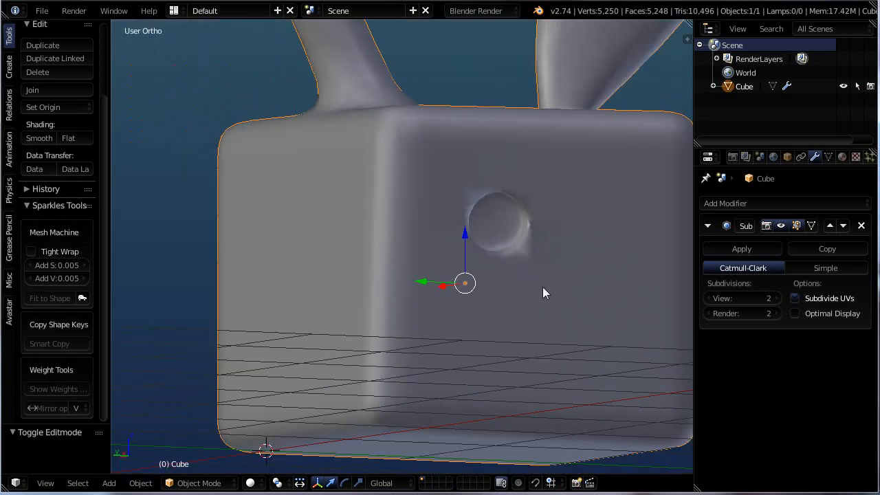
{"action": "middle_click_drag", "start_coordinate": [543, 280], "coordinate": [412, 284], "text": "shift"}
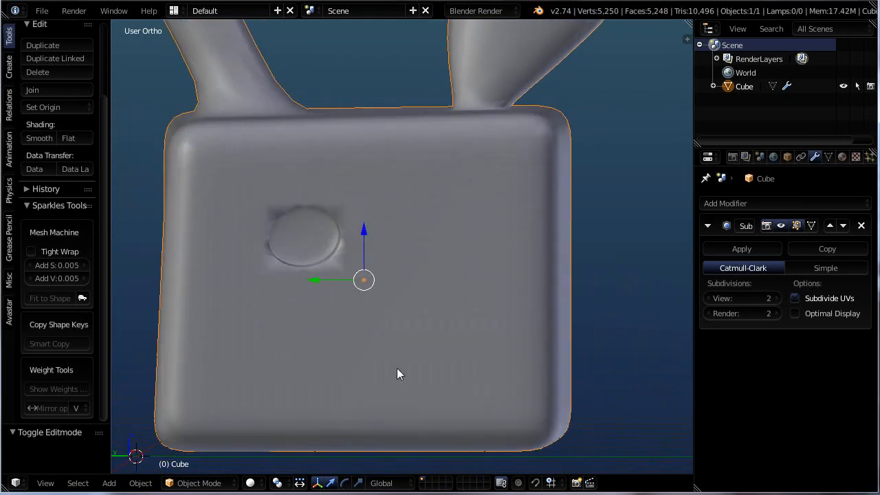
{"action": "middle_click_drag", "start_coordinate": [440, 316], "coordinate": [524, 160]}
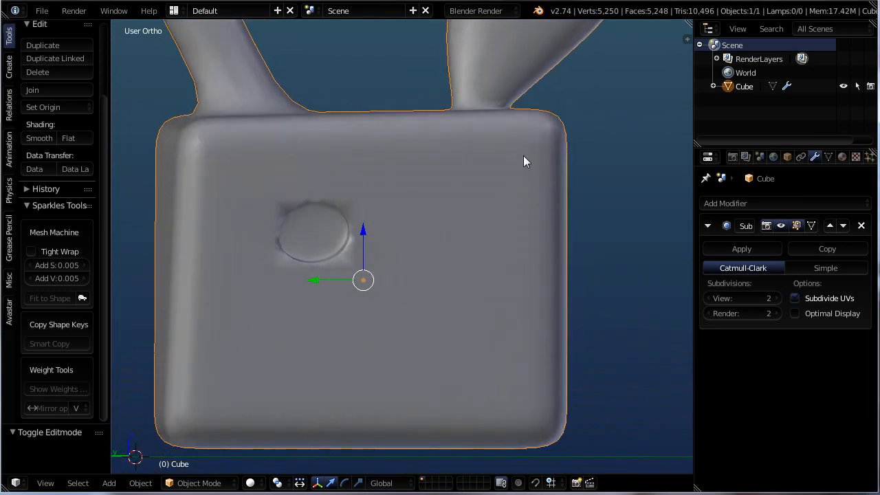
In Edit Mode, select the vertex at the upper corner of the recessed side and move it slightly inward, about -0.035 along X.
{"action": "key", "text": "Tab"}
{"action": "right_click", "coordinate": [562, 112]}
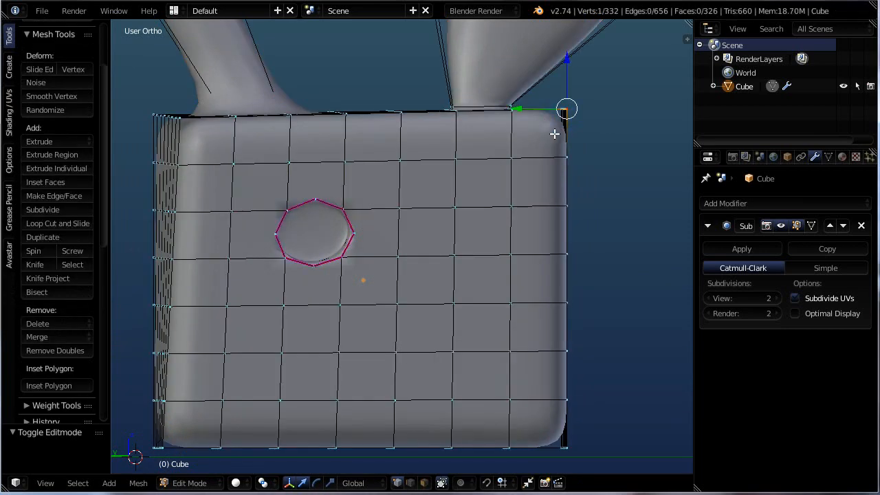
{"action": "mouse_move", "coordinate": [556, 134]}
{"action": "middle_mouse_down"}
{"action": "mouse_move", "coordinate": [521, 165]}
{"action": "mouse_move", "coordinate": [562, 123]}
{"action": "middle_mouse_up"}
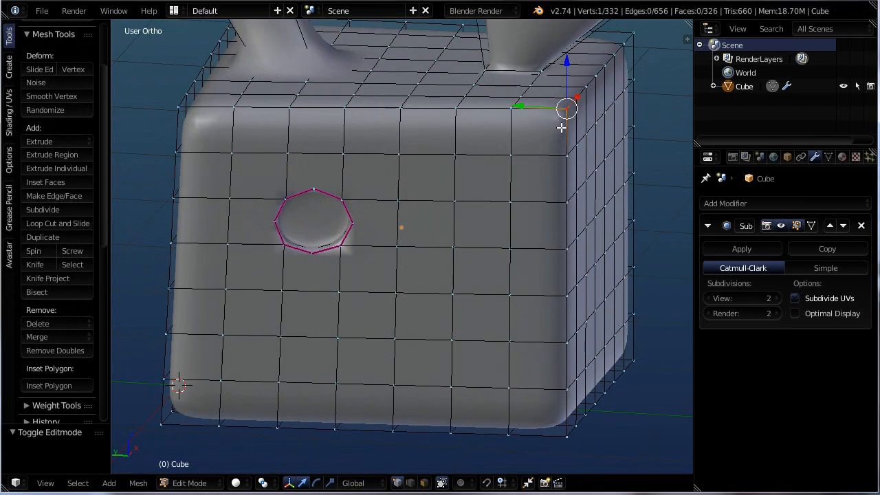
{"action": "key", "text": "g"}
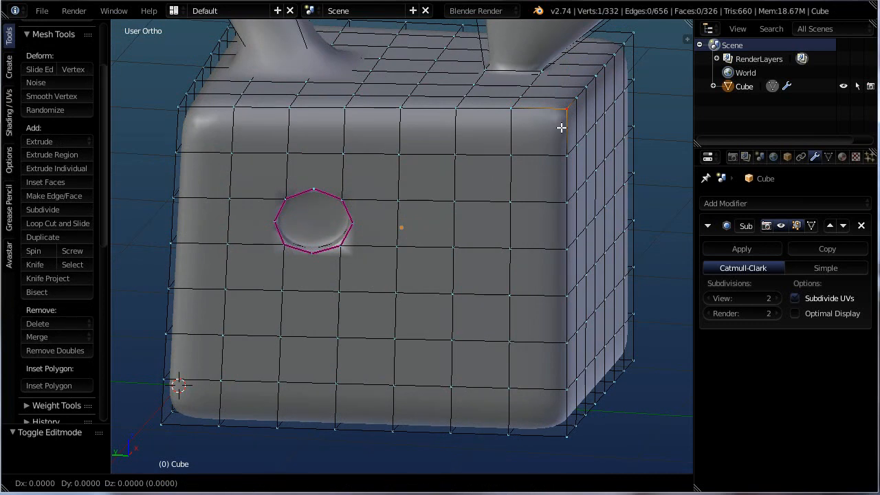
{"action": "left_click", "coordinate": [548, 136]}
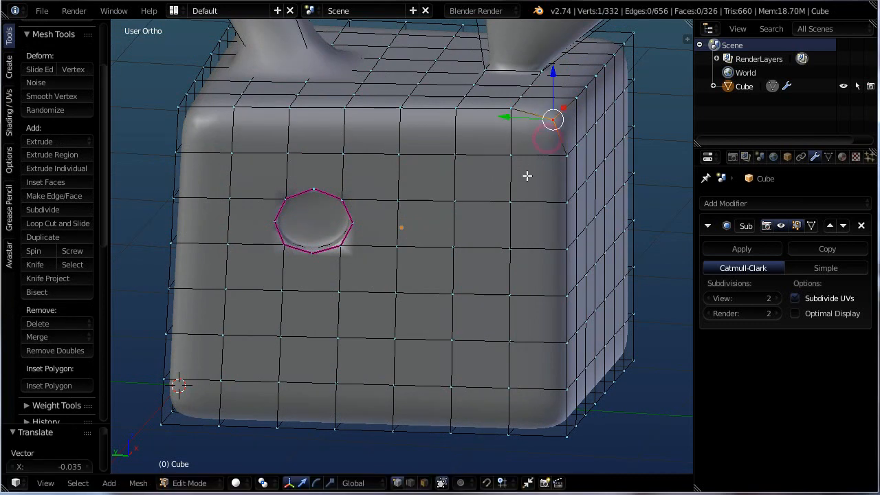
{"action": "middle_click_drag", "start_coordinate": [543, 195], "coordinate": [547, 196]}
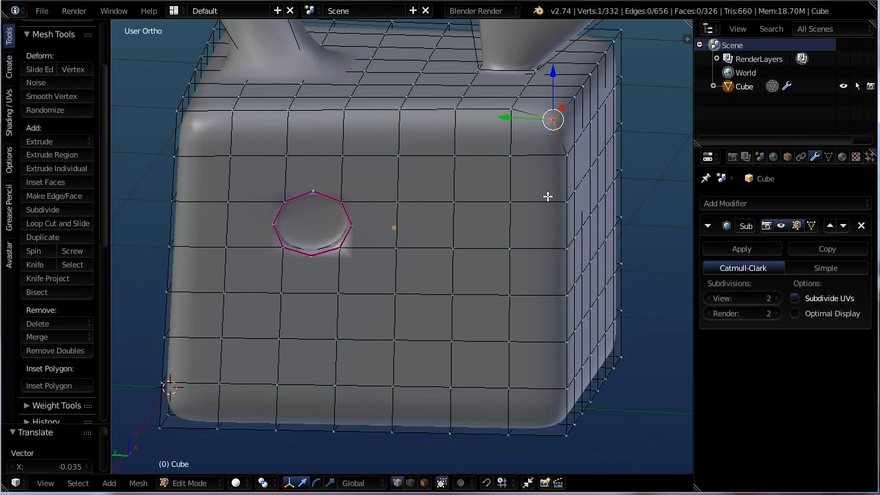
Lower the Subdivision Surface modifier's View subdivisions to 1, then raise them to 3.
{"action": "middle_click_drag", "start_coordinate": [512, 291], "coordinate": [534, 269]}
{"action": "scroll", "coordinate": [505, 292], "scroll_direction": "down", "scroll_amount": 4}
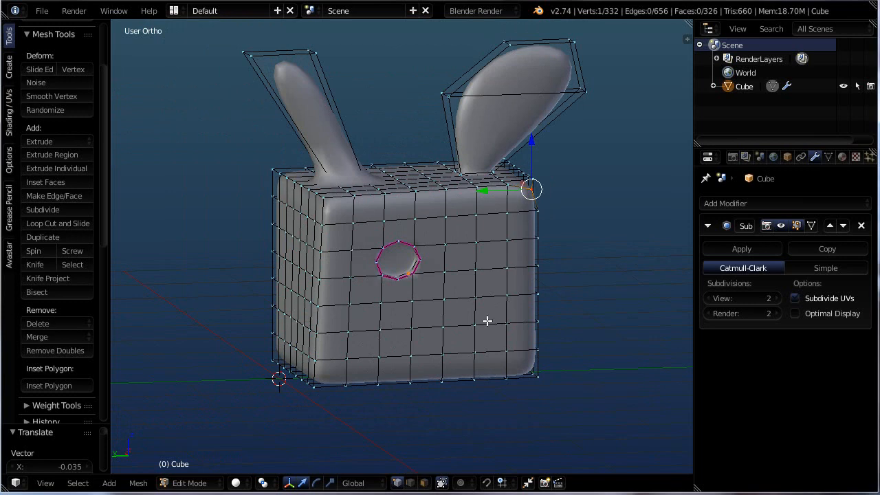
{"action": "middle_click_drag", "start_coordinate": [487, 319], "coordinate": [477, 257]}
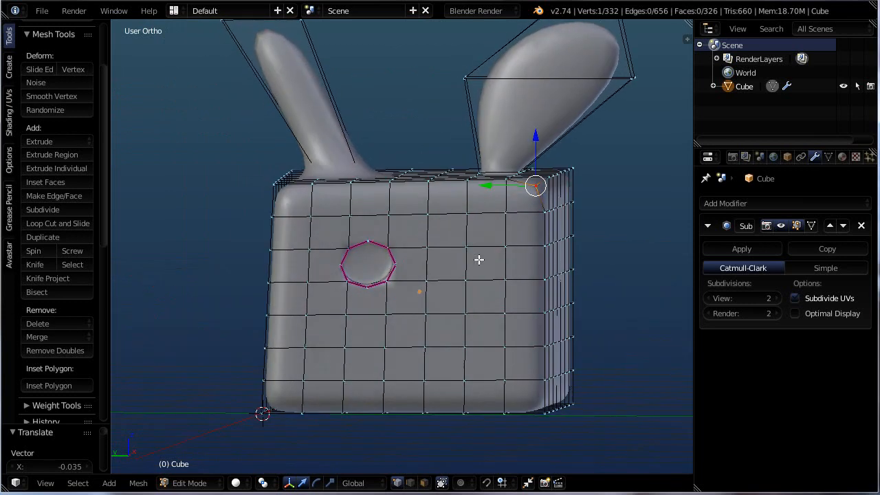
{"action": "middle_click_drag", "start_coordinate": [463, 331], "coordinate": [429, 281]}
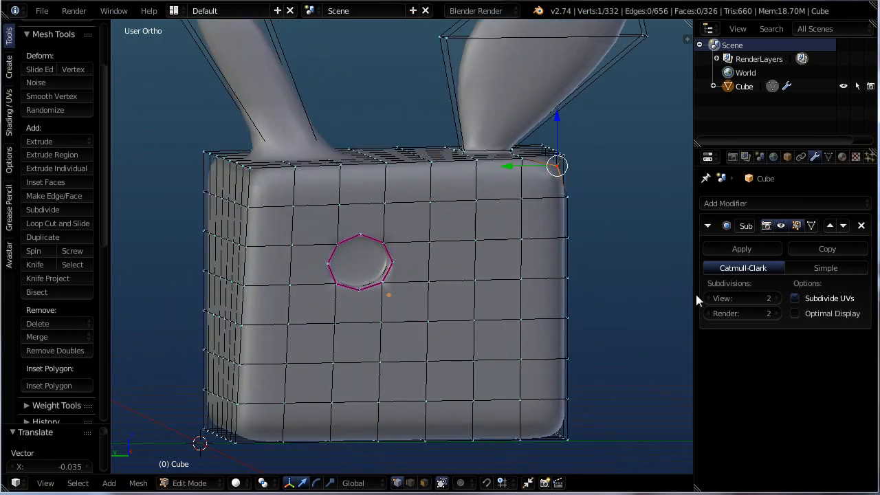
{"action": "left_click", "coordinate": [793, 298]}
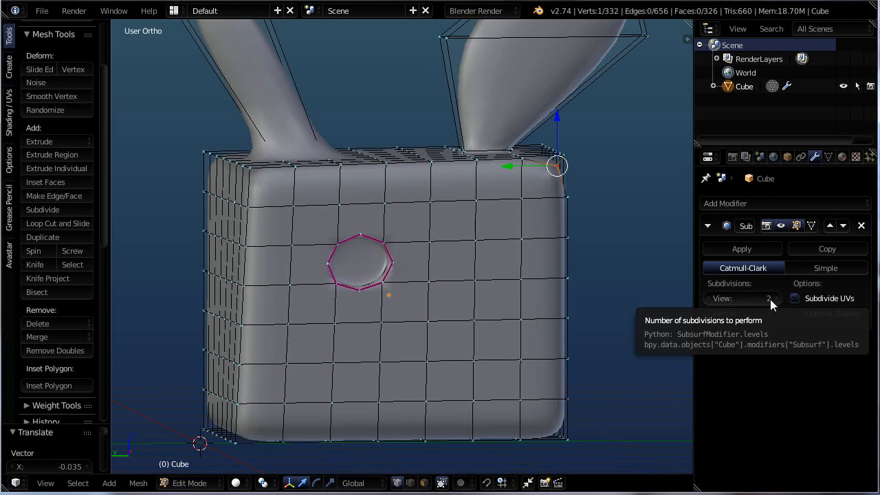
{"action": "left_click", "coordinate": [710, 296]}
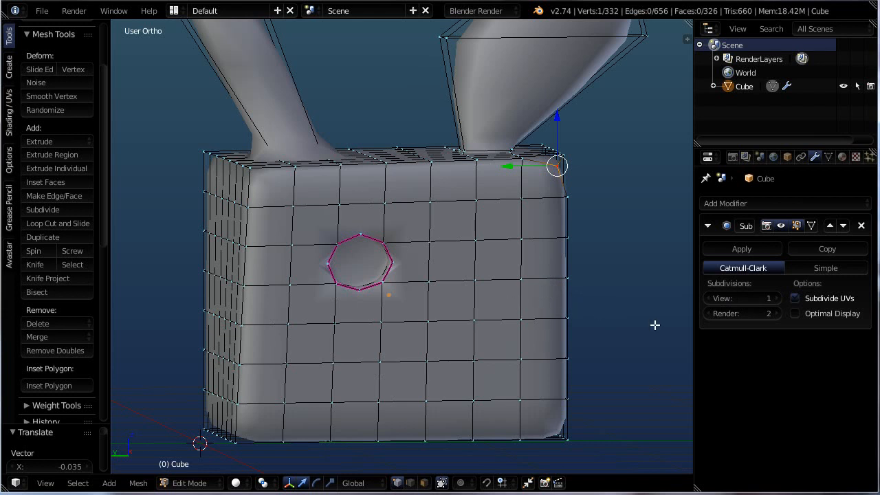
{"action": "left_click", "coordinate": [774, 299]}
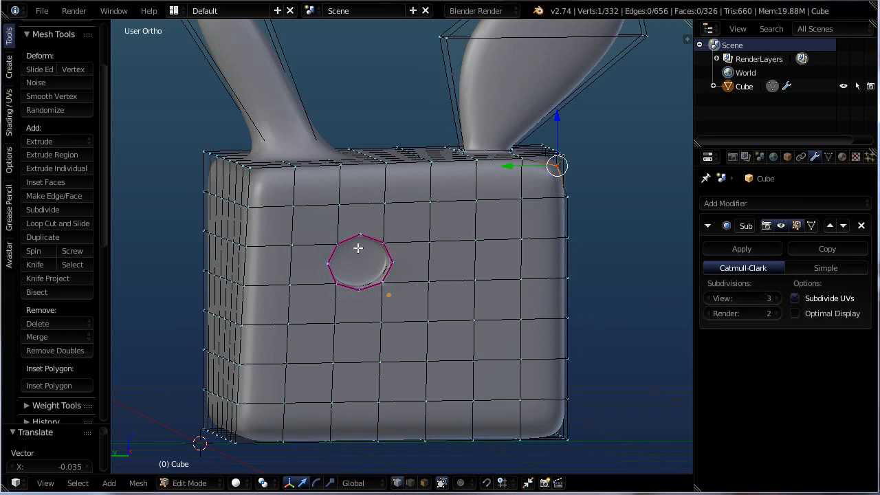
Turn off the Subdivision Surface modifier's viewport display and return the cube to Object Mode.
{"action": "middle_click_drag", "start_coordinate": [428, 265], "coordinate": [449, 298]}
{"action": "scroll", "coordinate": [378, 270], "scroll_direction": "up", "scroll_amount": 3}
{"action": "scroll", "coordinate": [472, 257], "scroll_direction": "down", "scroll_amount": 3}
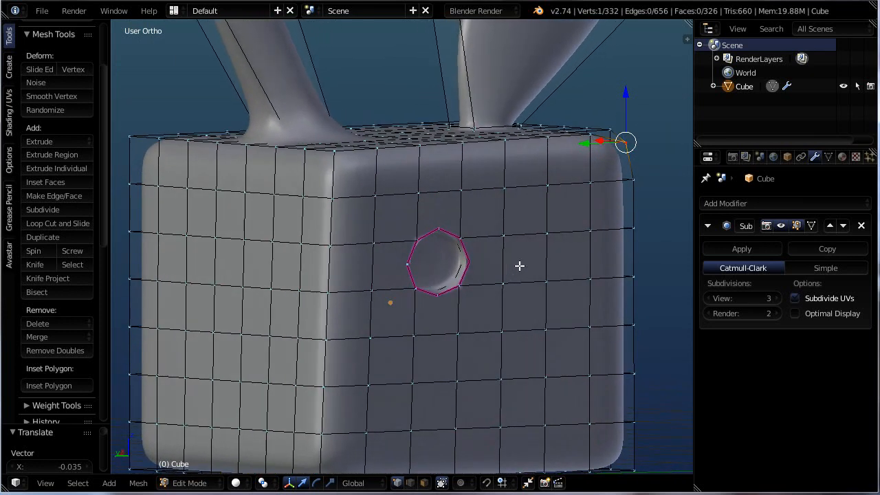
{"action": "scroll", "coordinate": [463, 275], "scroll_direction": "up", "scroll_amount": 1}
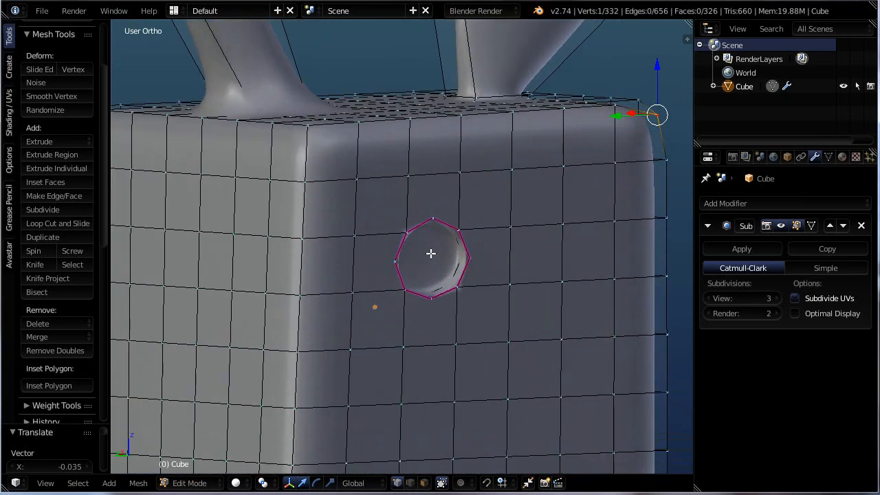
{"action": "left_click", "coordinate": [780, 225]}
{"action": "scroll", "coordinate": [508, 284], "scroll_direction": "down", "scroll_amount": 1}
{"action": "mouse_move", "coordinate": [508, 285]}
{"action": "middle_mouse_down"}
{"action": "mouse_move", "coordinate": [483, 284]}
{"action": "mouse_move", "coordinate": [494, 290]}
{"action": "middle_mouse_up"}
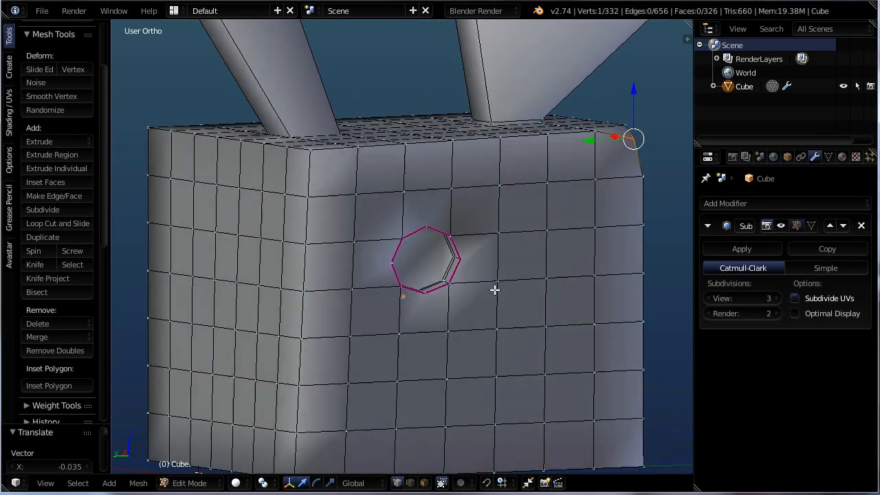
{"action": "key", "text": "Tab"}
{"action": "middle_click_drag", "start_coordinate": [523, 249], "coordinate": [490, 277]}
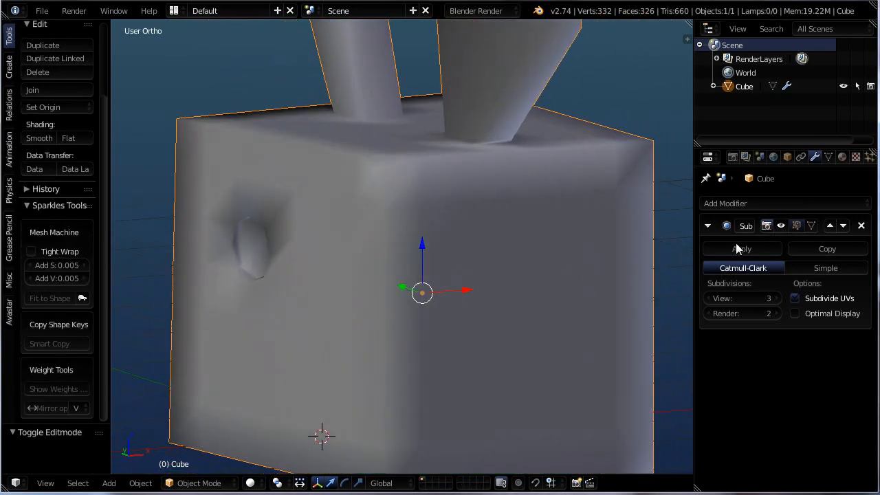
Switch the Subdivision Surface modifier's viewport display on and off repeatedly to compare the smoothed shape with the base mesh.
{"action": "left_click", "coordinate": [782, 225]}
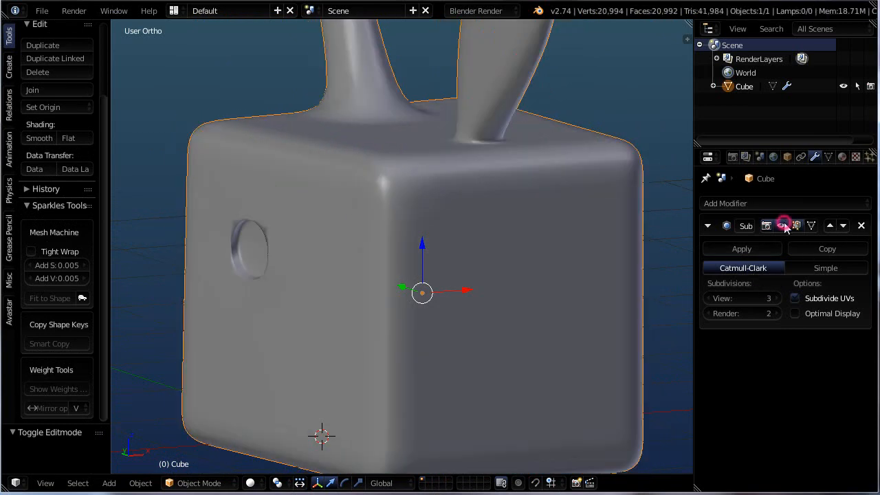
{"action": "left_click", "coordinate": [782, 225]}
{"action": "left_click", "coordinate": [783, 225]}
{"action": "left_click", "coordinate": [783, 225]}
{"action": "left_click", "coordinate": [783, 226]}
{"action": "left_click", "coordinate": [783, 225]}
Apply the Subdivision Surface modifier to the cube.
{"action": "scroll", "coordinate": [582, 232], "scroll_direction": "down", "scroll_amount": 5}
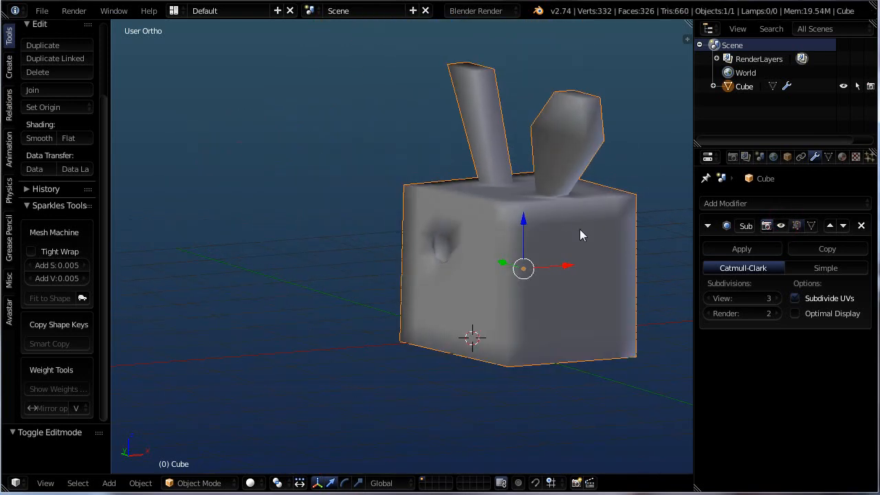
{"action": "middle_click_drag", "start_coordinate": [580, 229], "coordinate": [673, 233]}
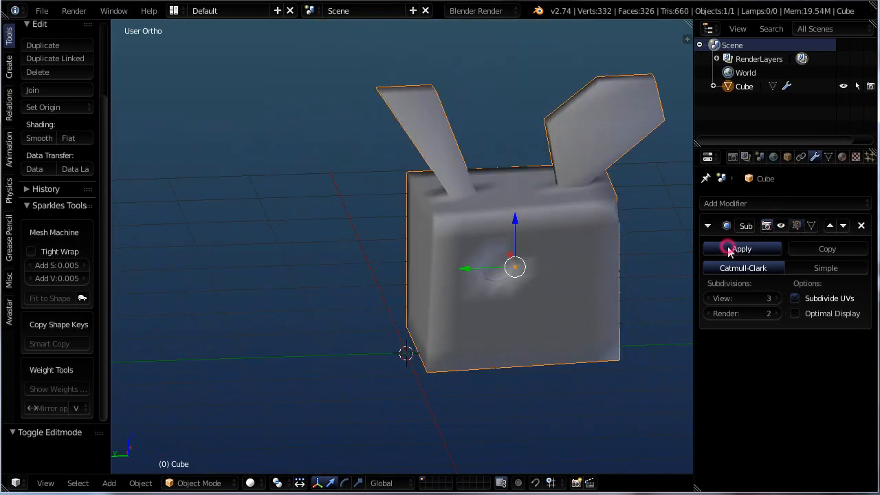
{"action": "left_click", "coordinate": [734, 248]}
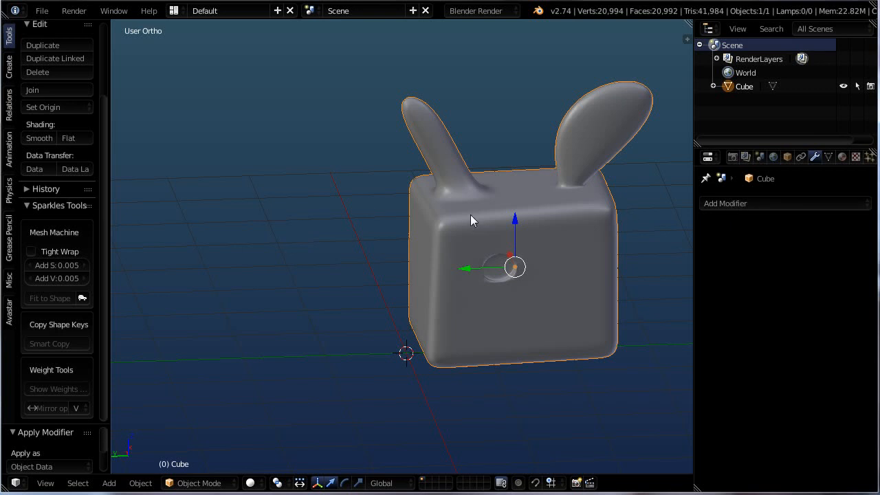
Examine the recess, rounded edges and ears of the cube from several sides after applying the modifier.
{"action": "middle_click_drag", "start_coordinate": [539, 240], "coordinate": [588, 201]}
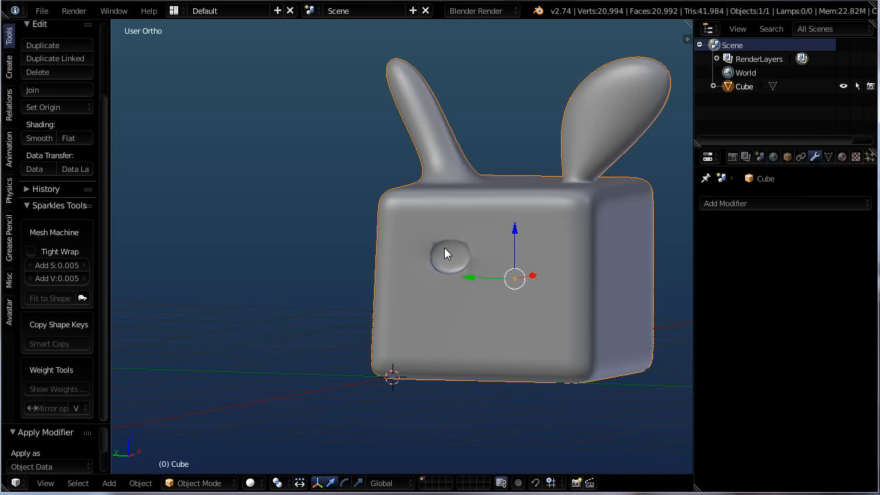
{"action": "middle_click_drag", "start_coordinate": [387, 277], "coordinate": [349, 250]}
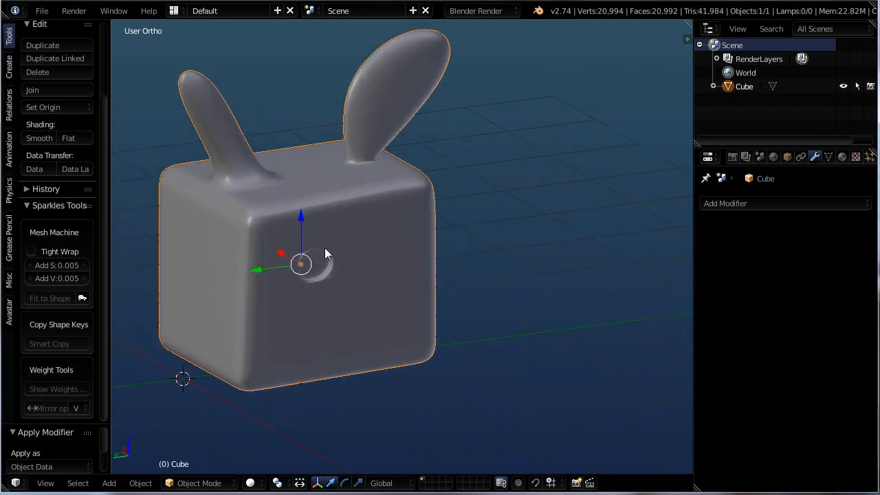
{"action": "scroll", "coordinate": [325, 250], "scroll_direction": "up", "scroll_amount": 2}
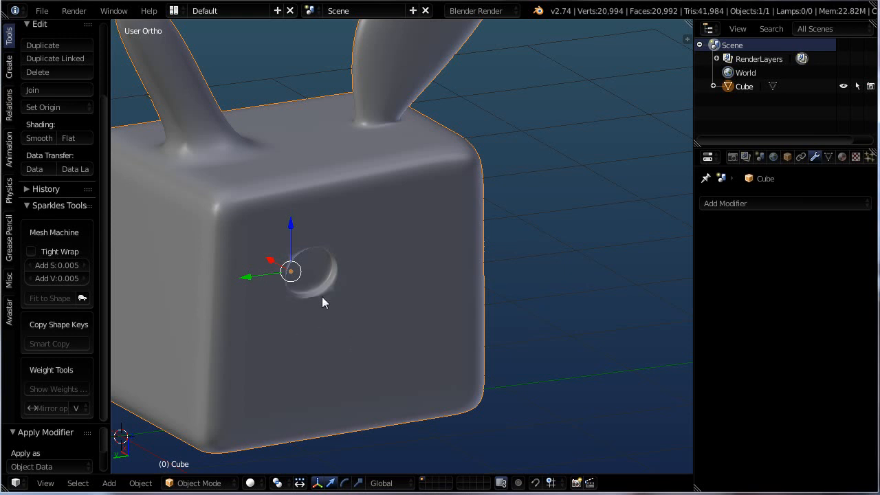
{"action": "middle_click_drag", "start_coordinate": [321, 296], "coordinate": [447, 285]}
{"action": "scroll", "coordinate": [329, 257], "scroll_direction": "down", "scroll_amount": 5}
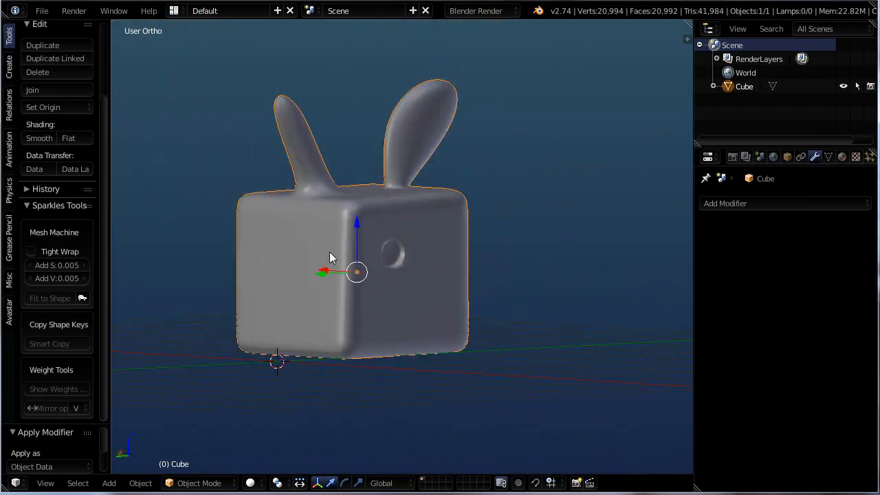
{"action": "middle_click_drag", "start_coordinate": [329, 257], "coordinate": [318, 210]}
{"action": "middle_click_drag", "start_coordinate": [351, 263], "coordinate": [338, 275]}
{"action": "scroll", "coordinate": [340, 229], "scroll_direction": "up", "scroll_amount": 3}
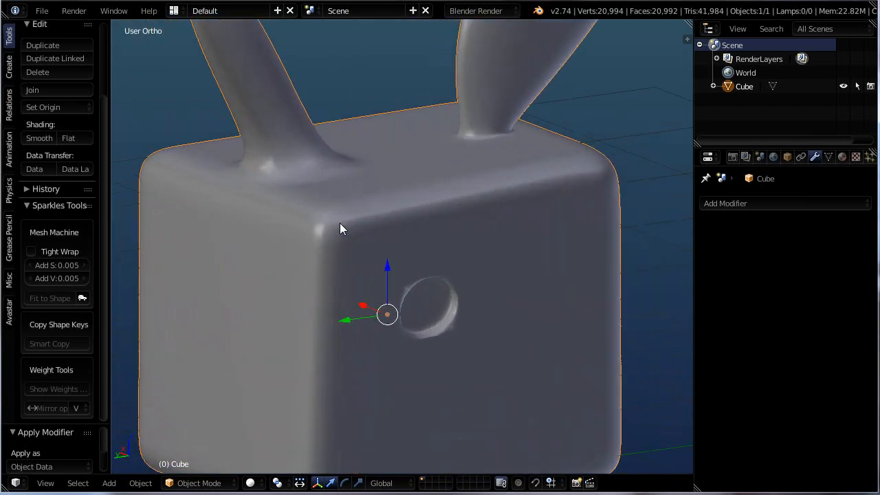